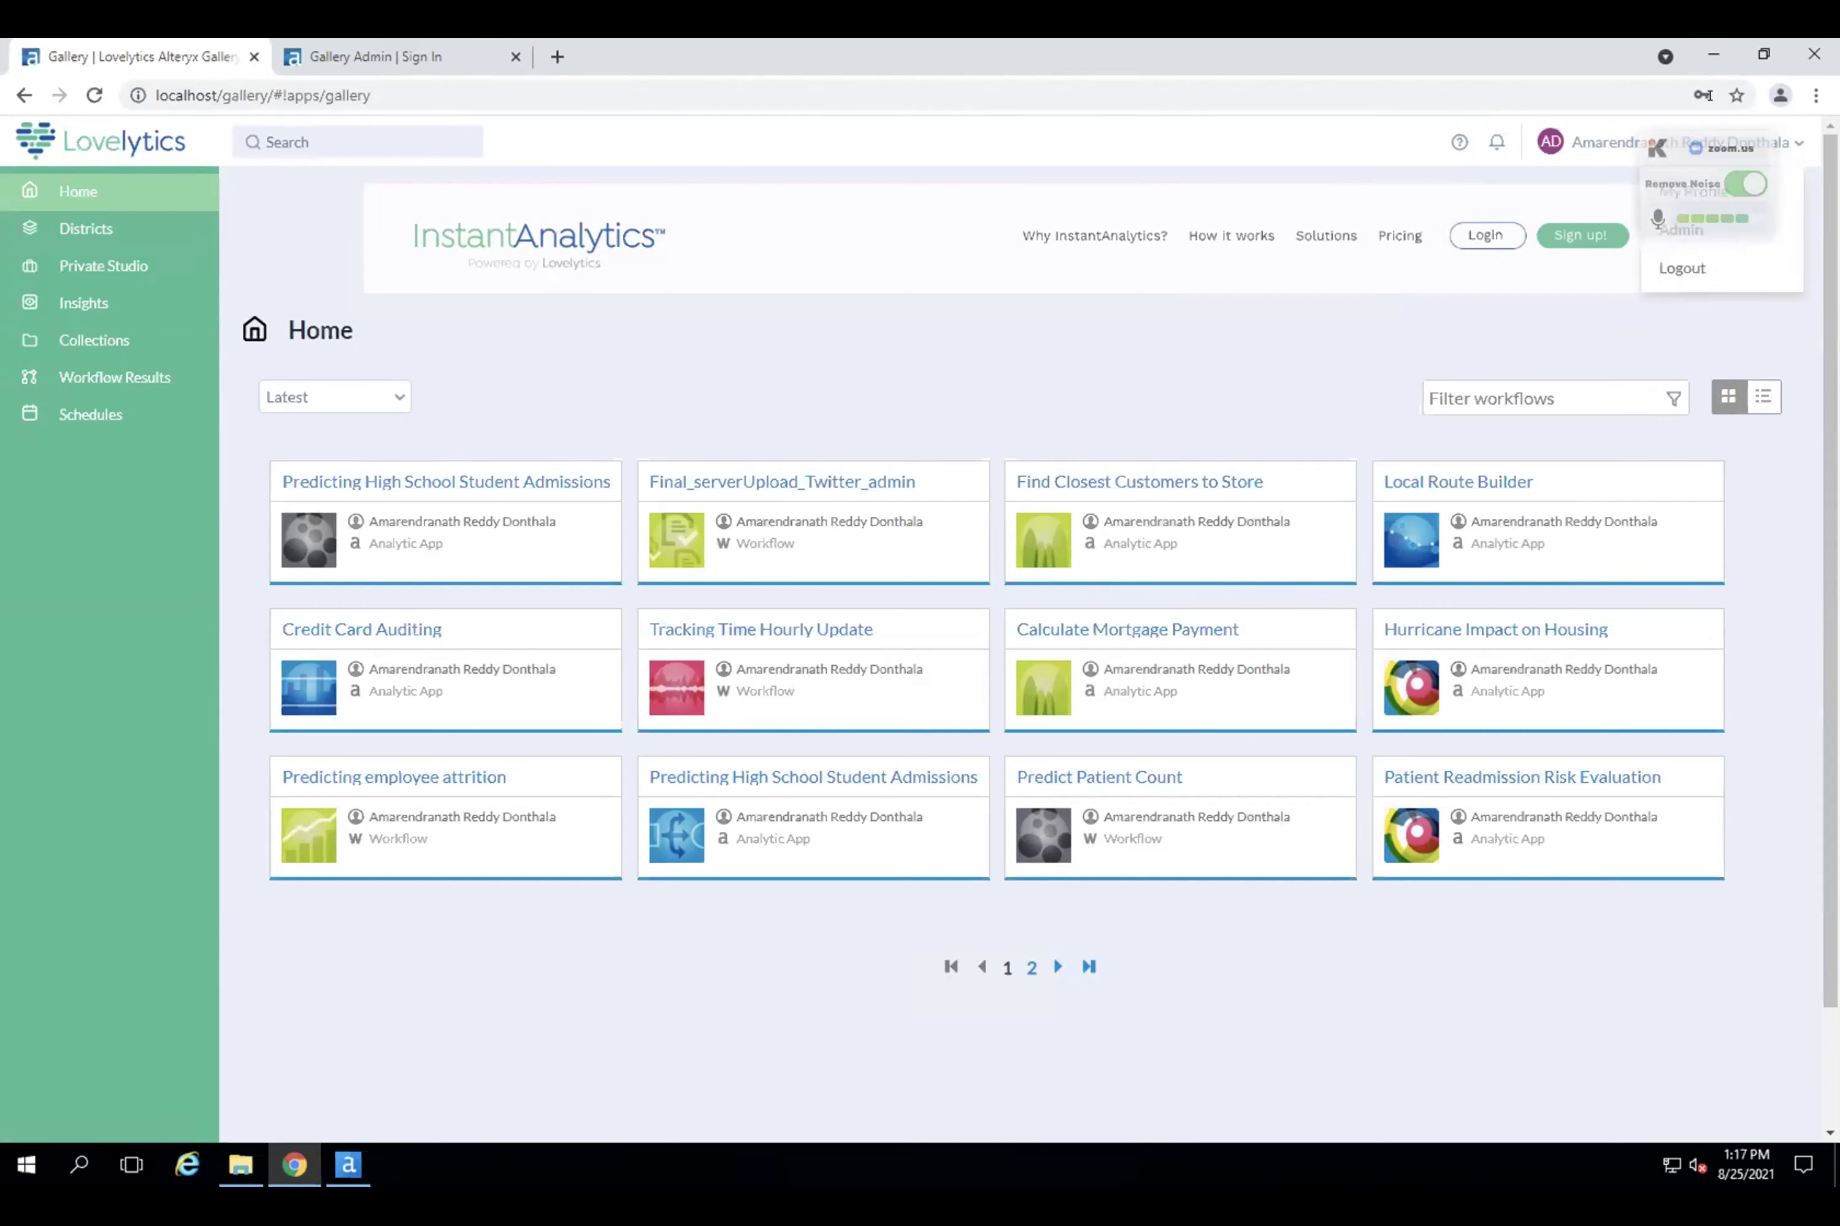
# View the account's profile settings and return to the gallery's Home page.
pyautogui.moveTo(1597, 141)
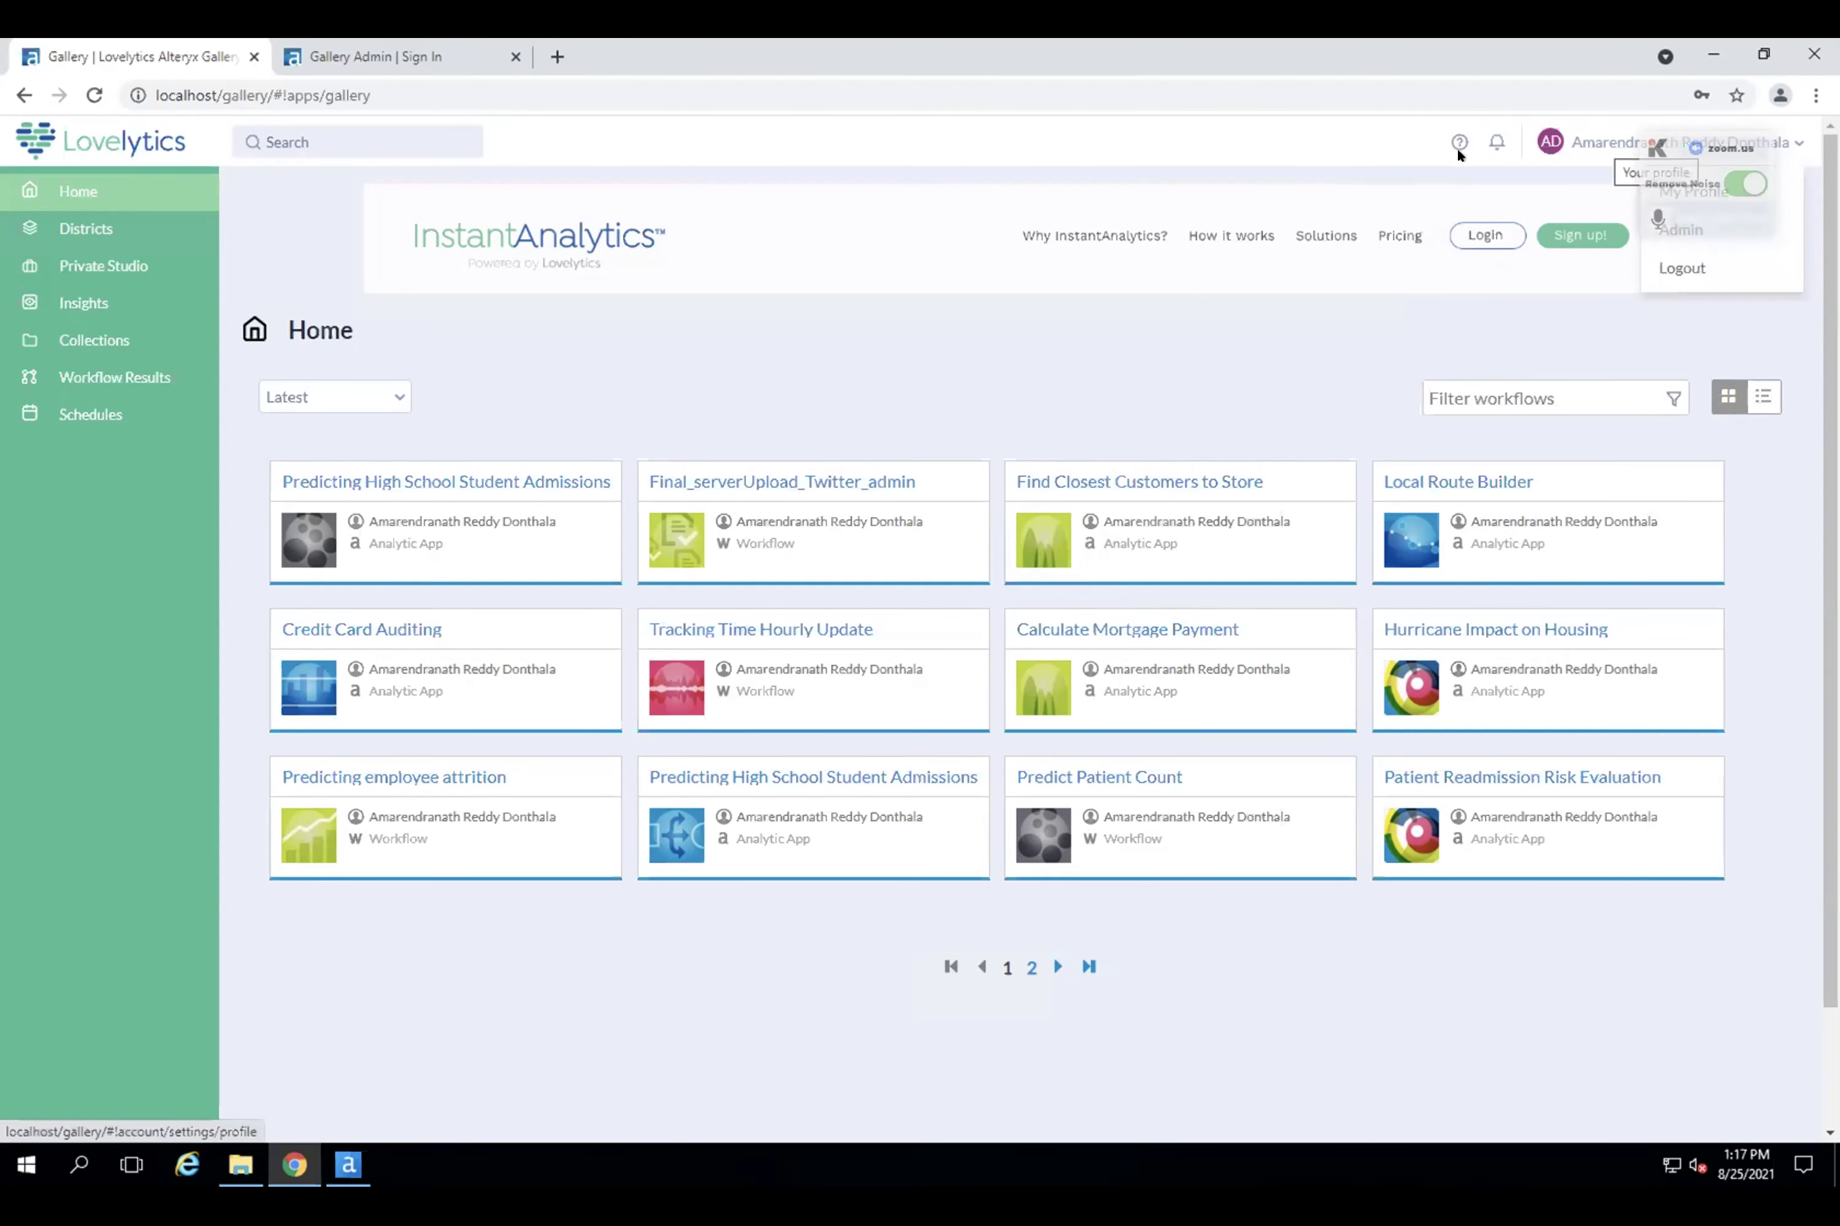
pyautogui.click(1581, 139)
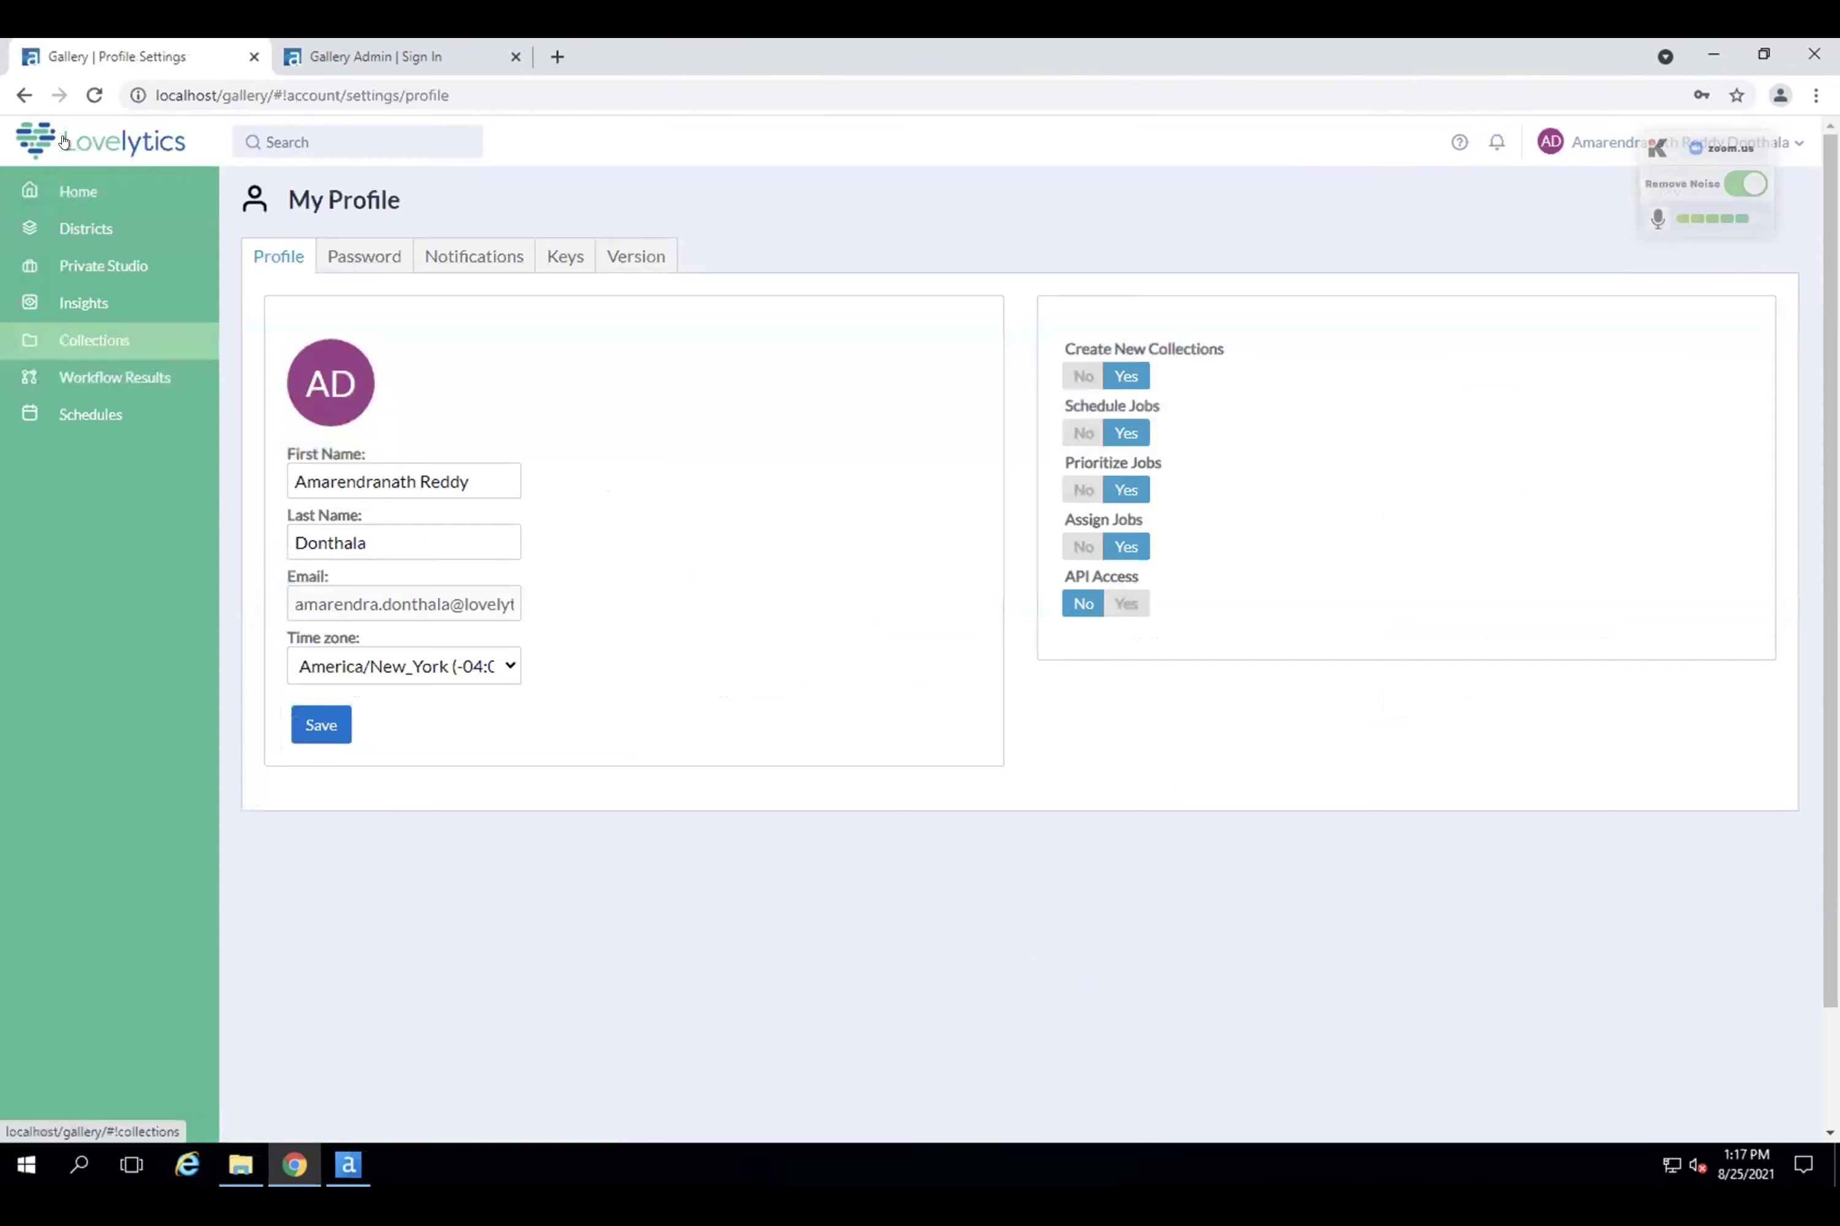
pyautogui.click(59, 190)
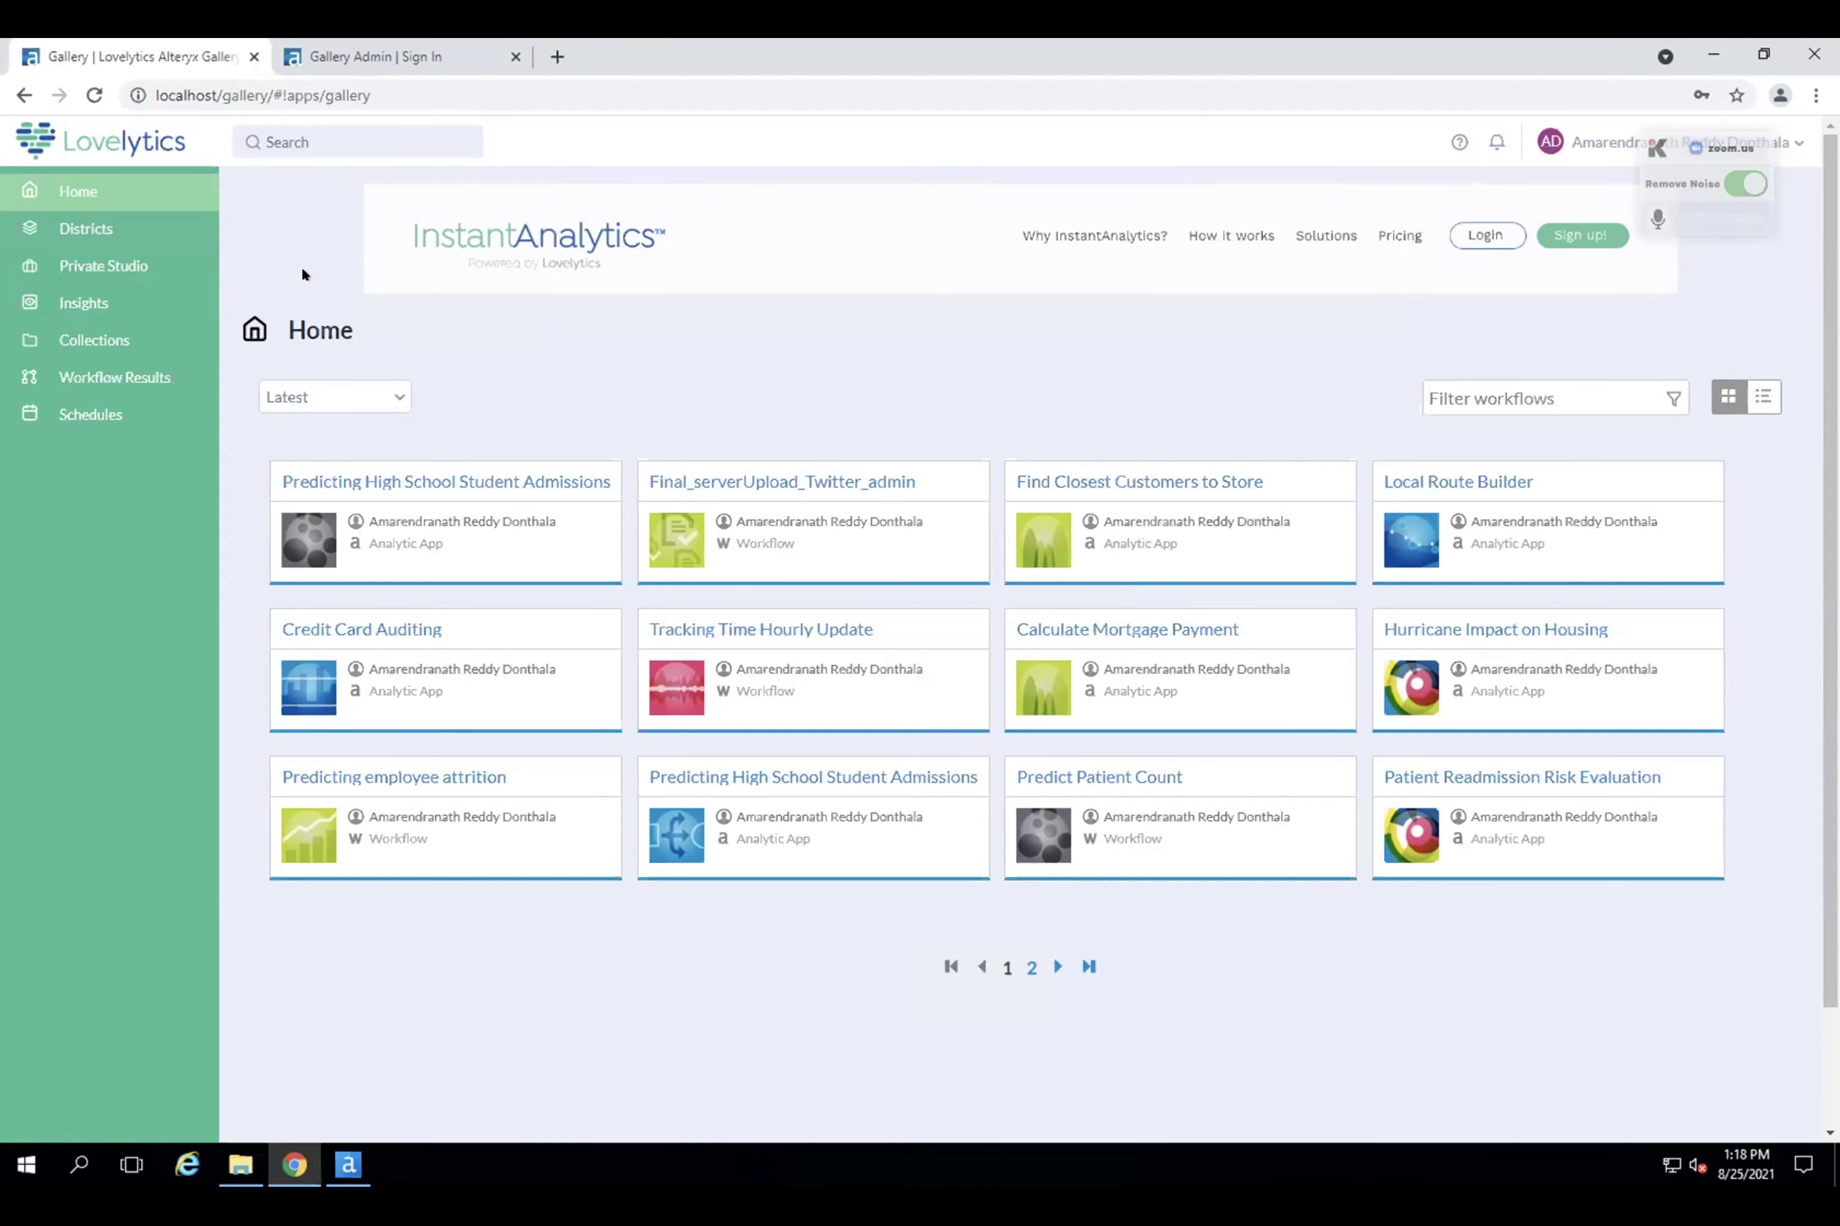
# Open the Demos district to view the workflows and apps it contains.
pyautogui.click(120, 223)
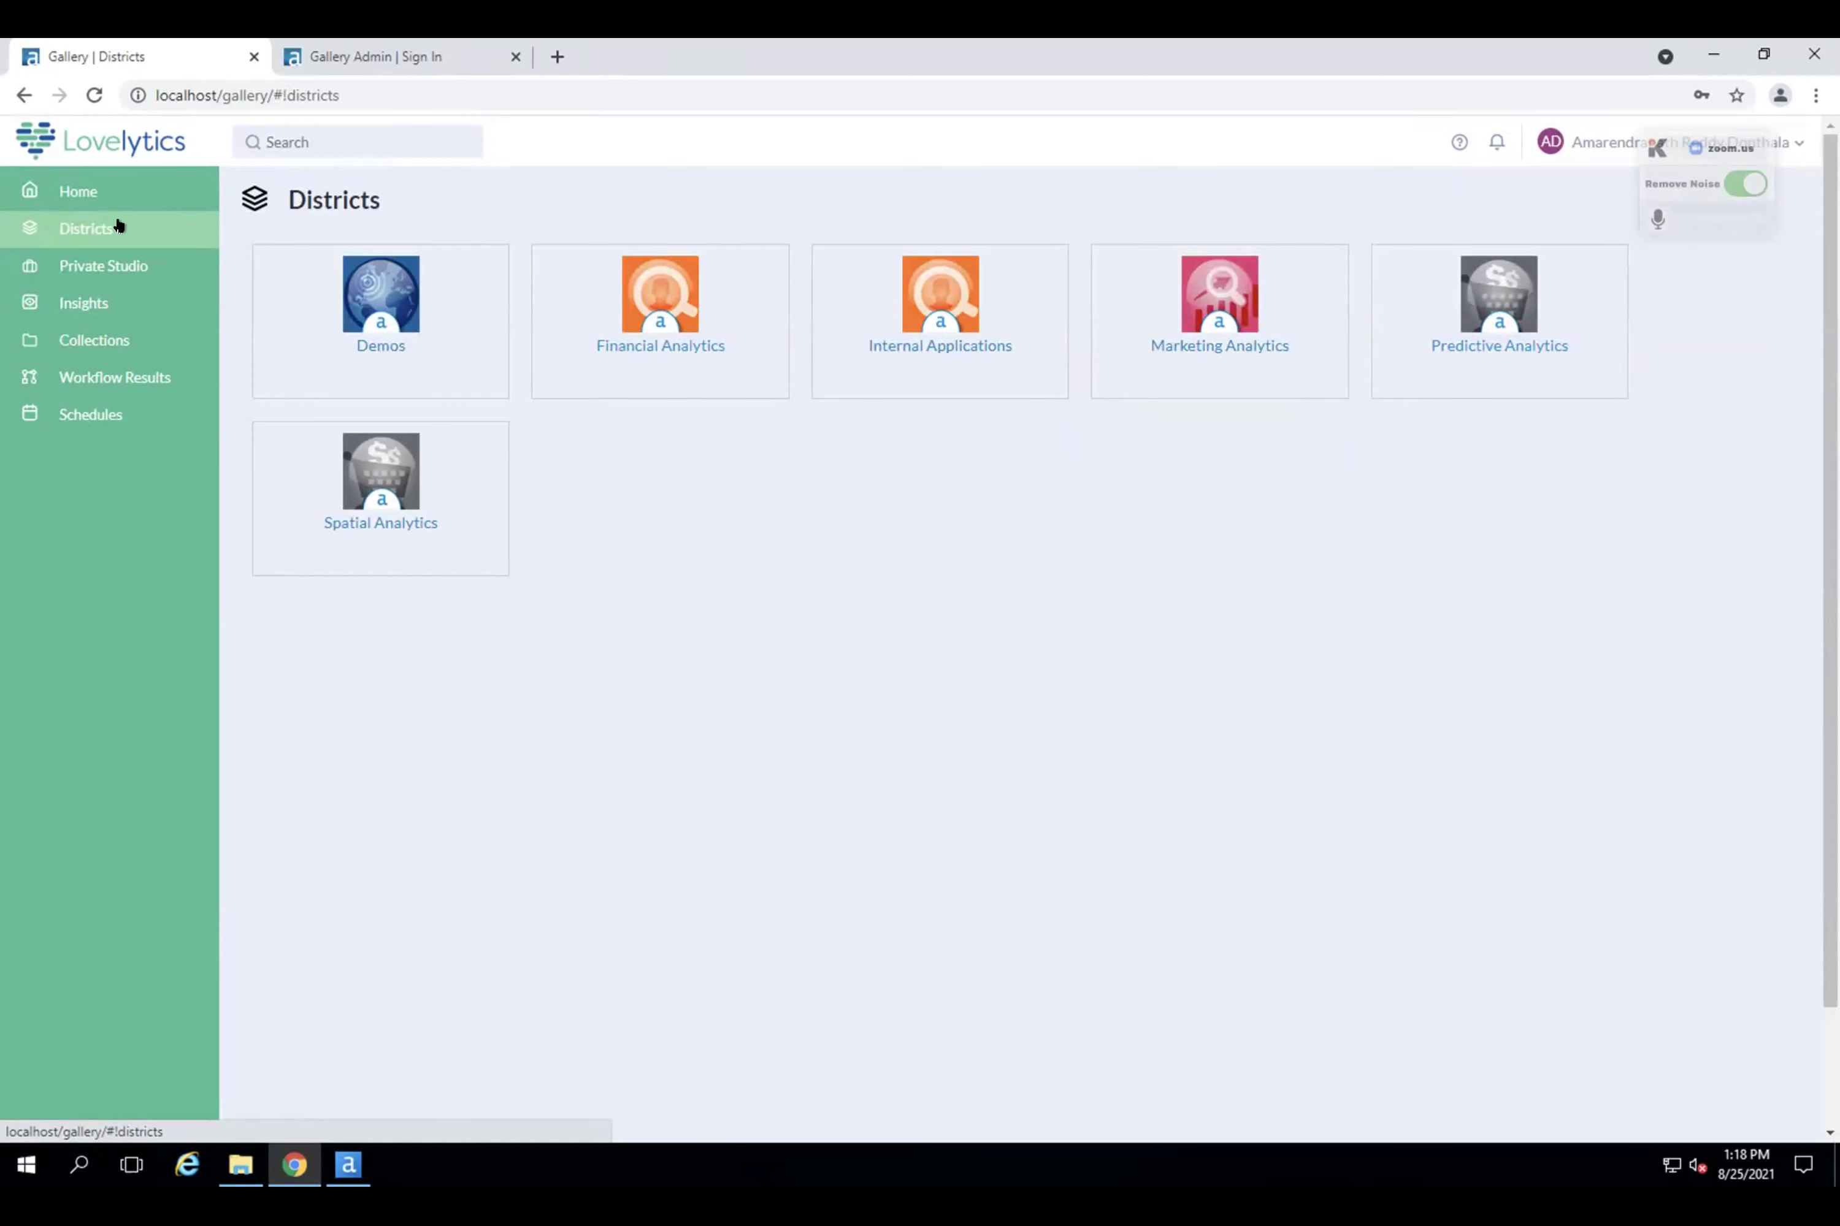
pyautogui.click(362, 292)
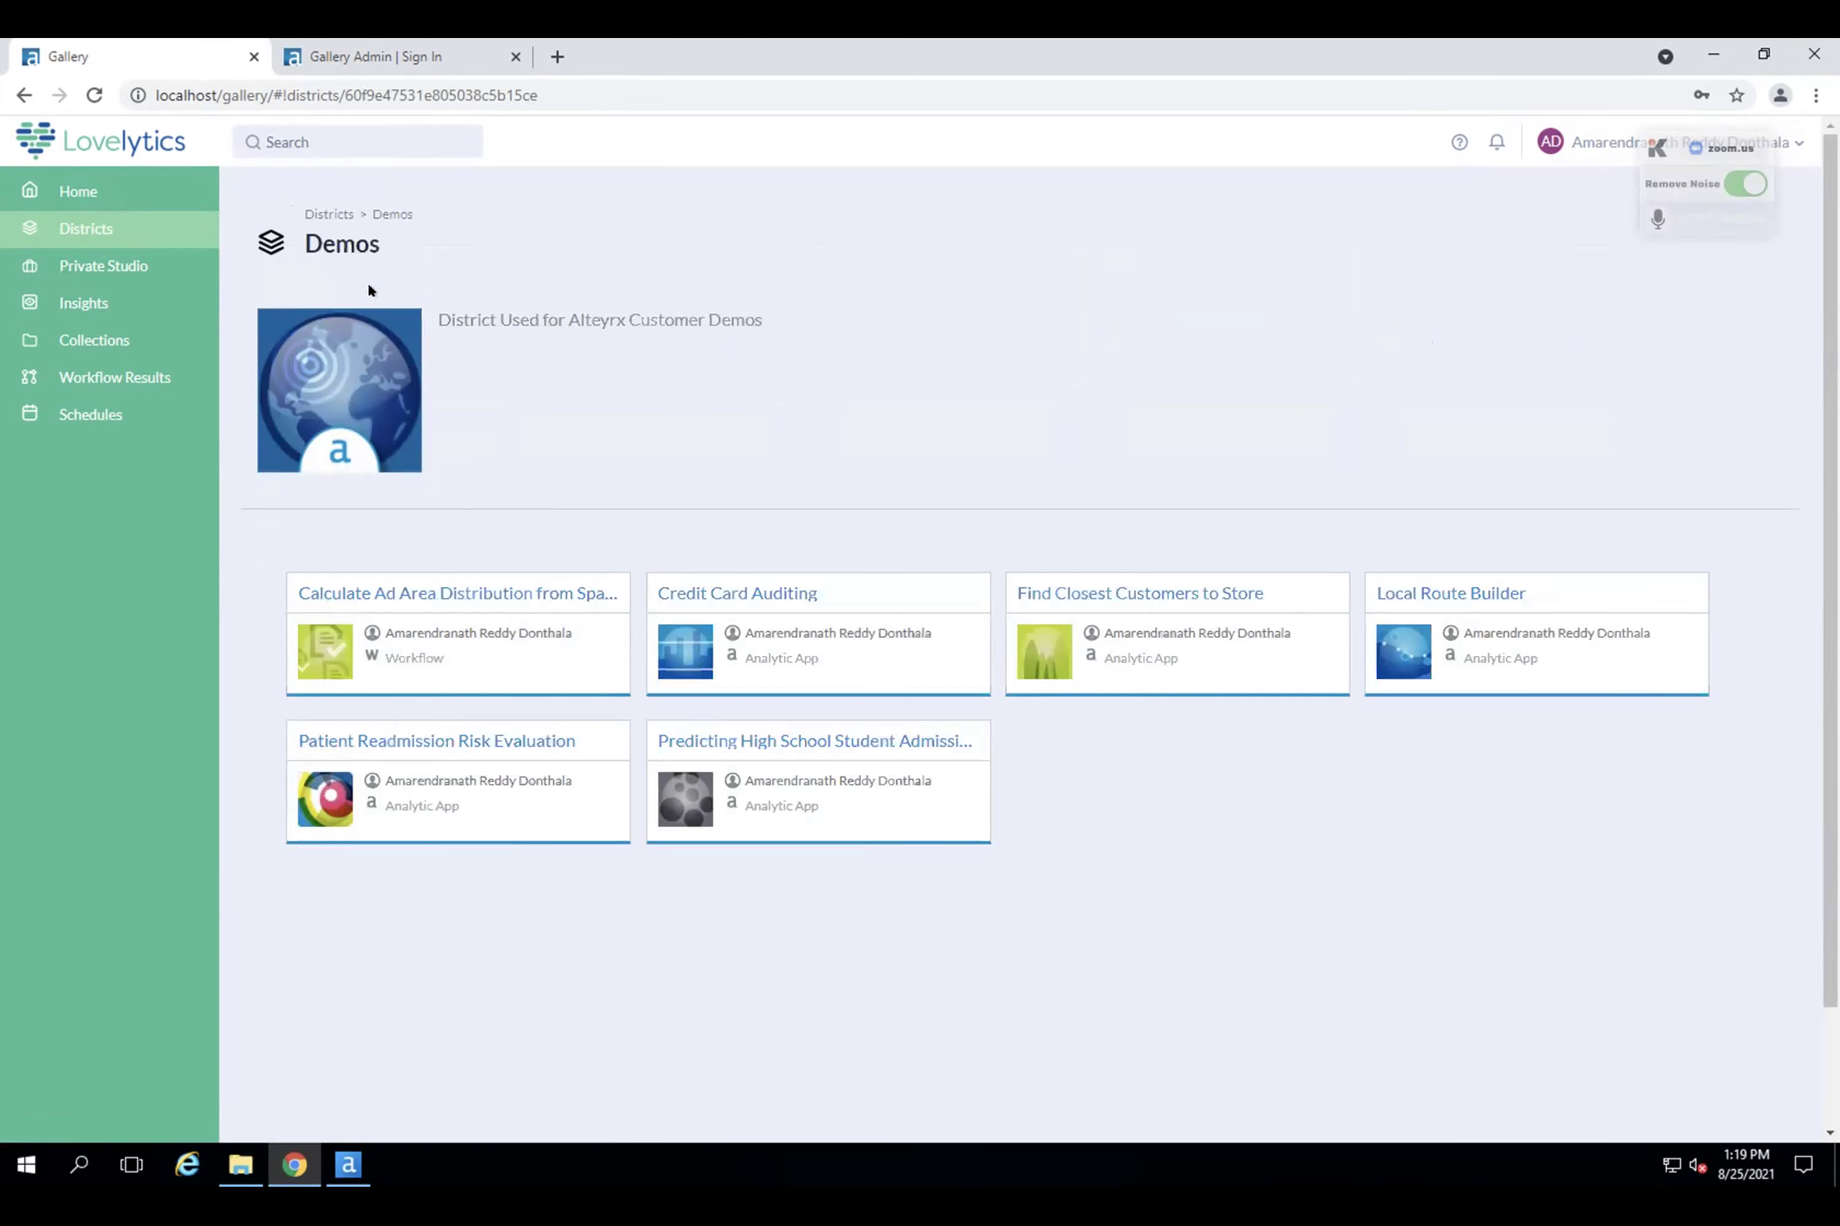
# View the private studio's Calculate Ad Area Distribution from Spatial Data and Calculate Mortgage Payment pages.
pyautogui.click(112, 273)
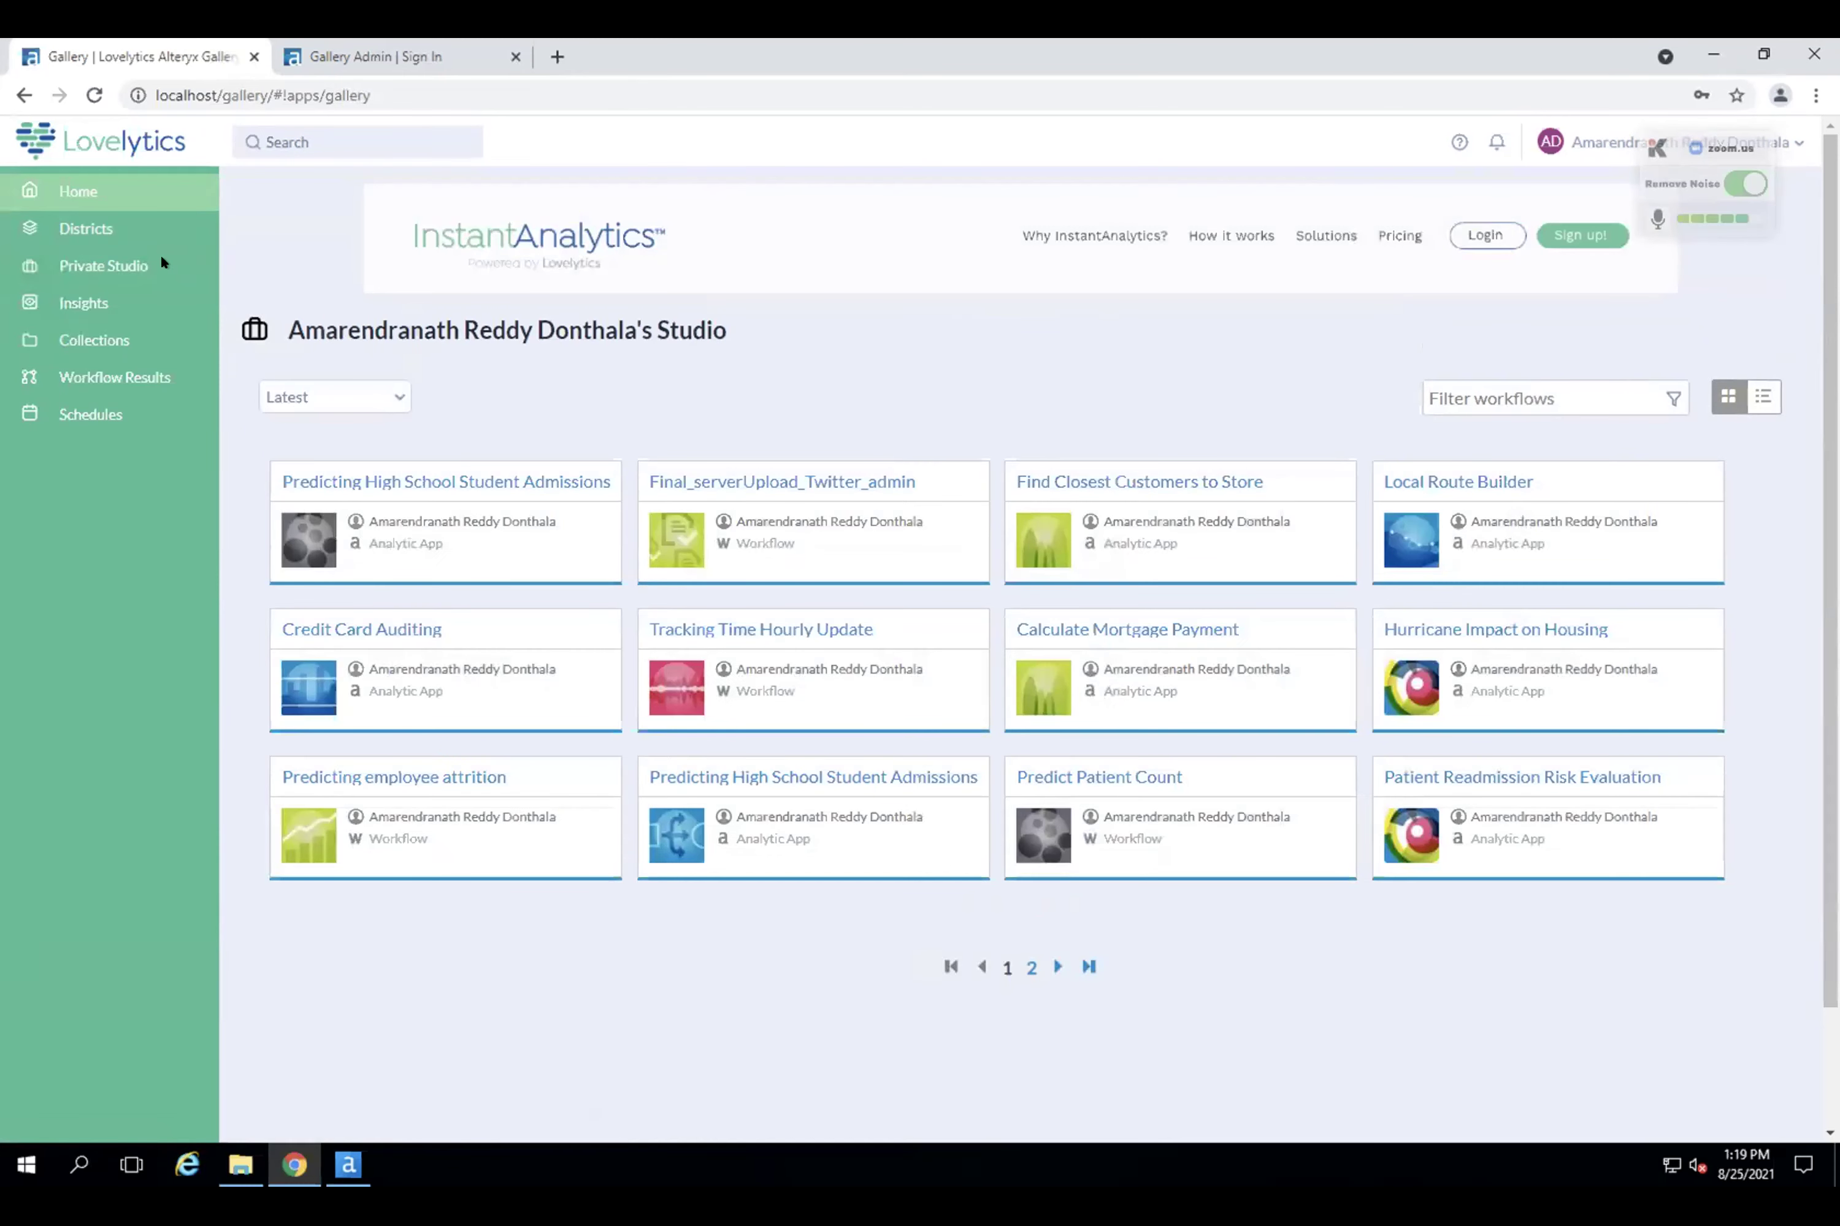
pyautogui.click(134, 265)
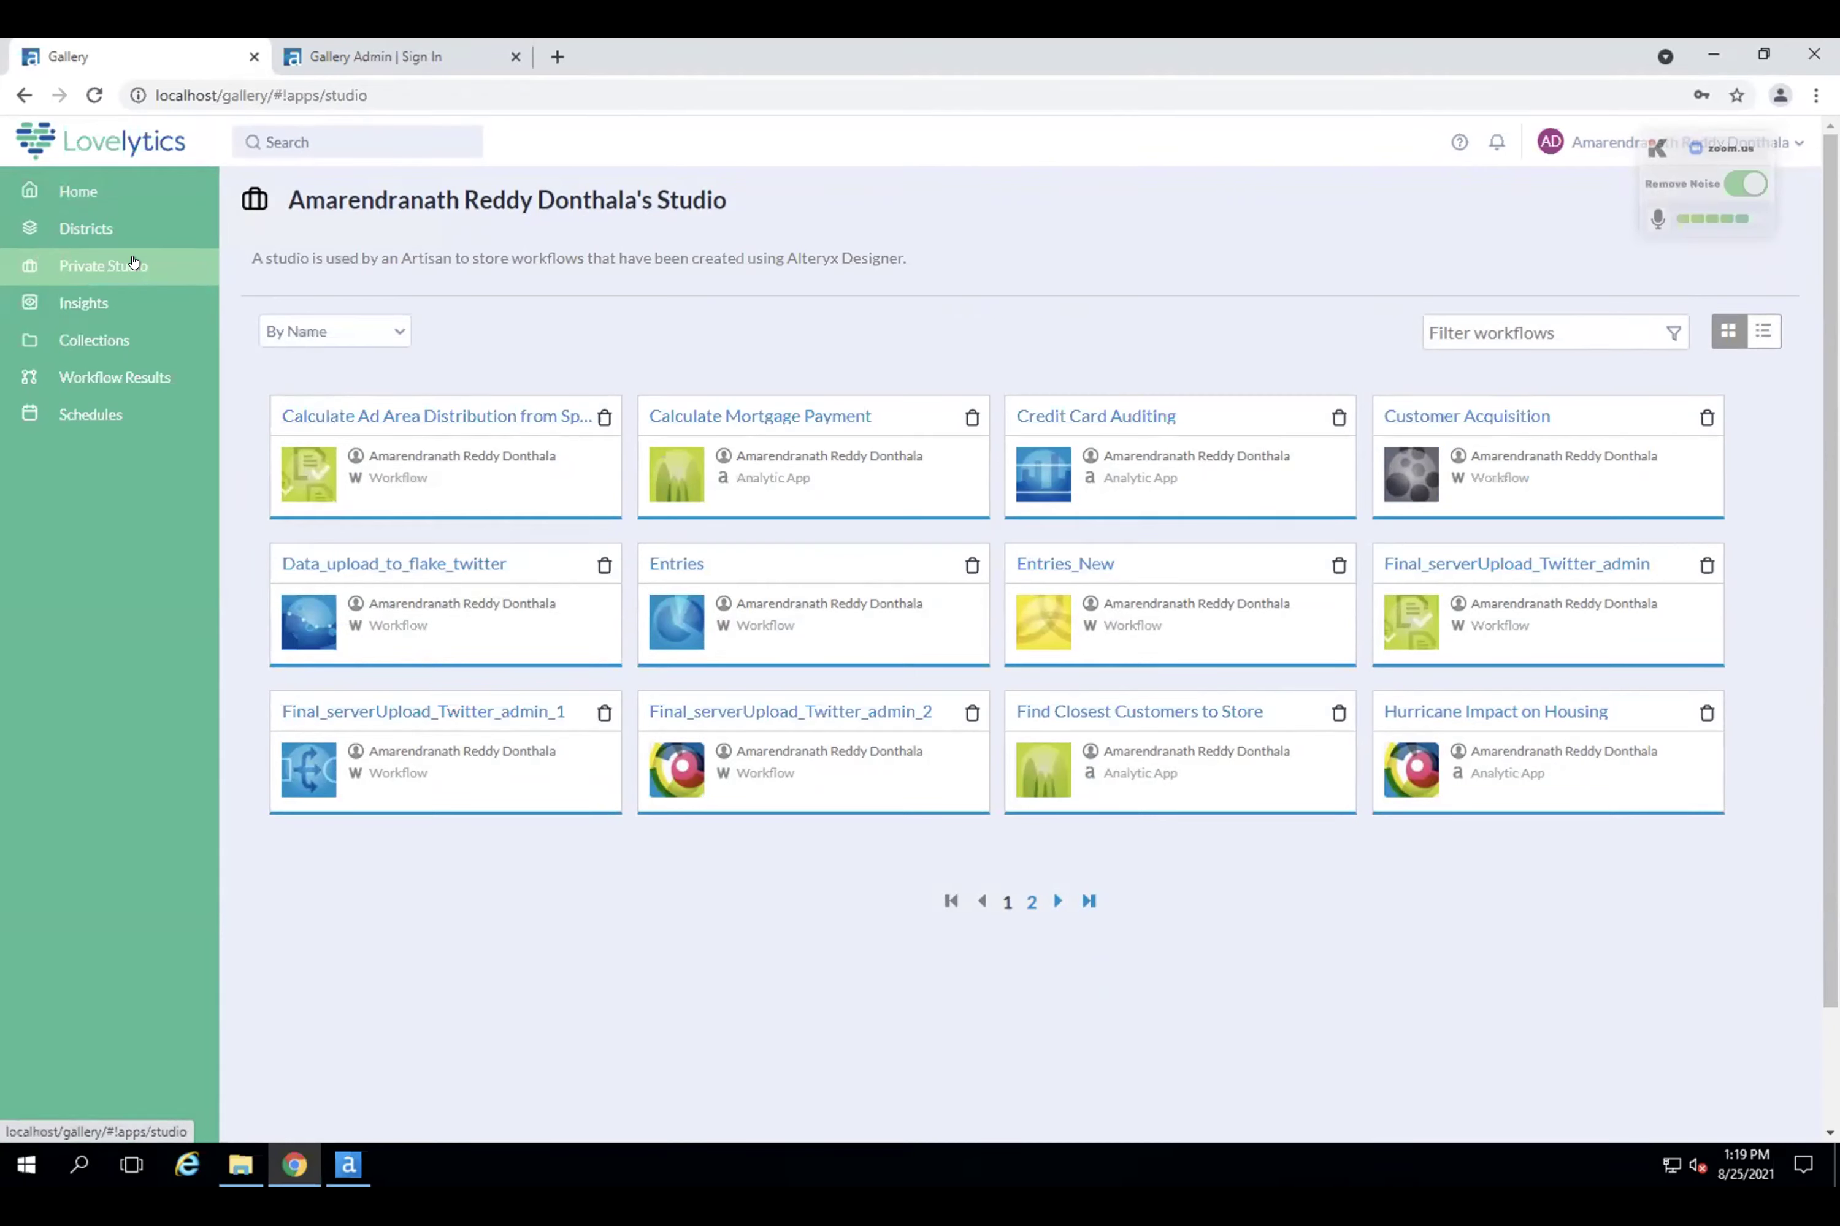
pyautogui.click(360, 415)
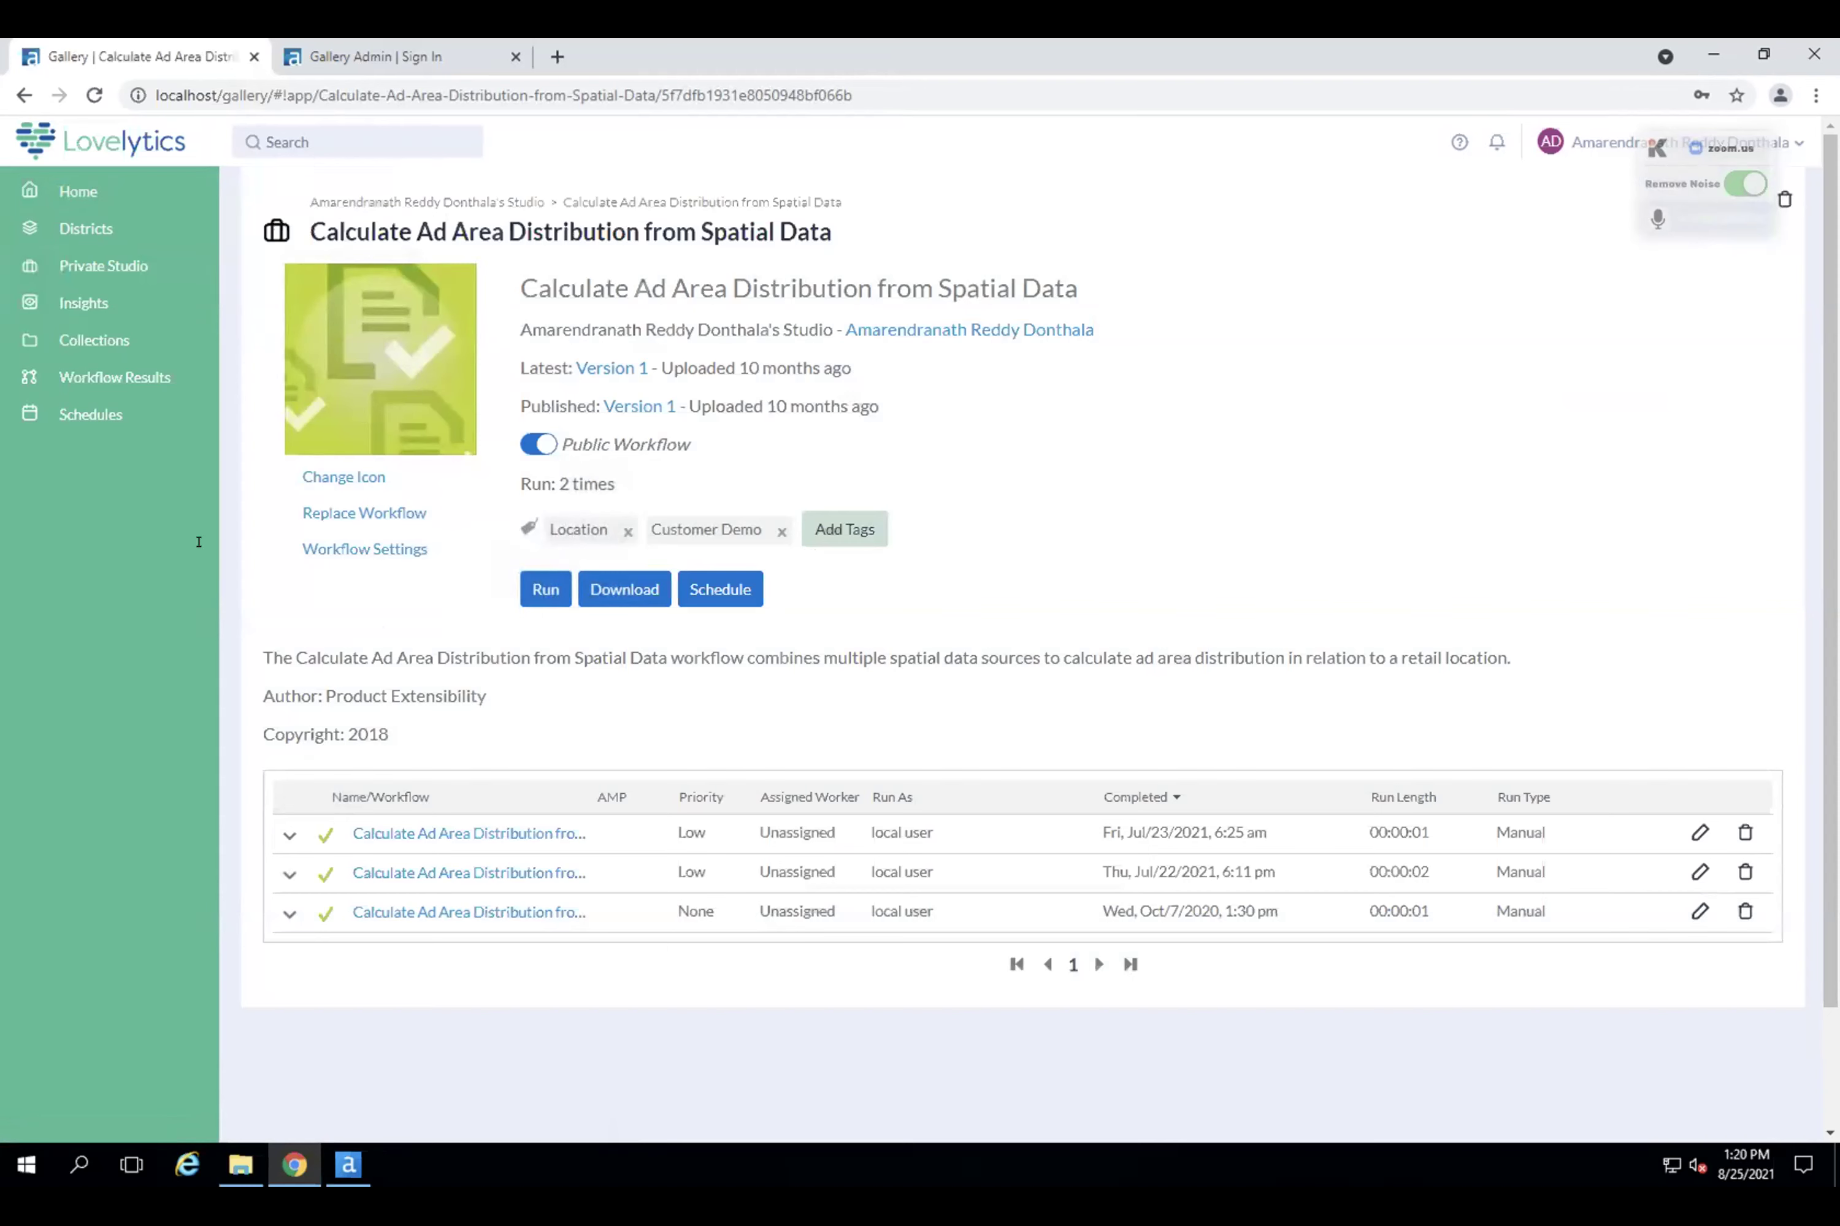
pyautogui.click(130, 269)
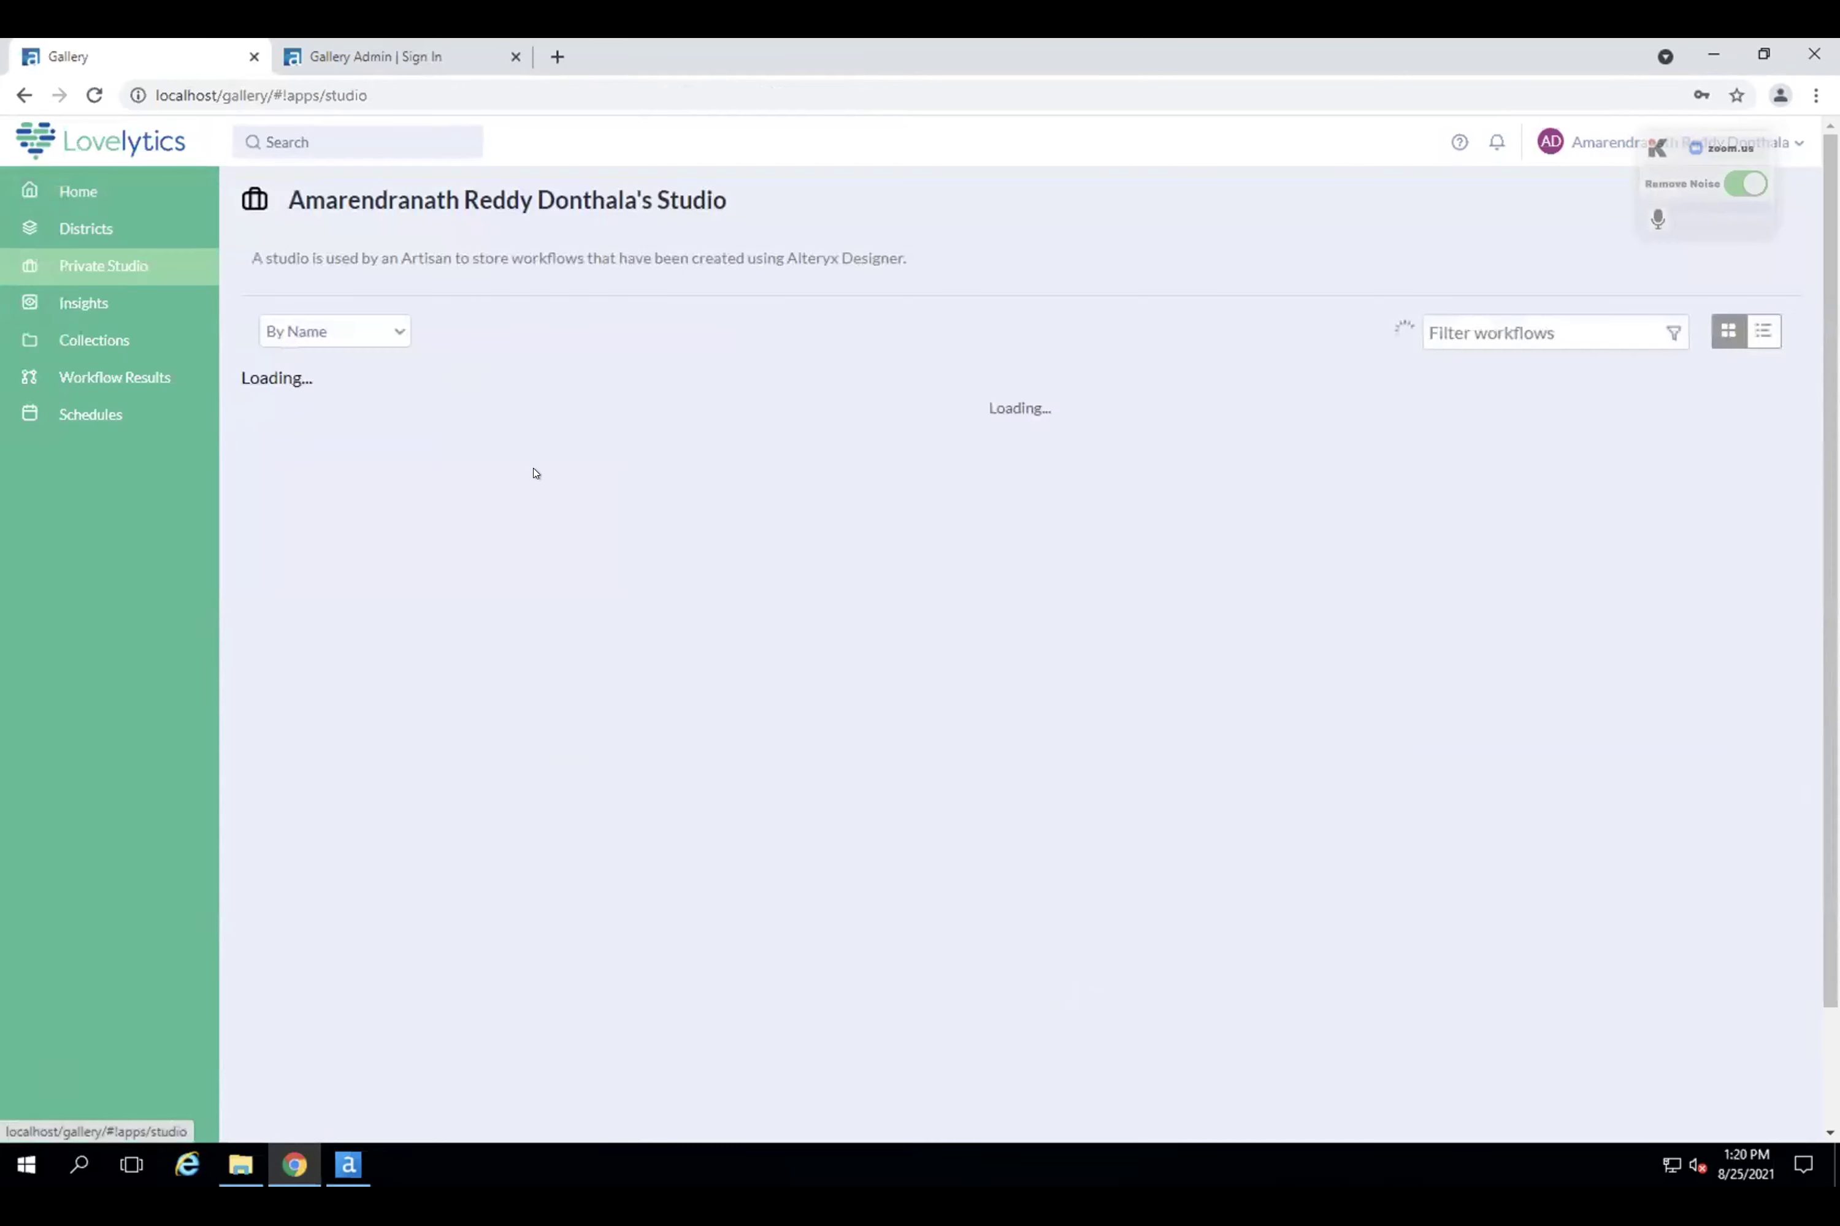
pyautogui.click(761, 412)
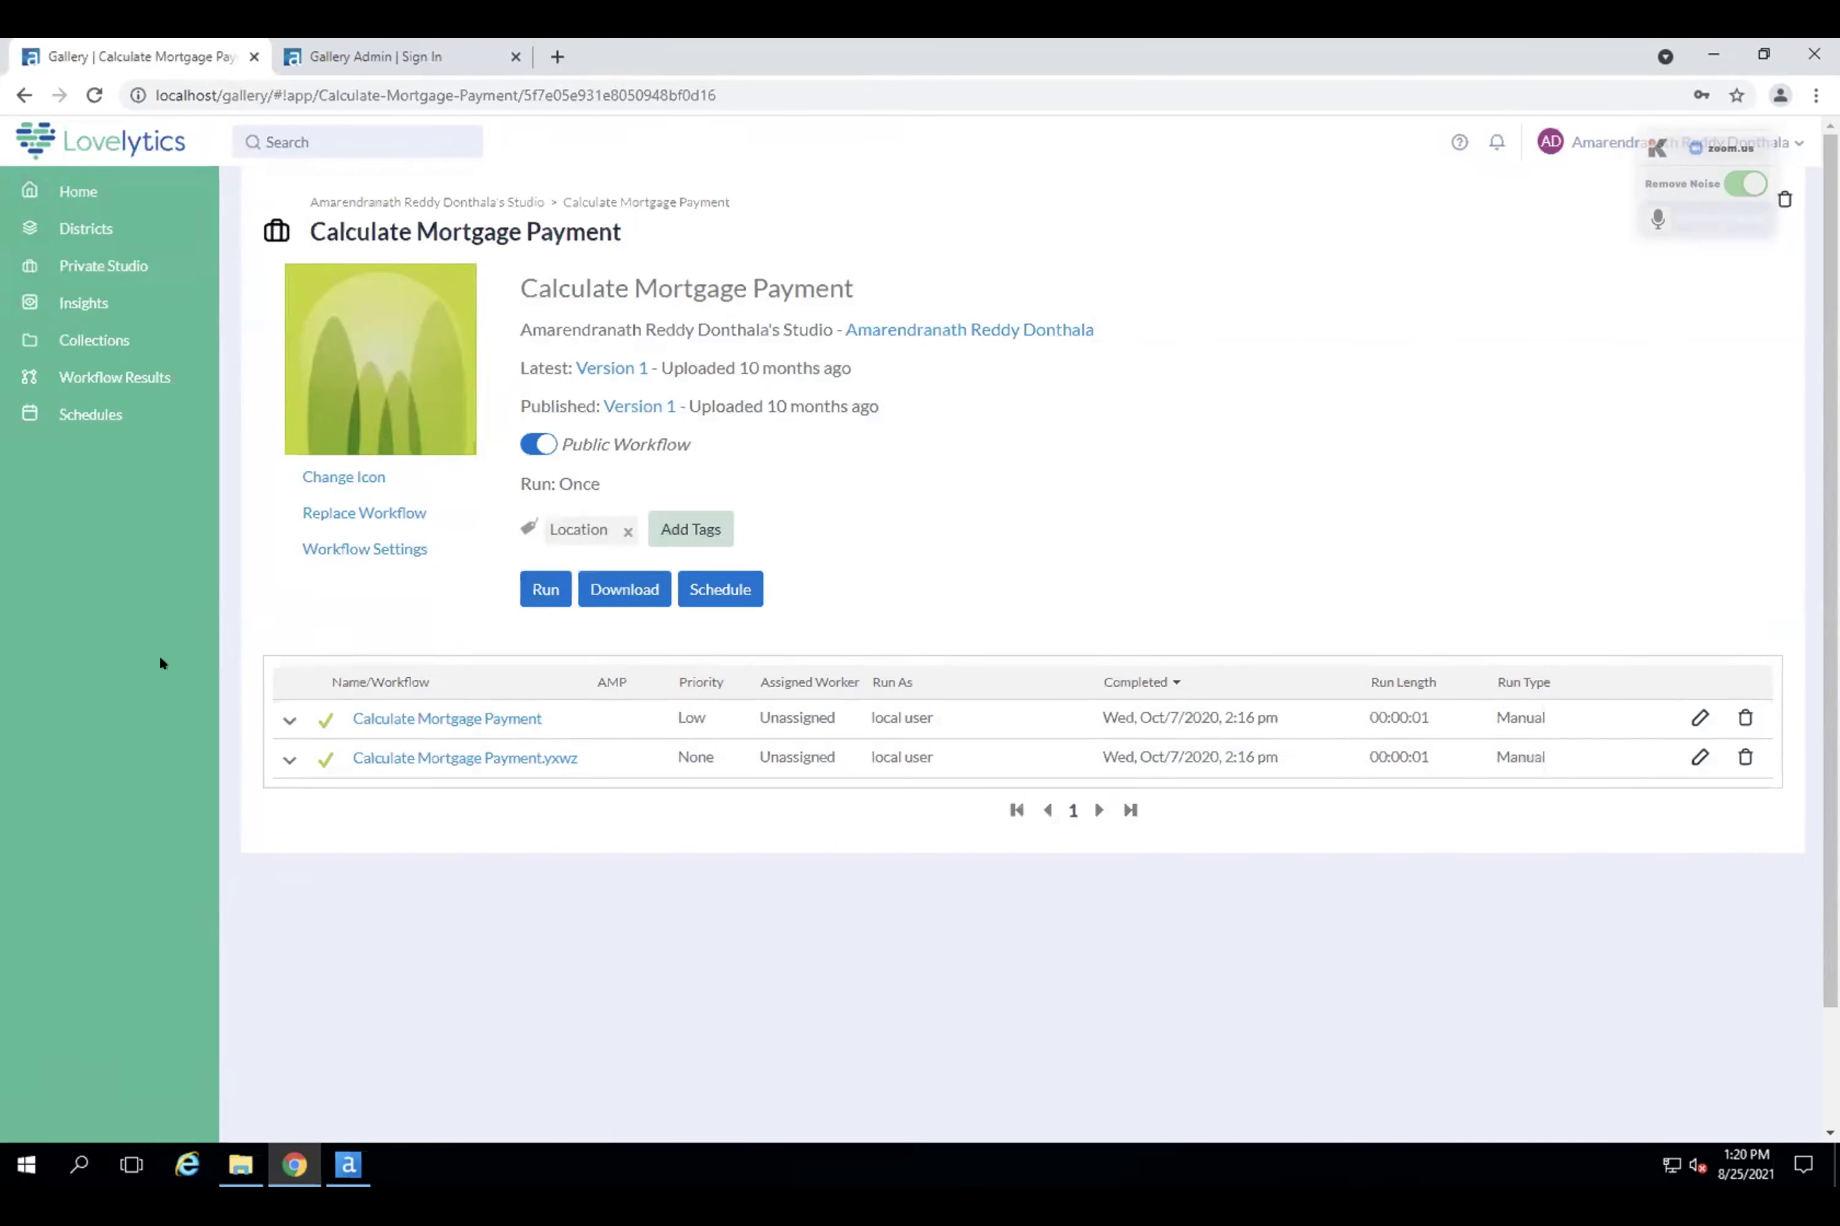
# Look over the gallery's Insights and Collections pages.
pyautogui.click(87, 333)
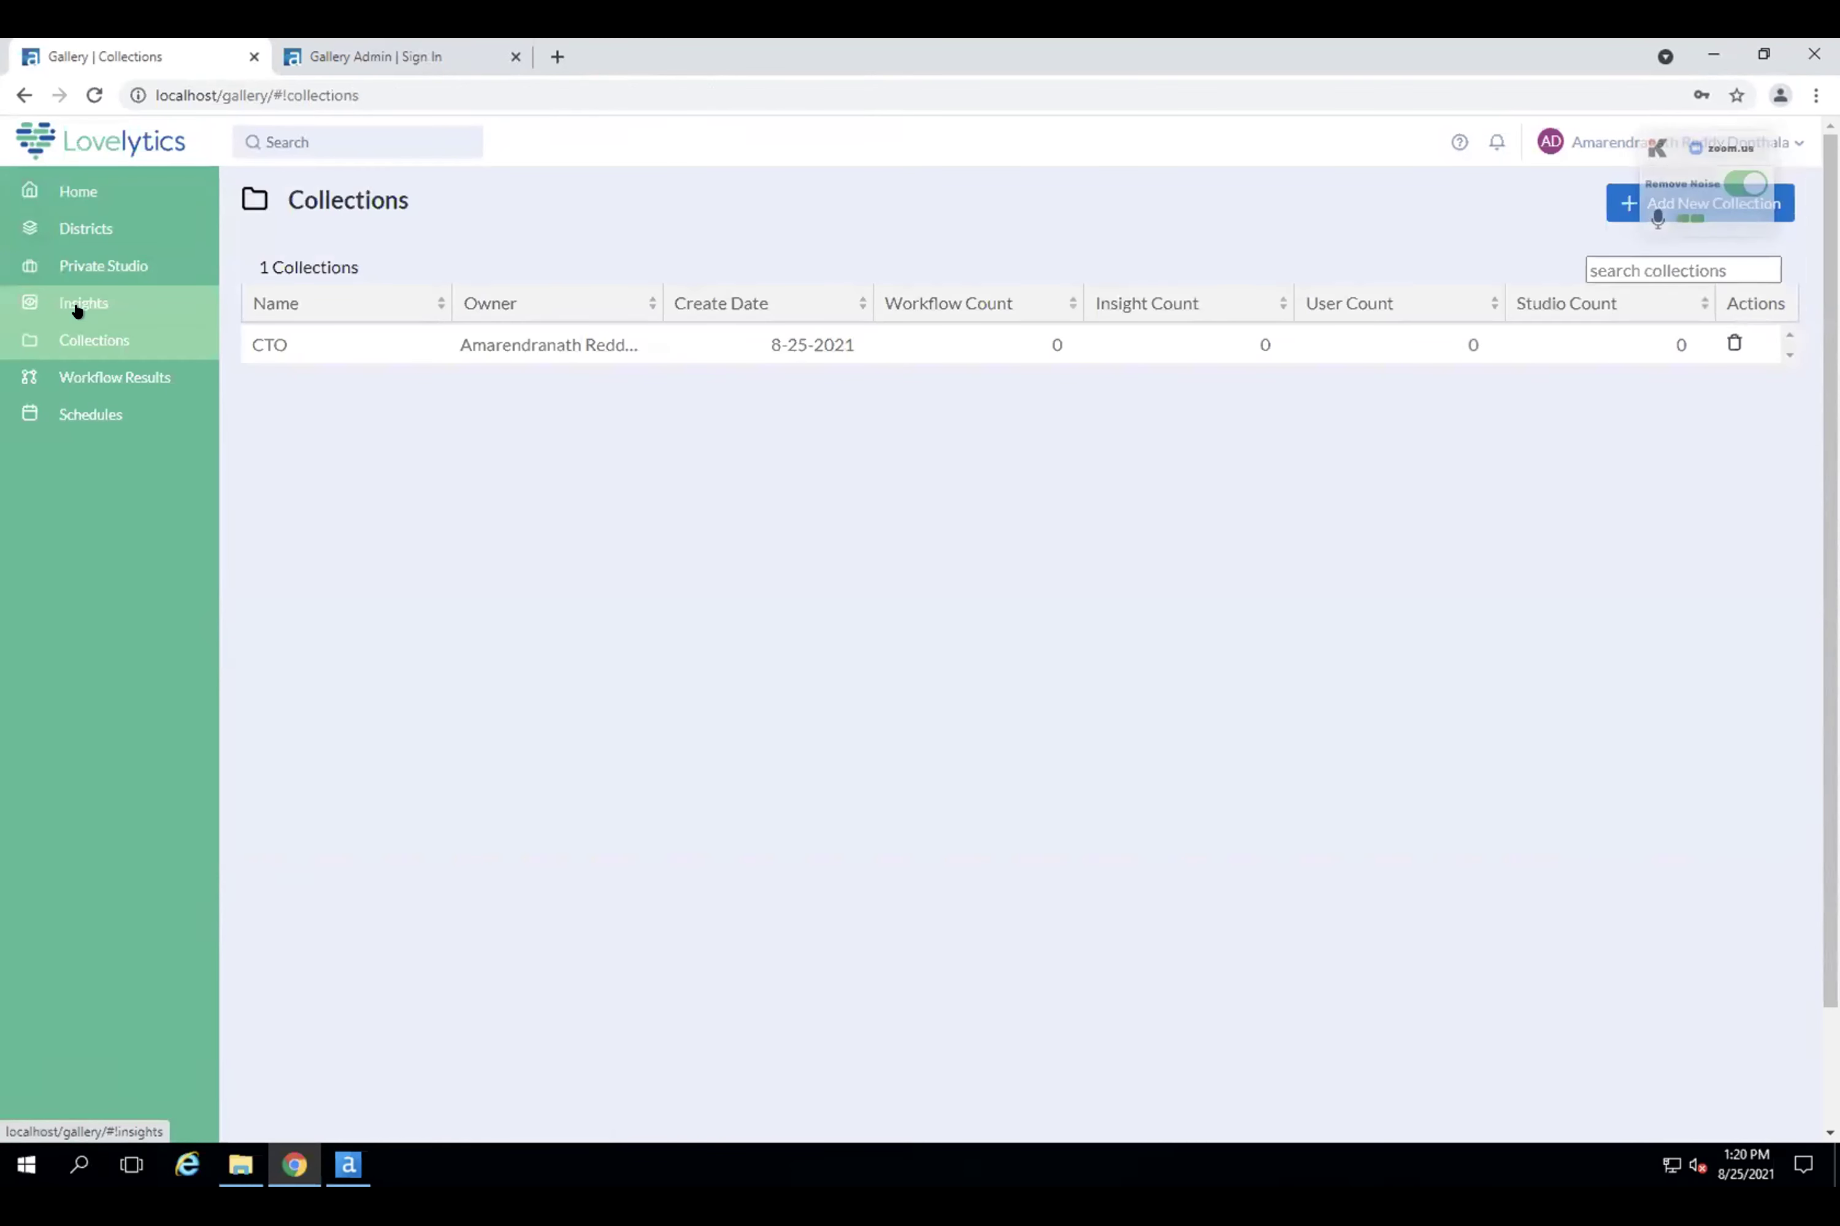
pyautogui.click(79, 303)
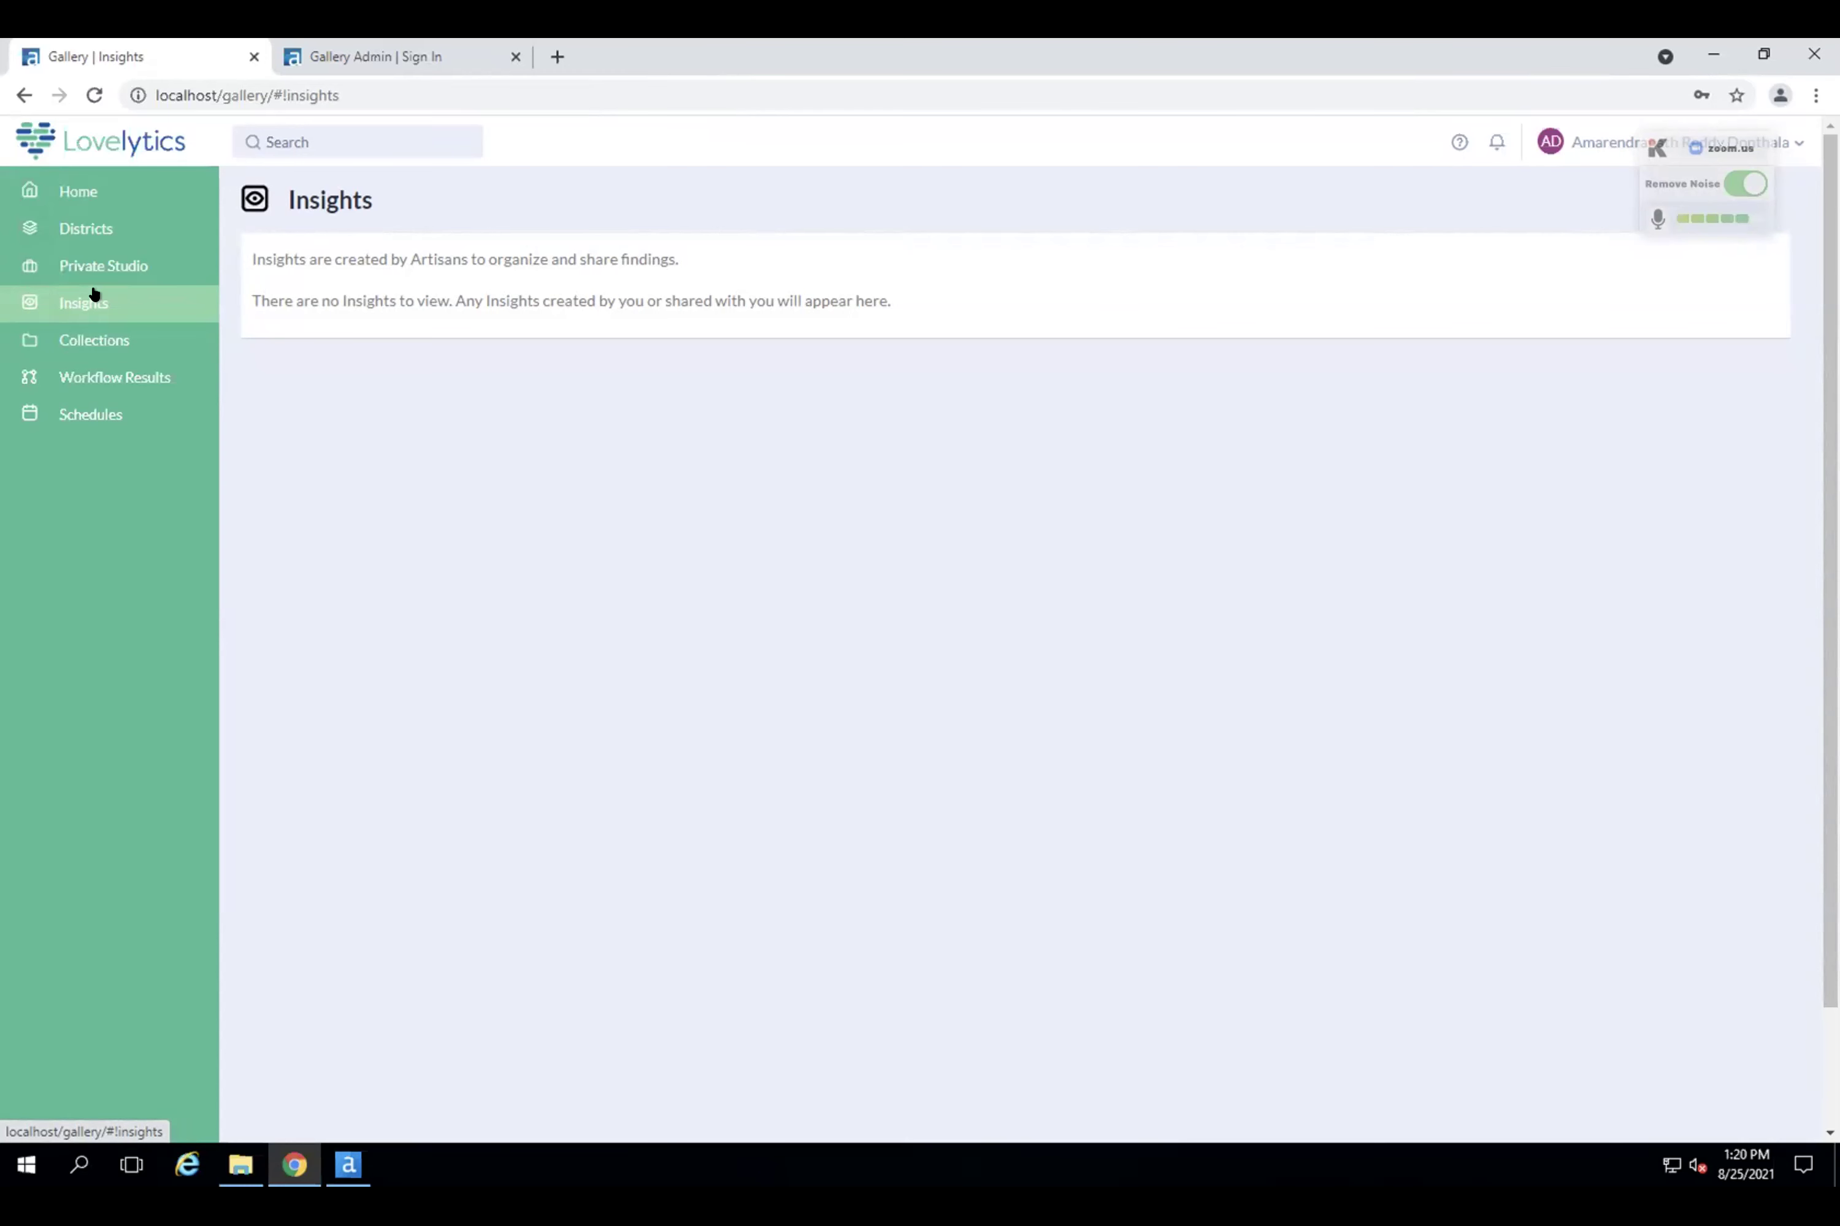
pyautogui.click(95, 342)
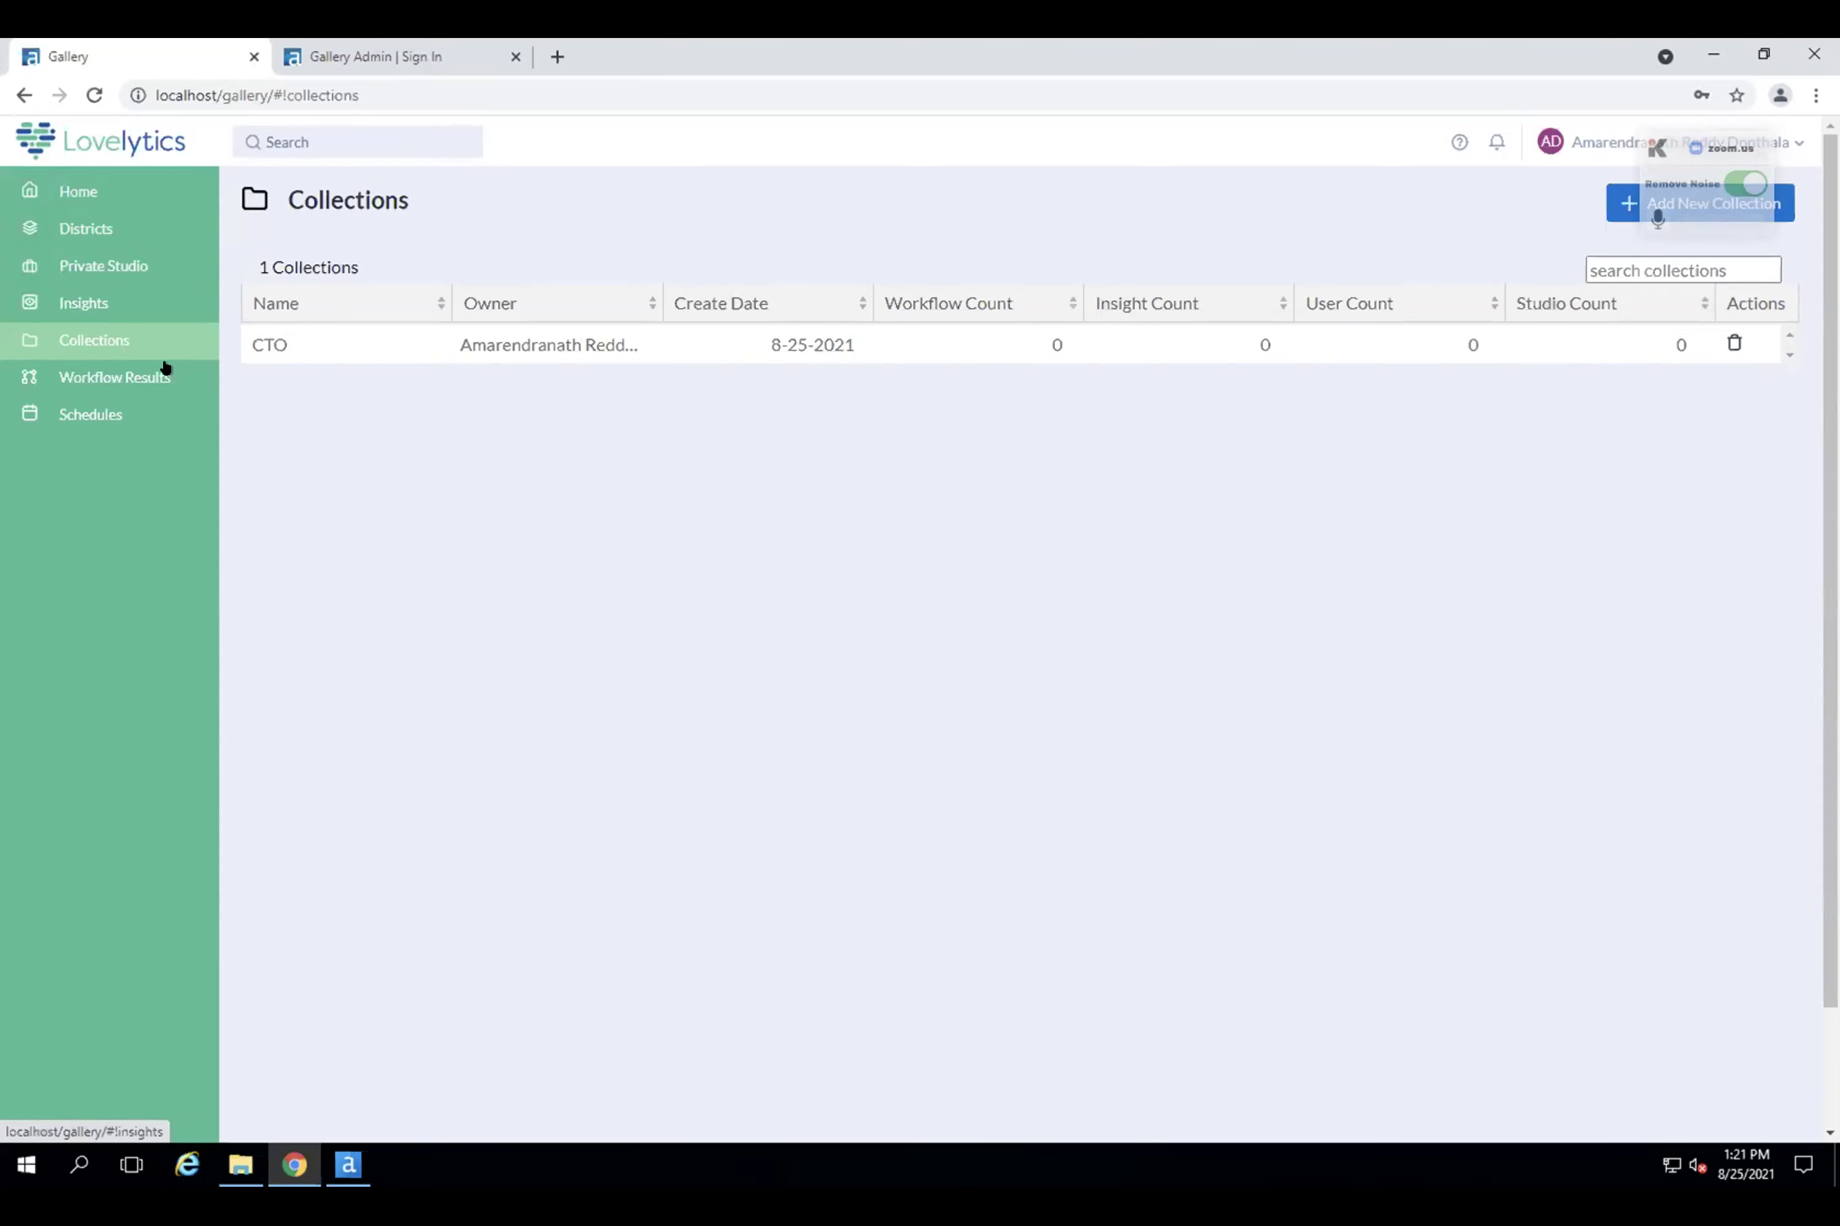
# Examine the Credit Card Auditing run's messages in Workflow Results and view the Schedules page.
pyautogui.click(150, 379)
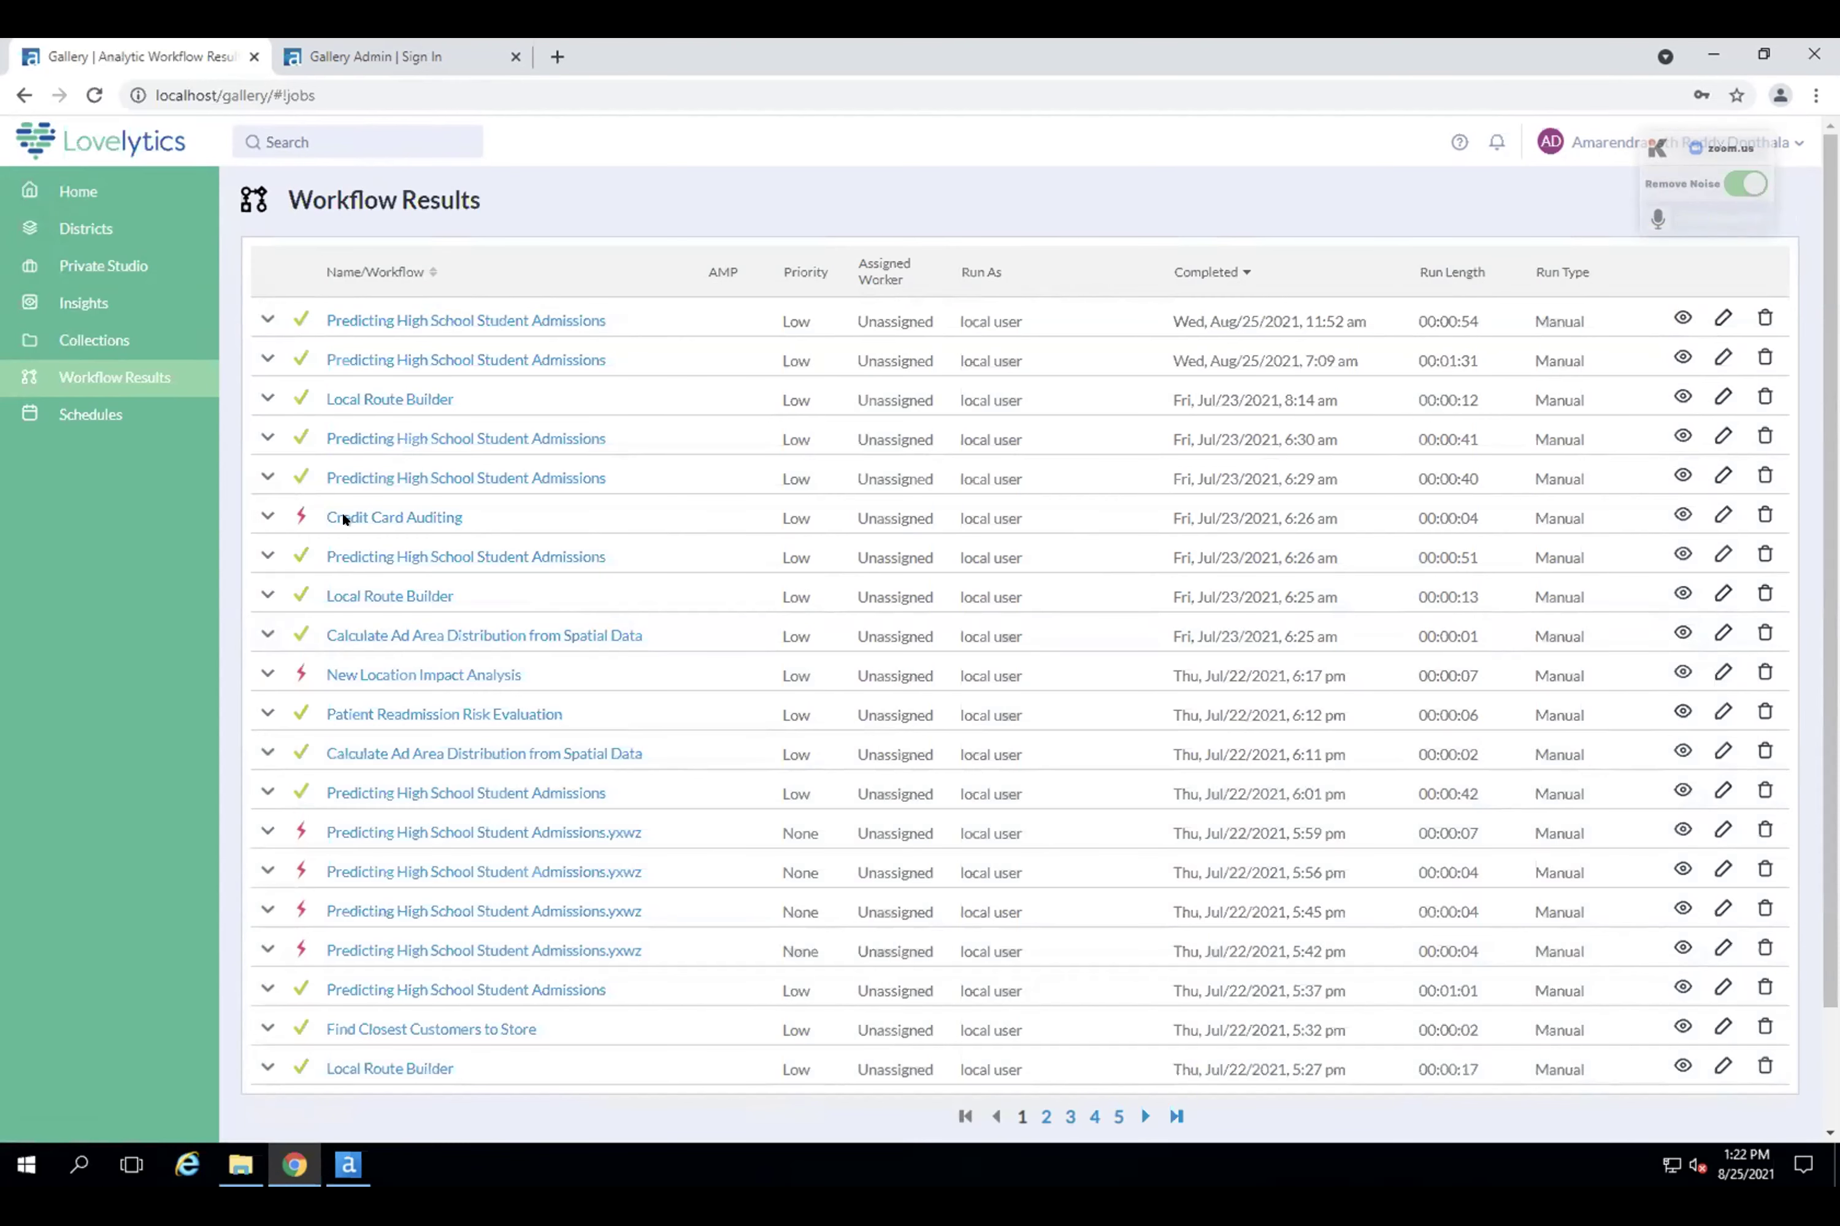
pyautogui.click(268, 516)
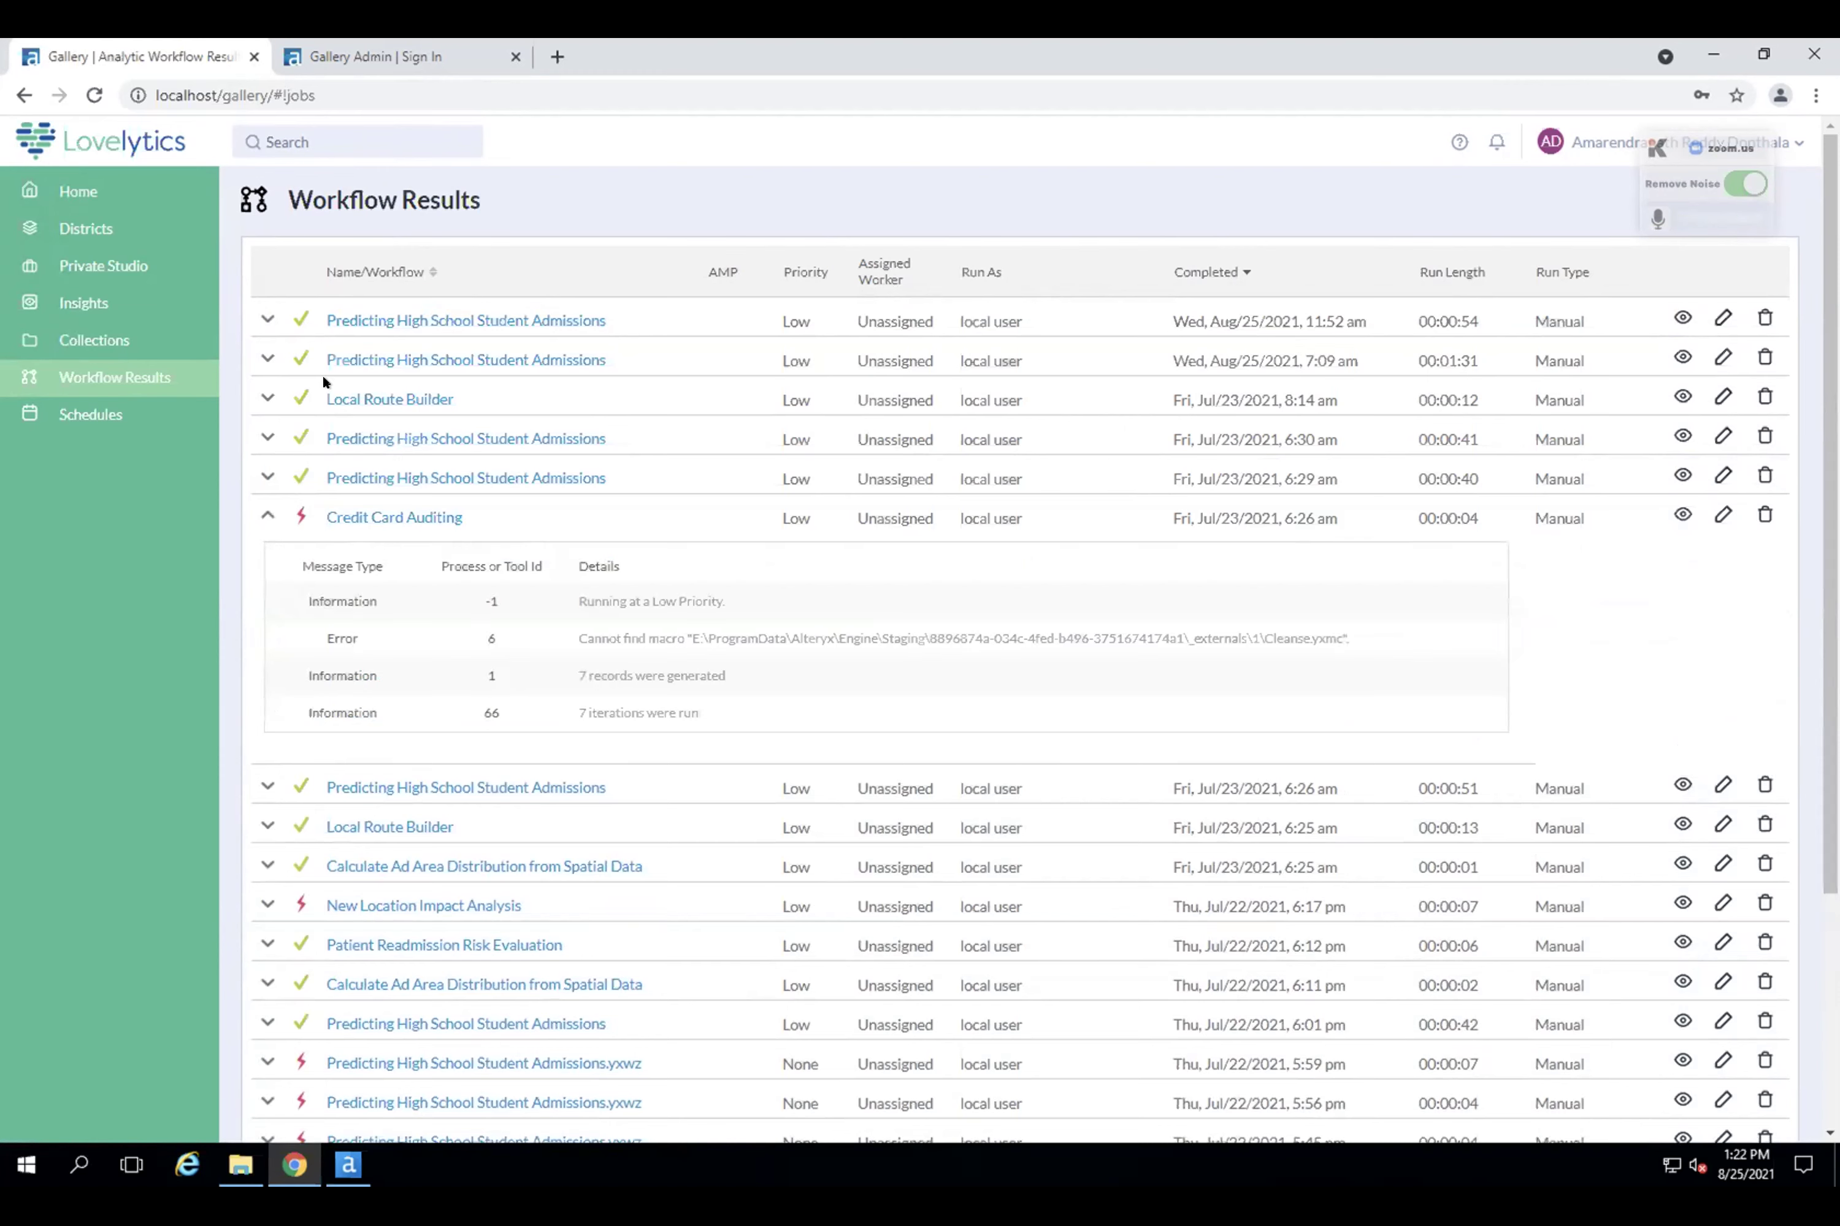
pyautogui.click(101, 415)
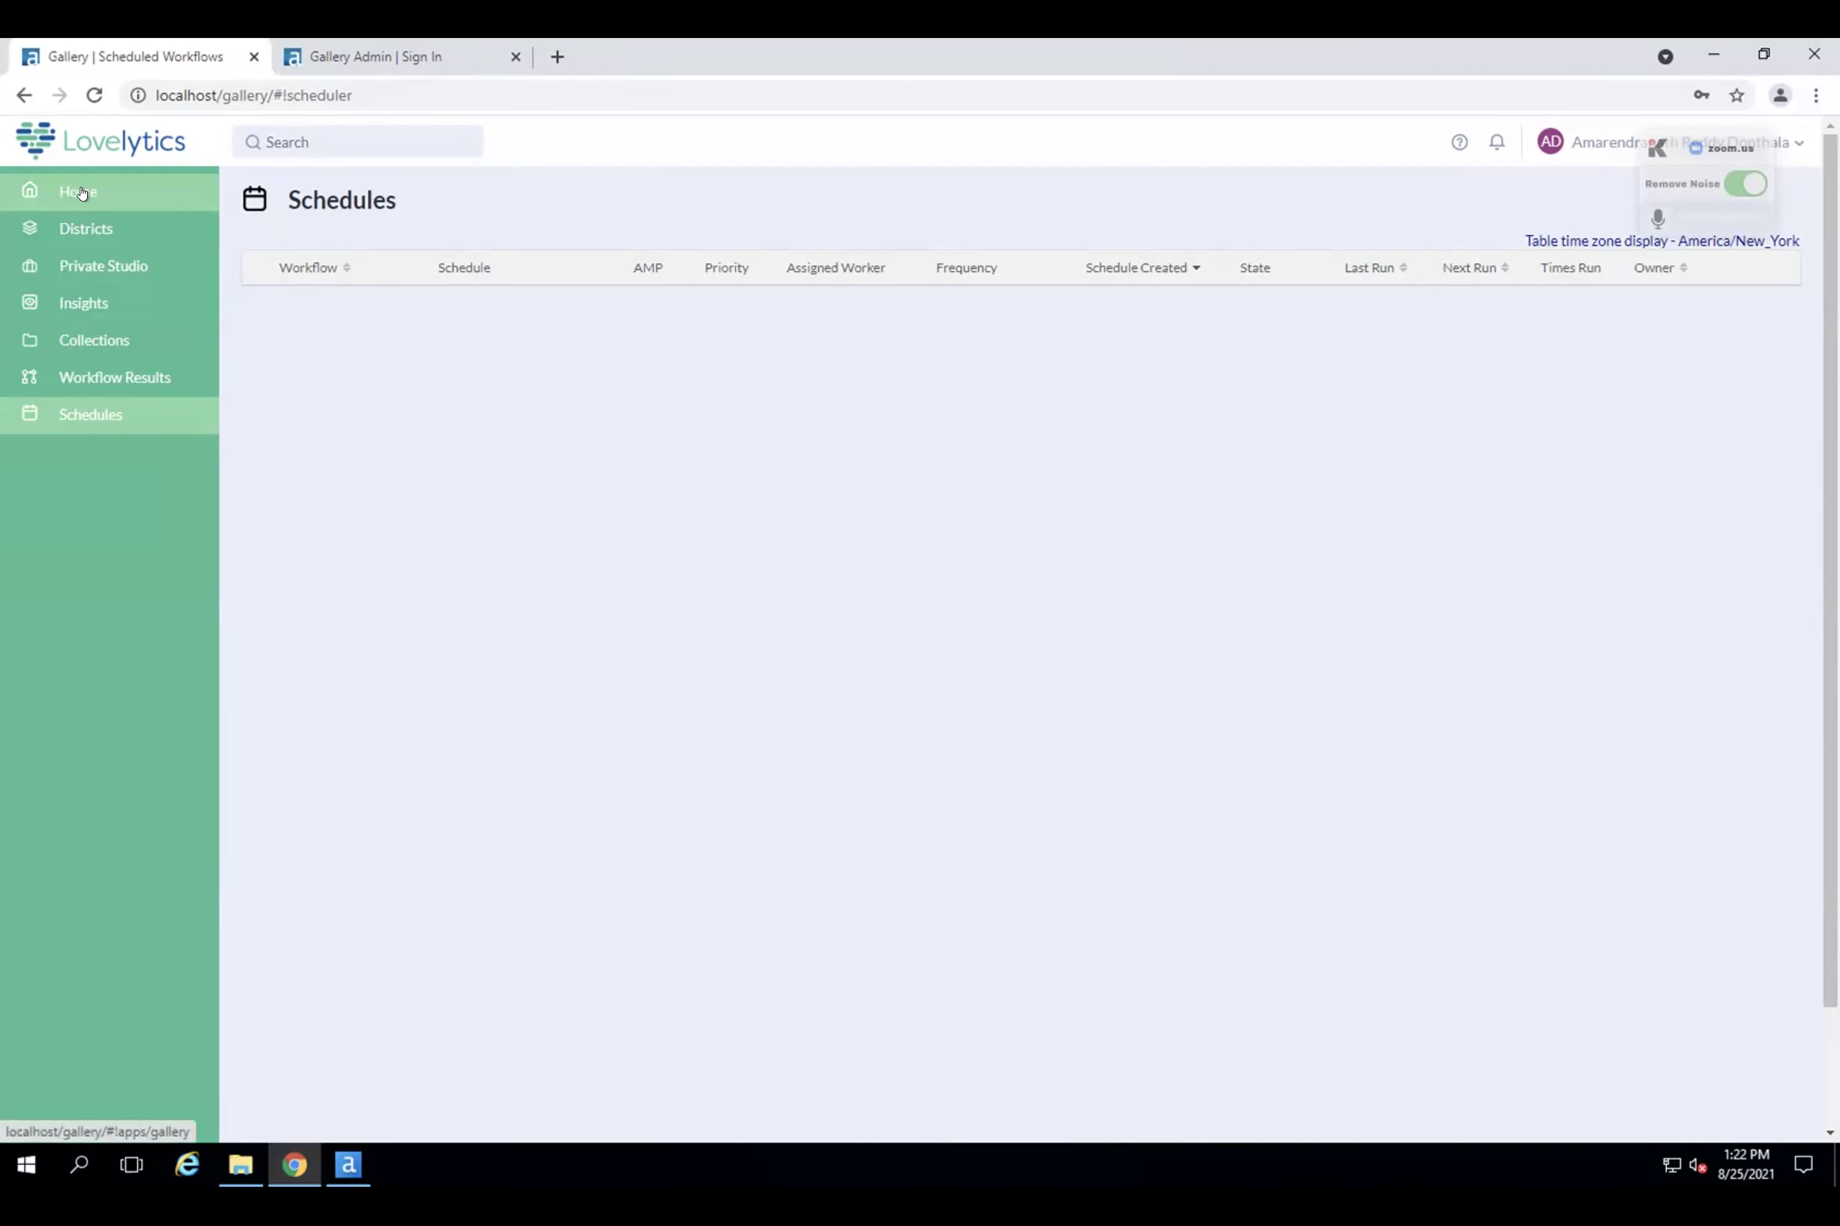
# Open the run form of the Predicting High School Student Admissions app in the Demos district.
pyautogui.click(81, 224)
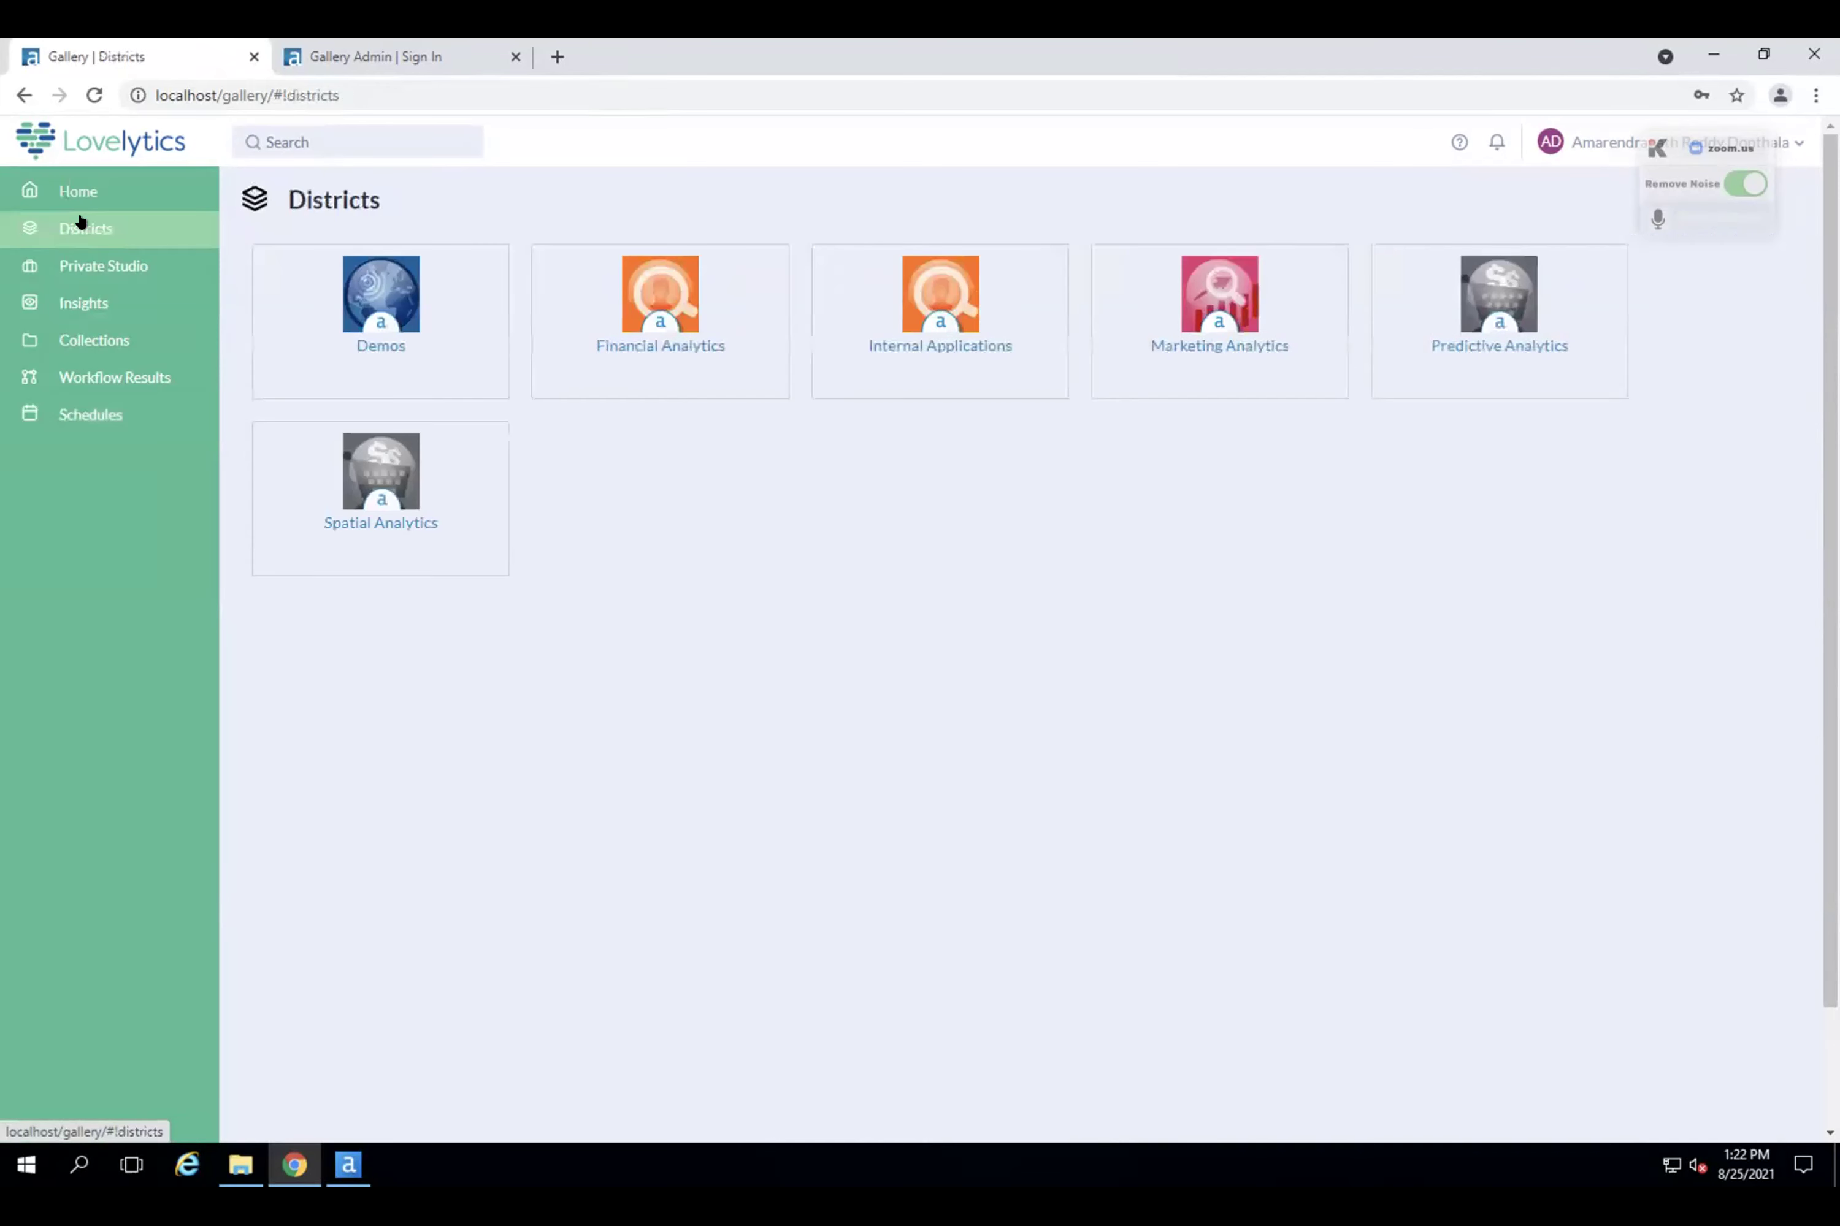
pyautogui.click(369, 284)
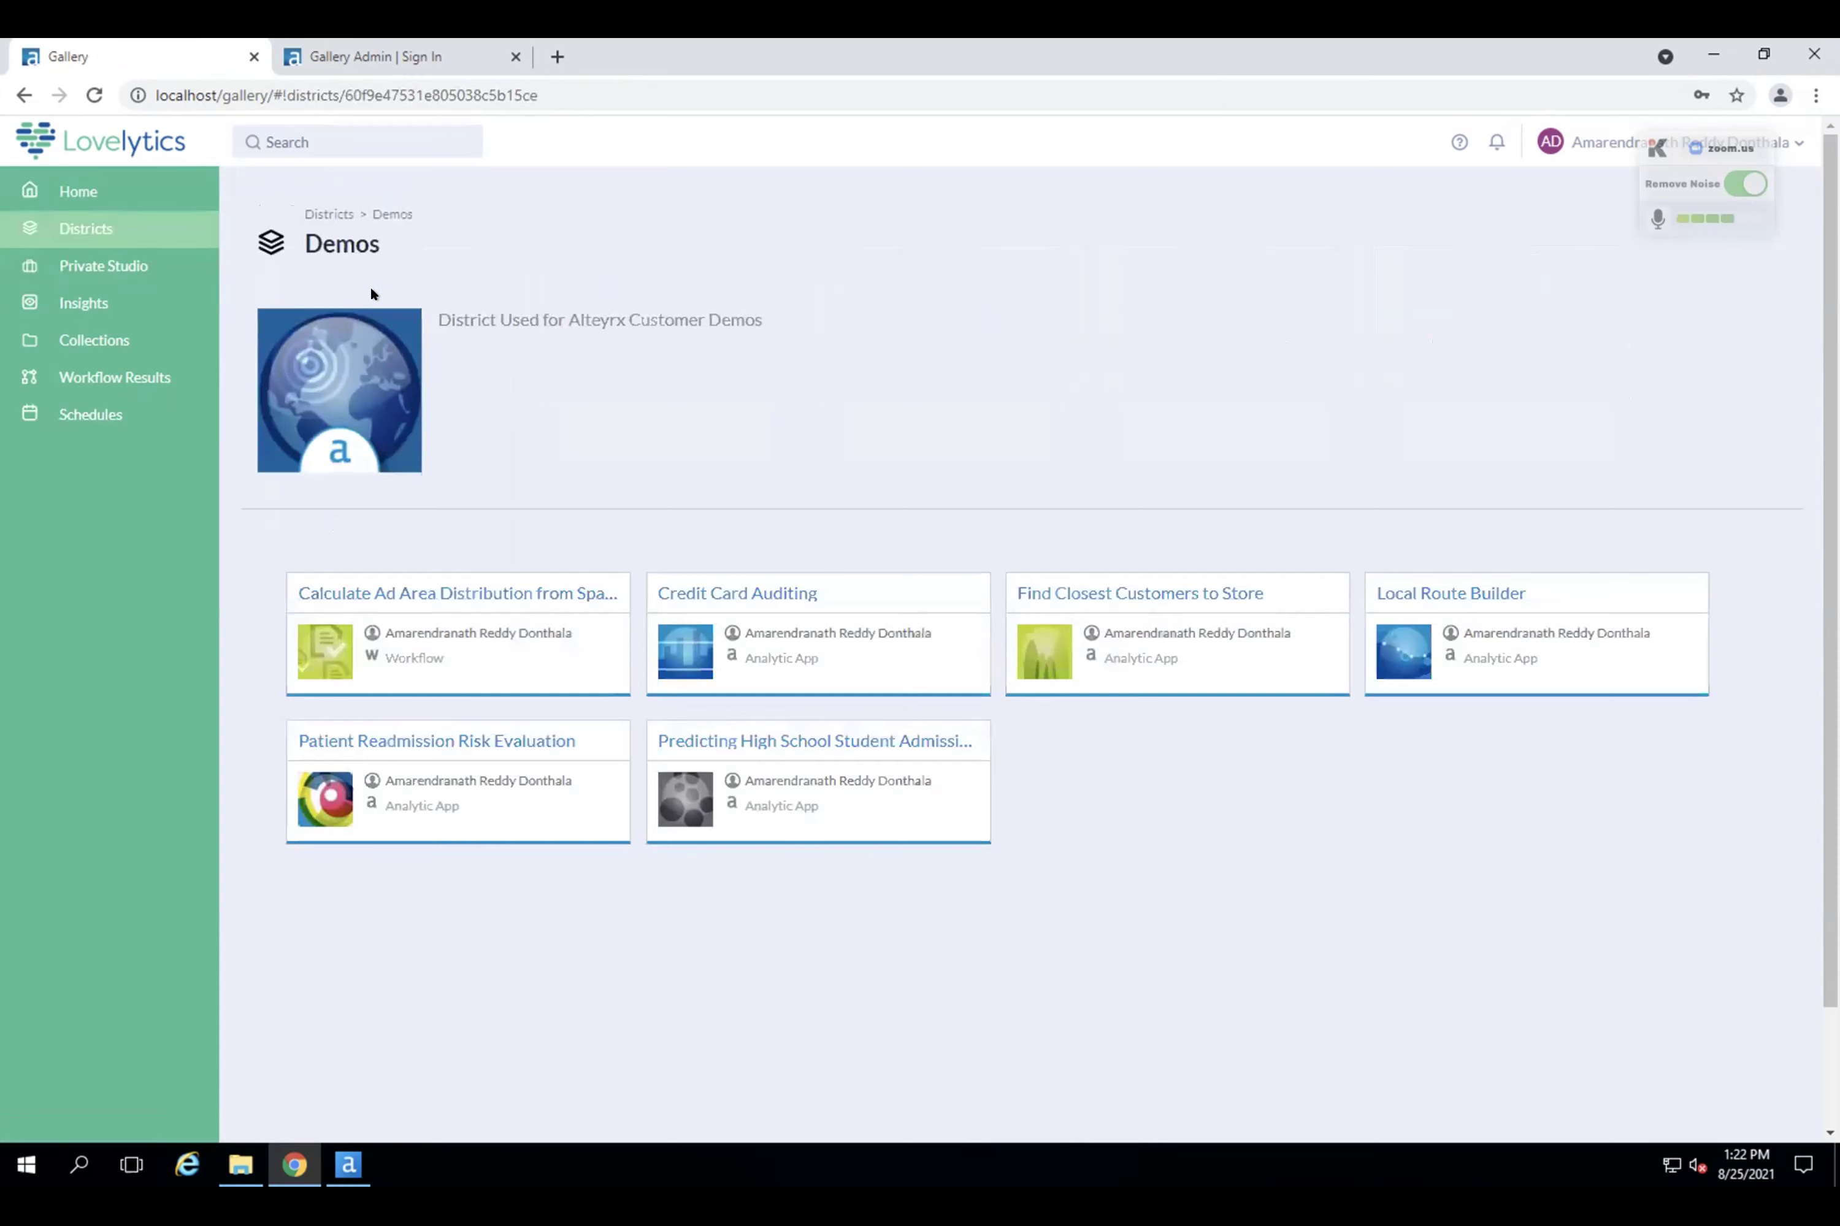
pyautogui.click(686, 726)
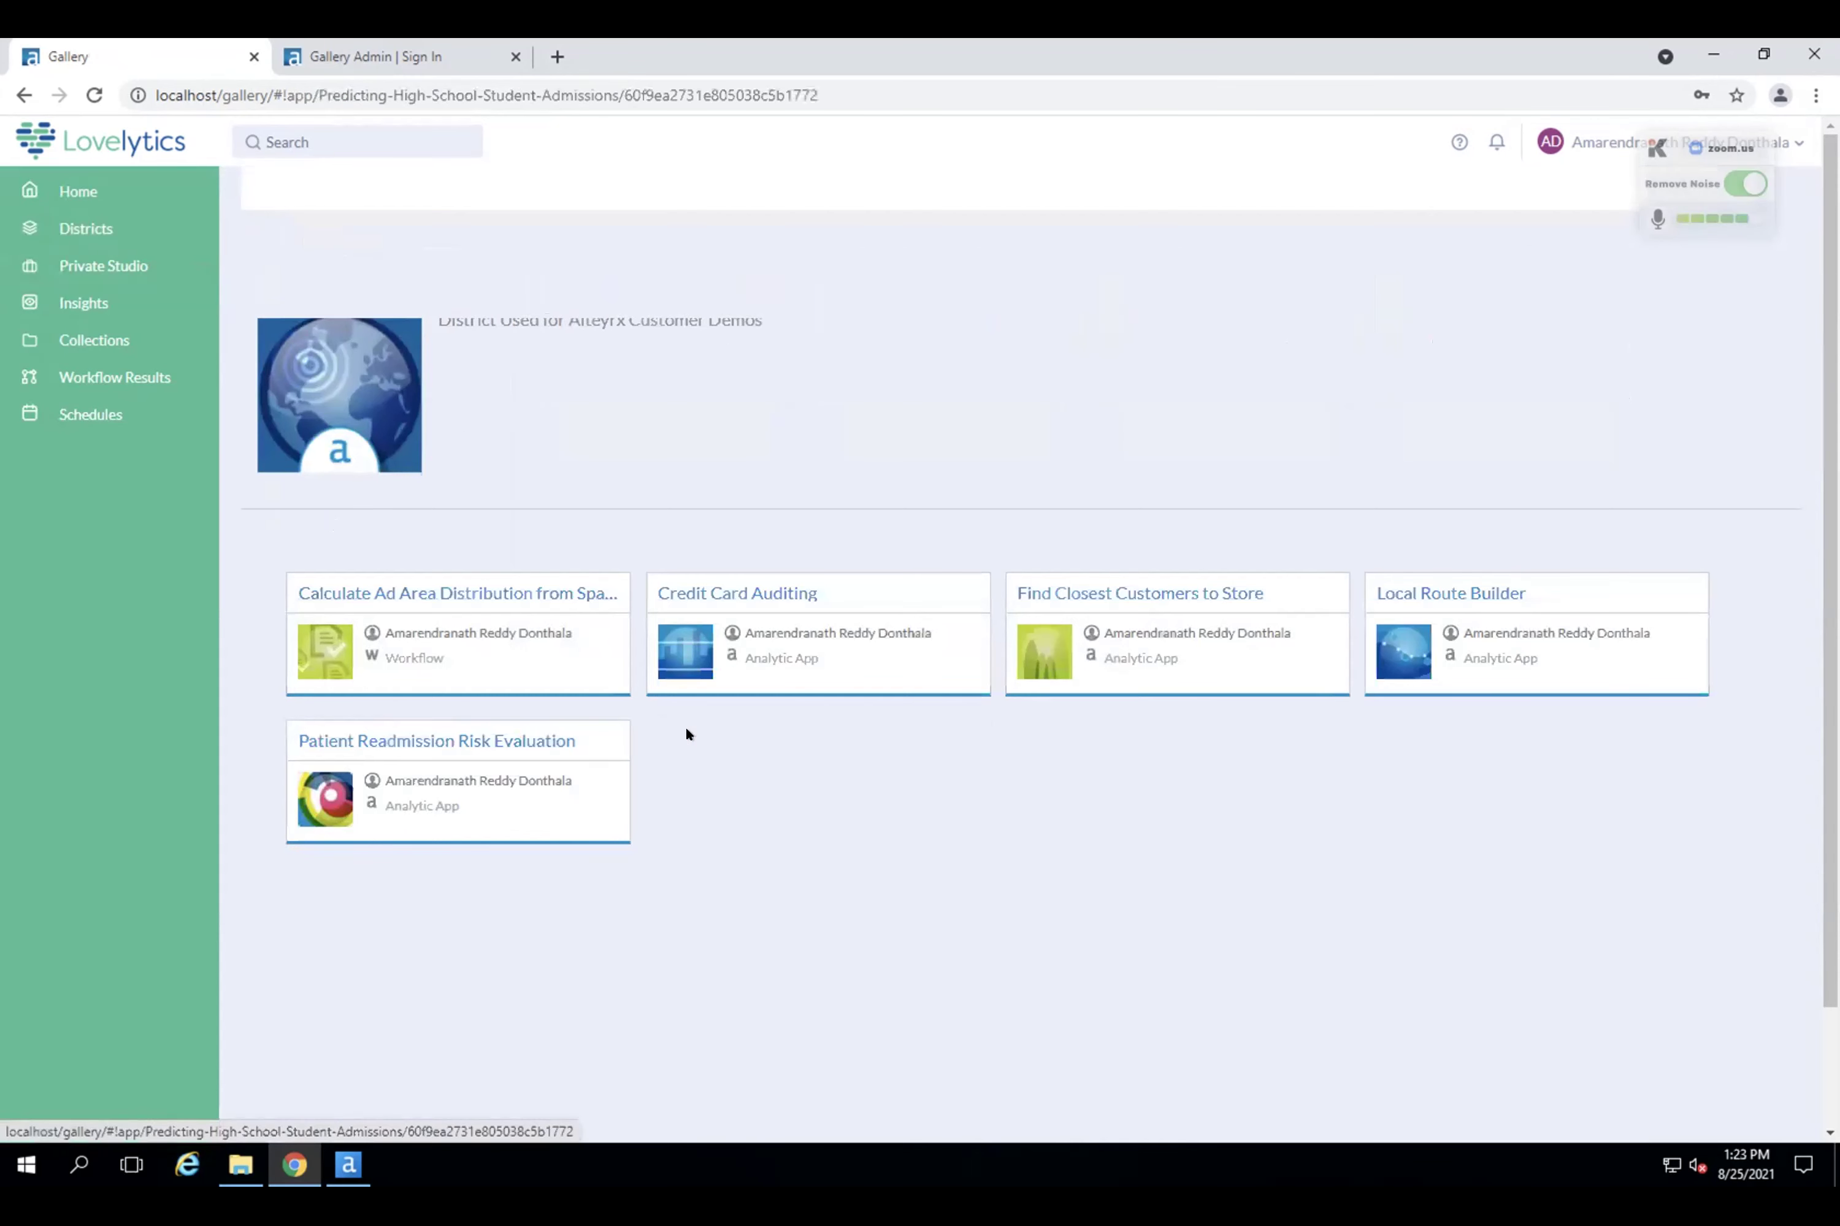
pyautogui.click(545, 590)
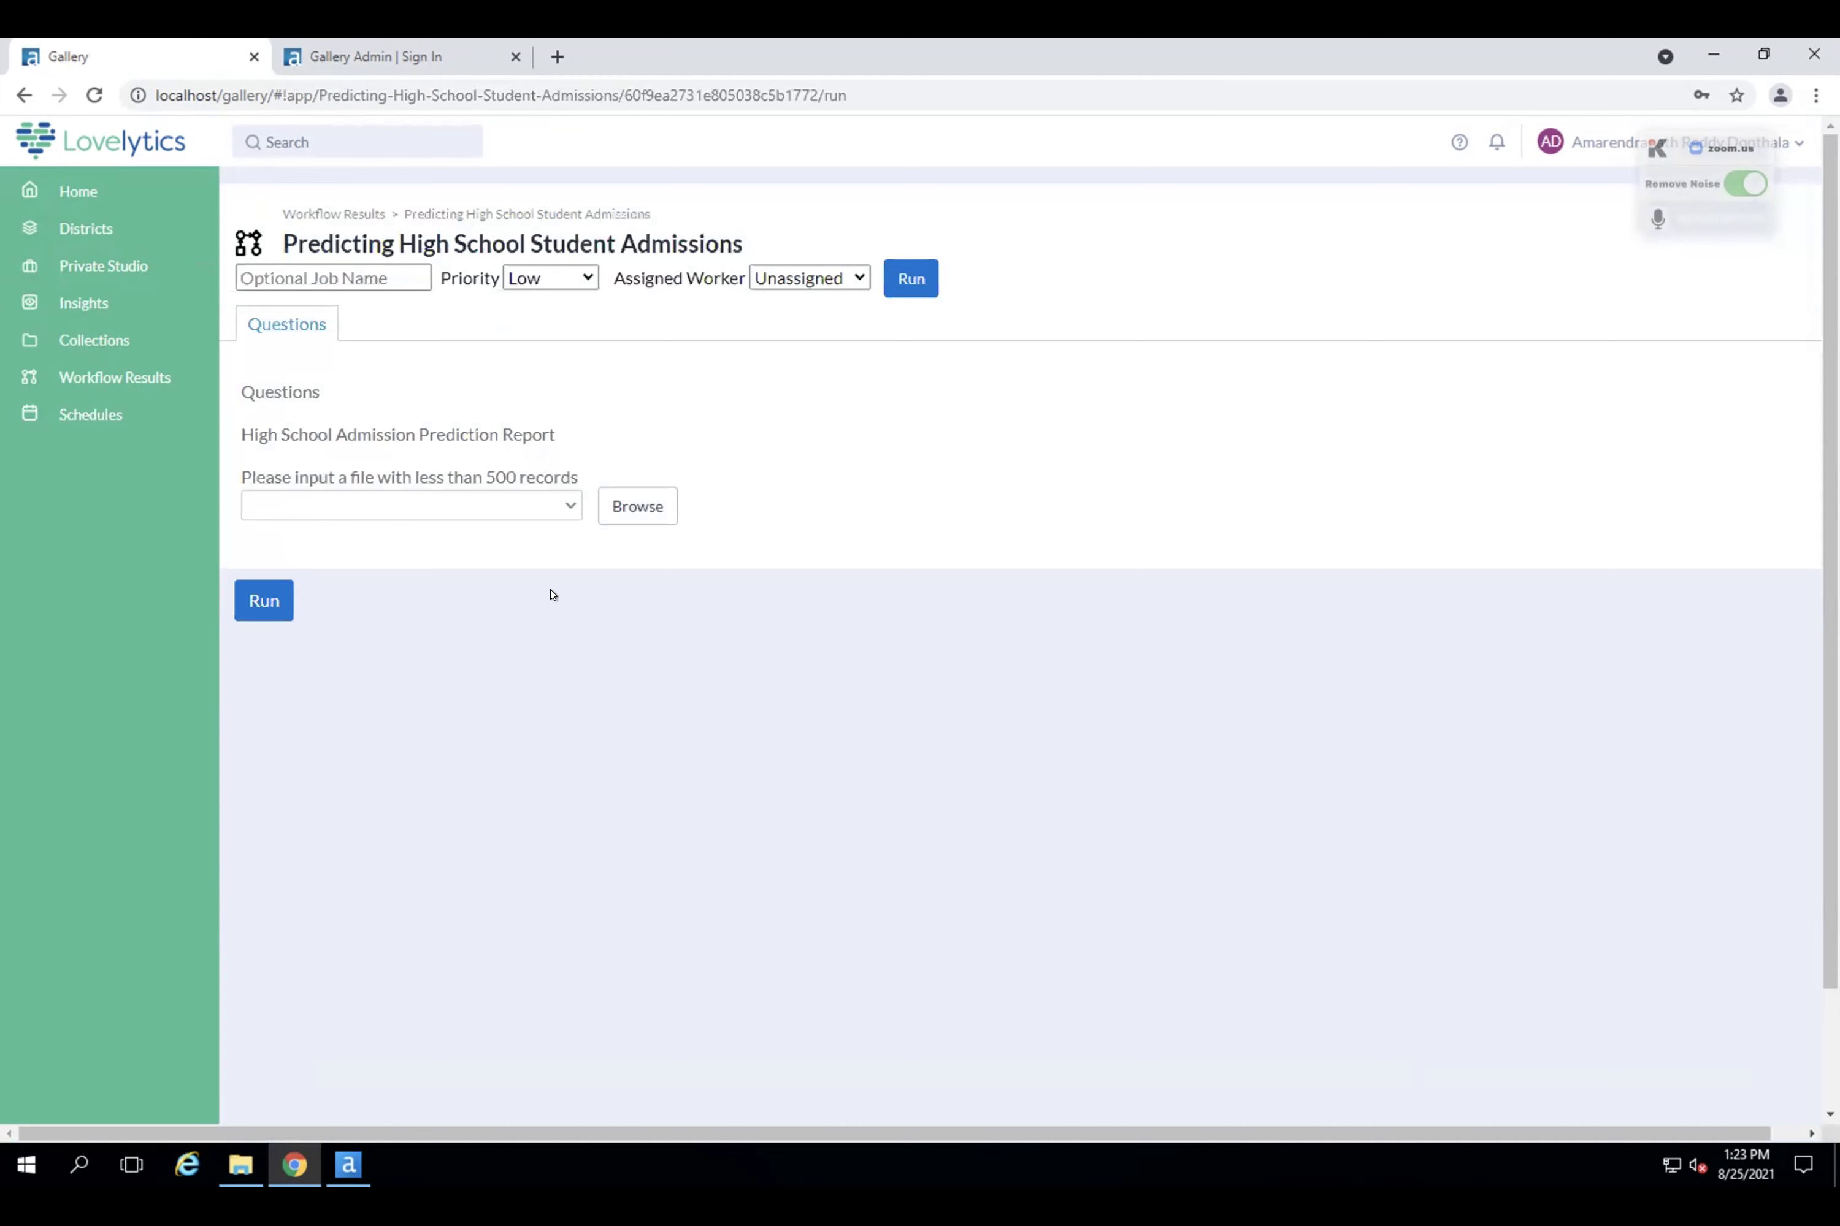
# Run the admissions app with the Student Data$ sheet of Student Data.xls as the input file.
pyautogui.click(555, 508)
pyautogui.click(409, 562)
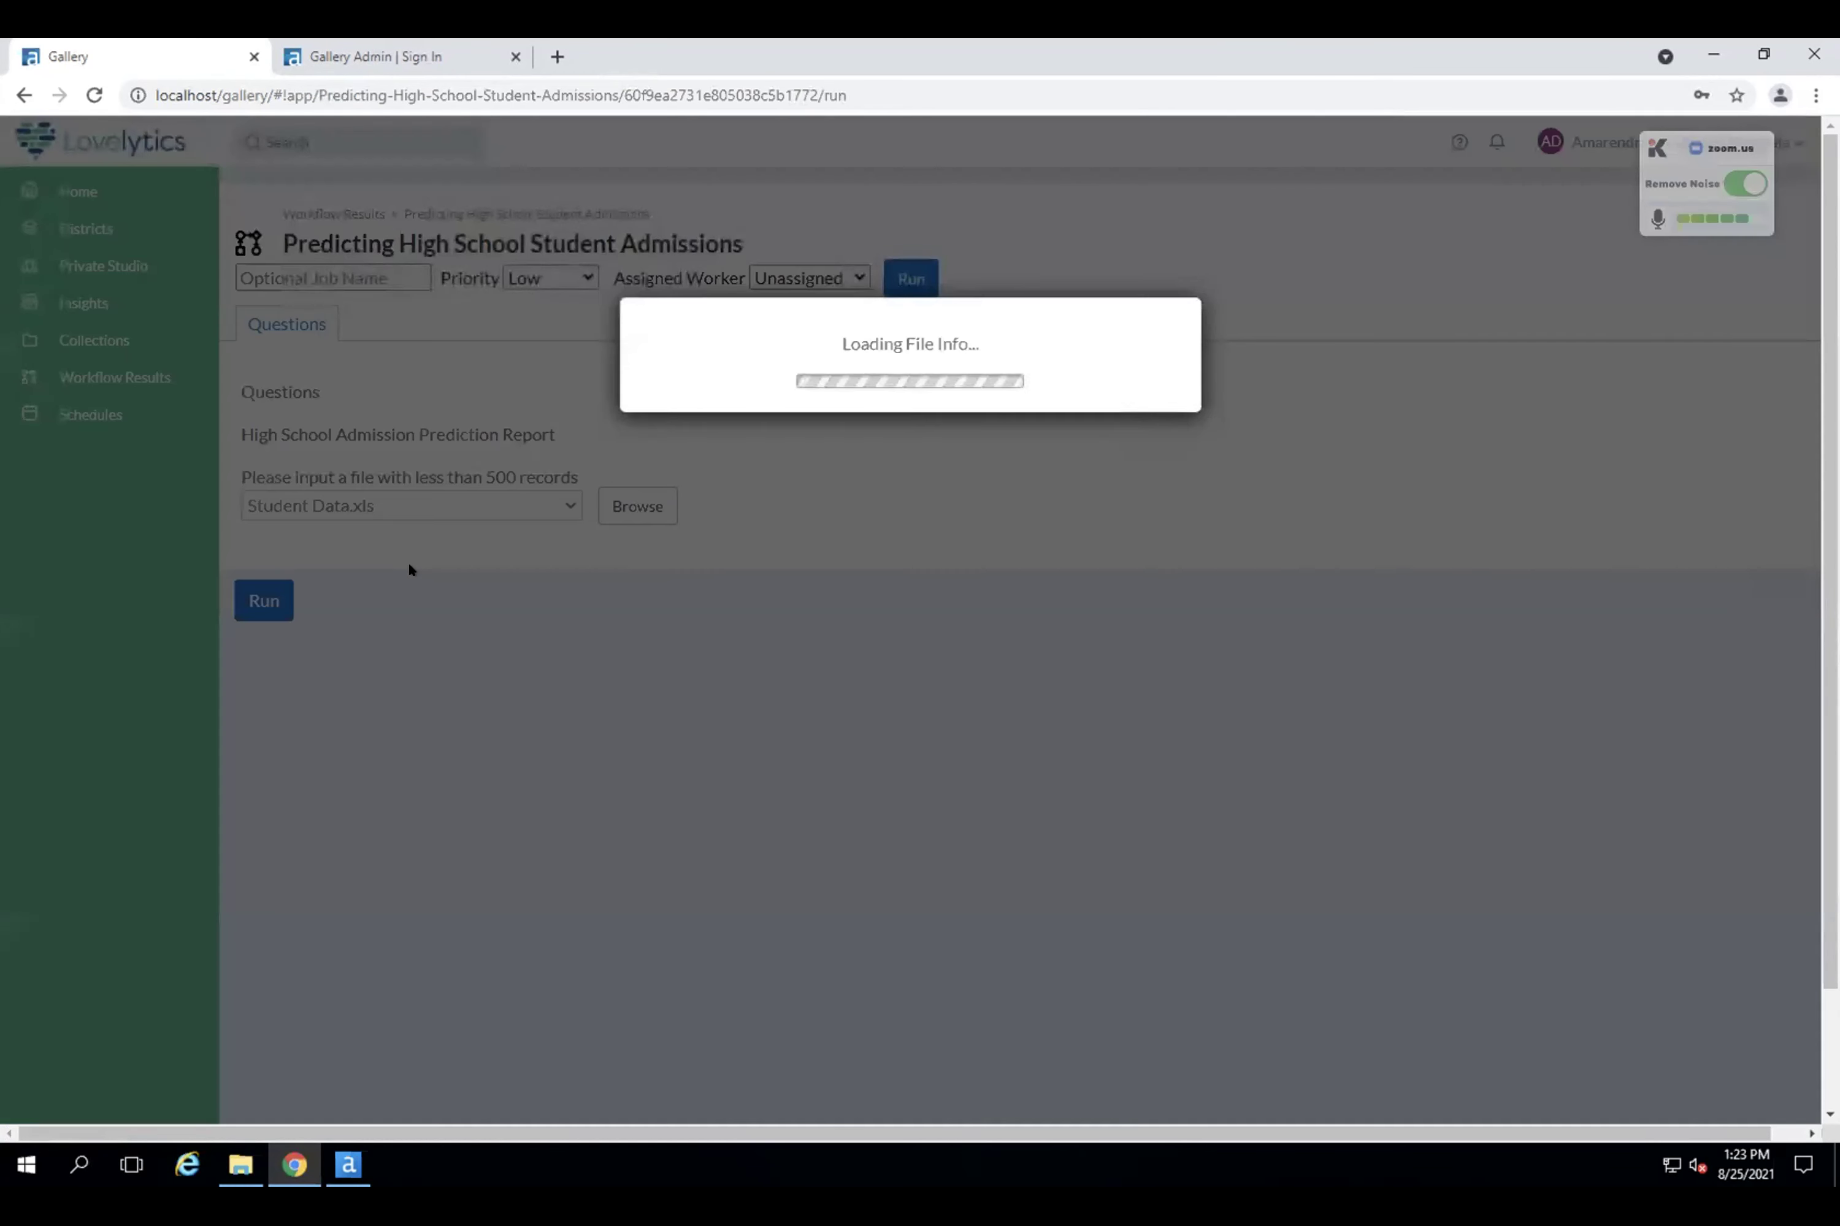
pyautogui.click(1057, 428)
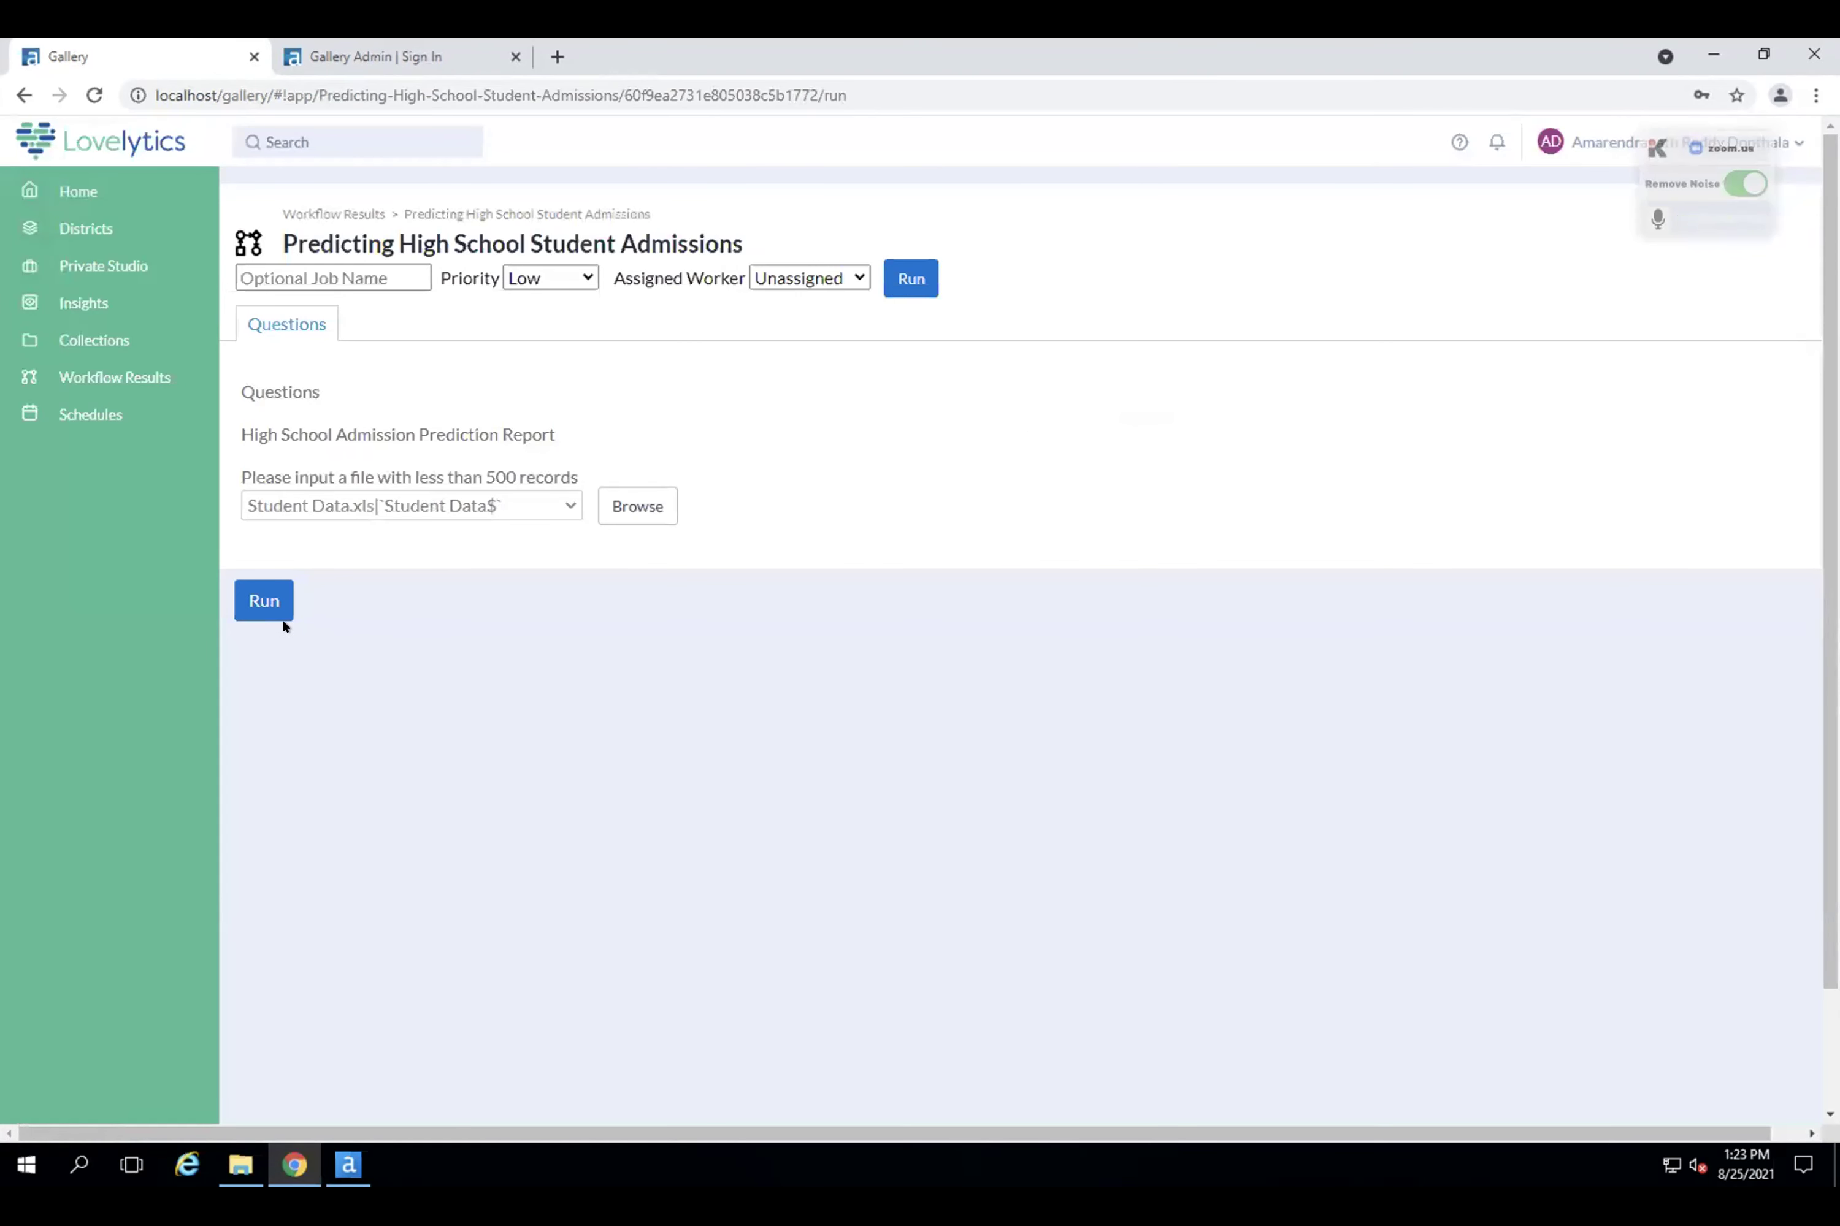
pyautogui.click(259, 603)
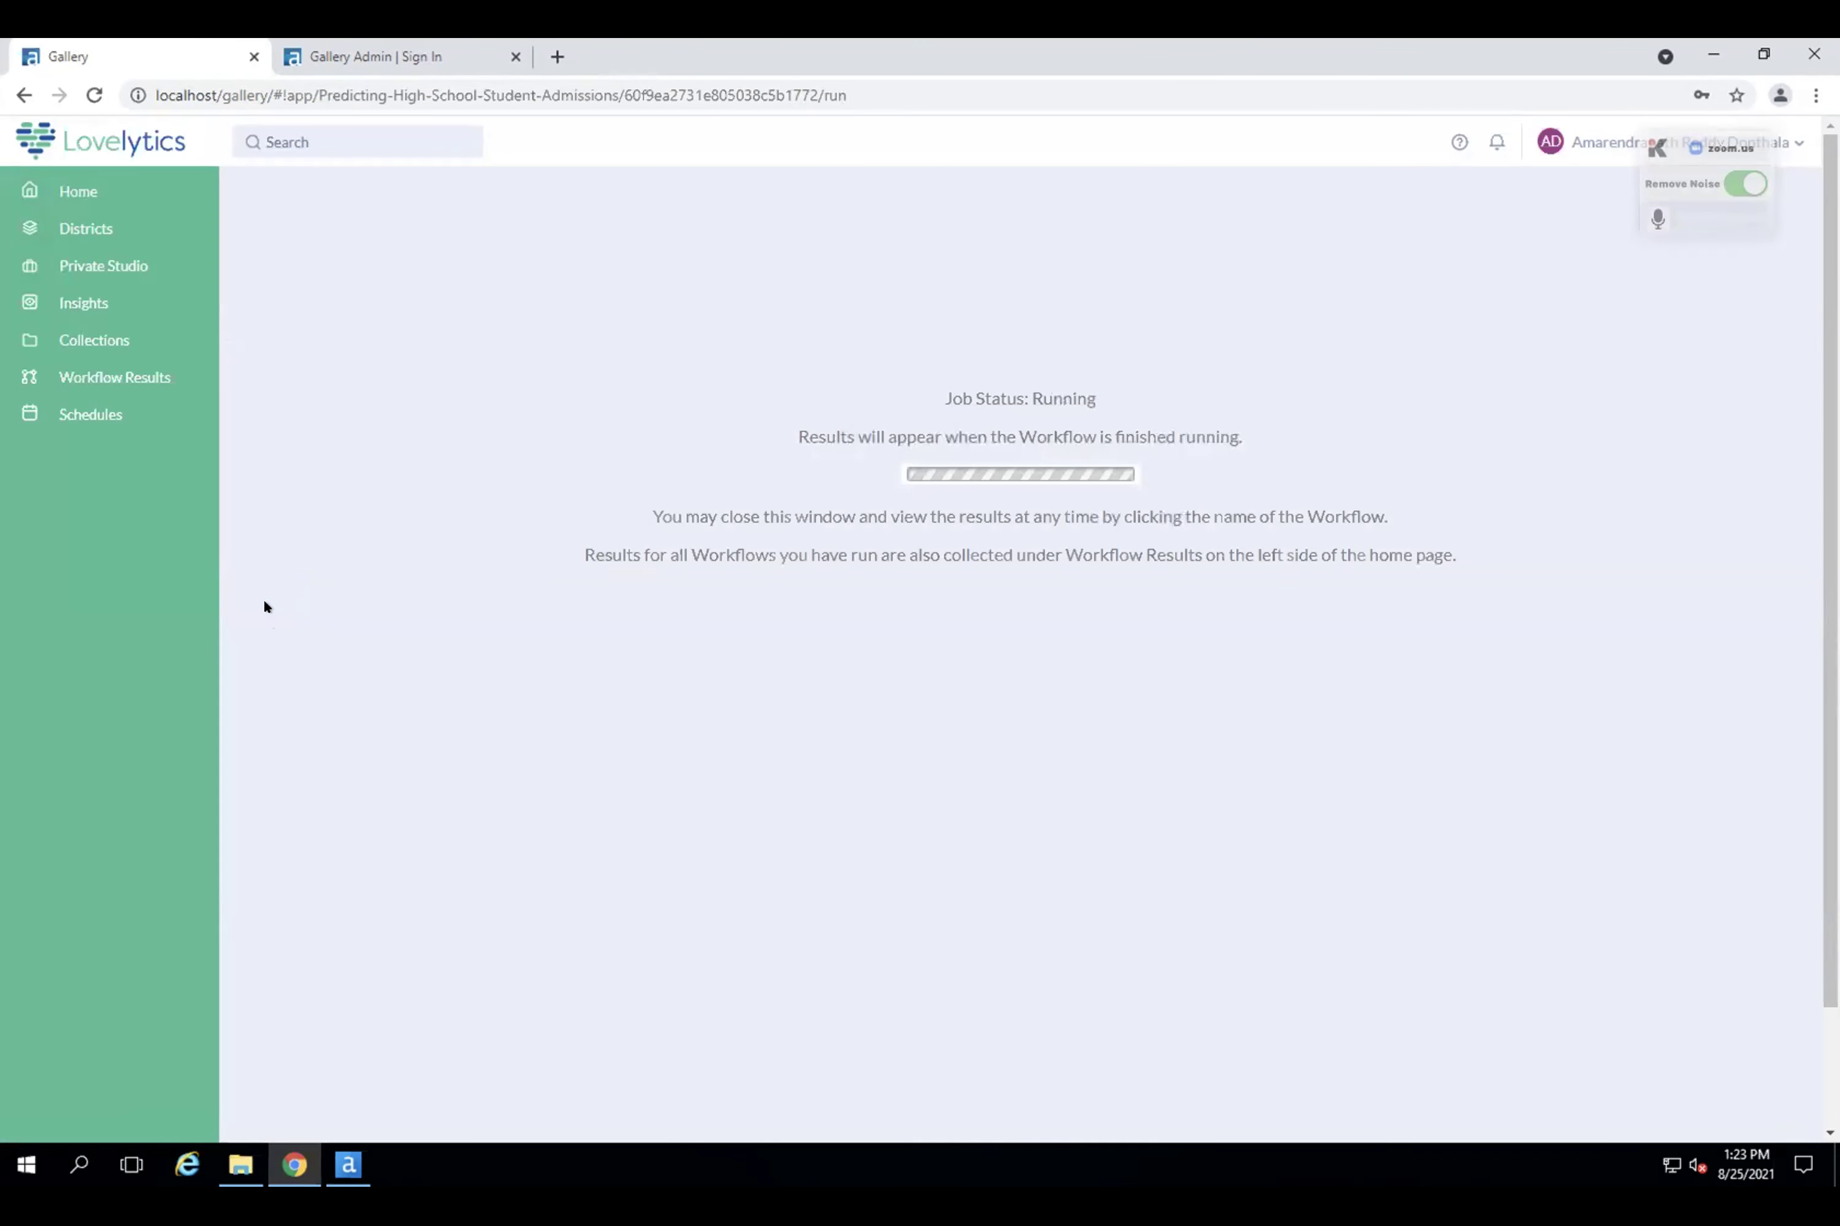
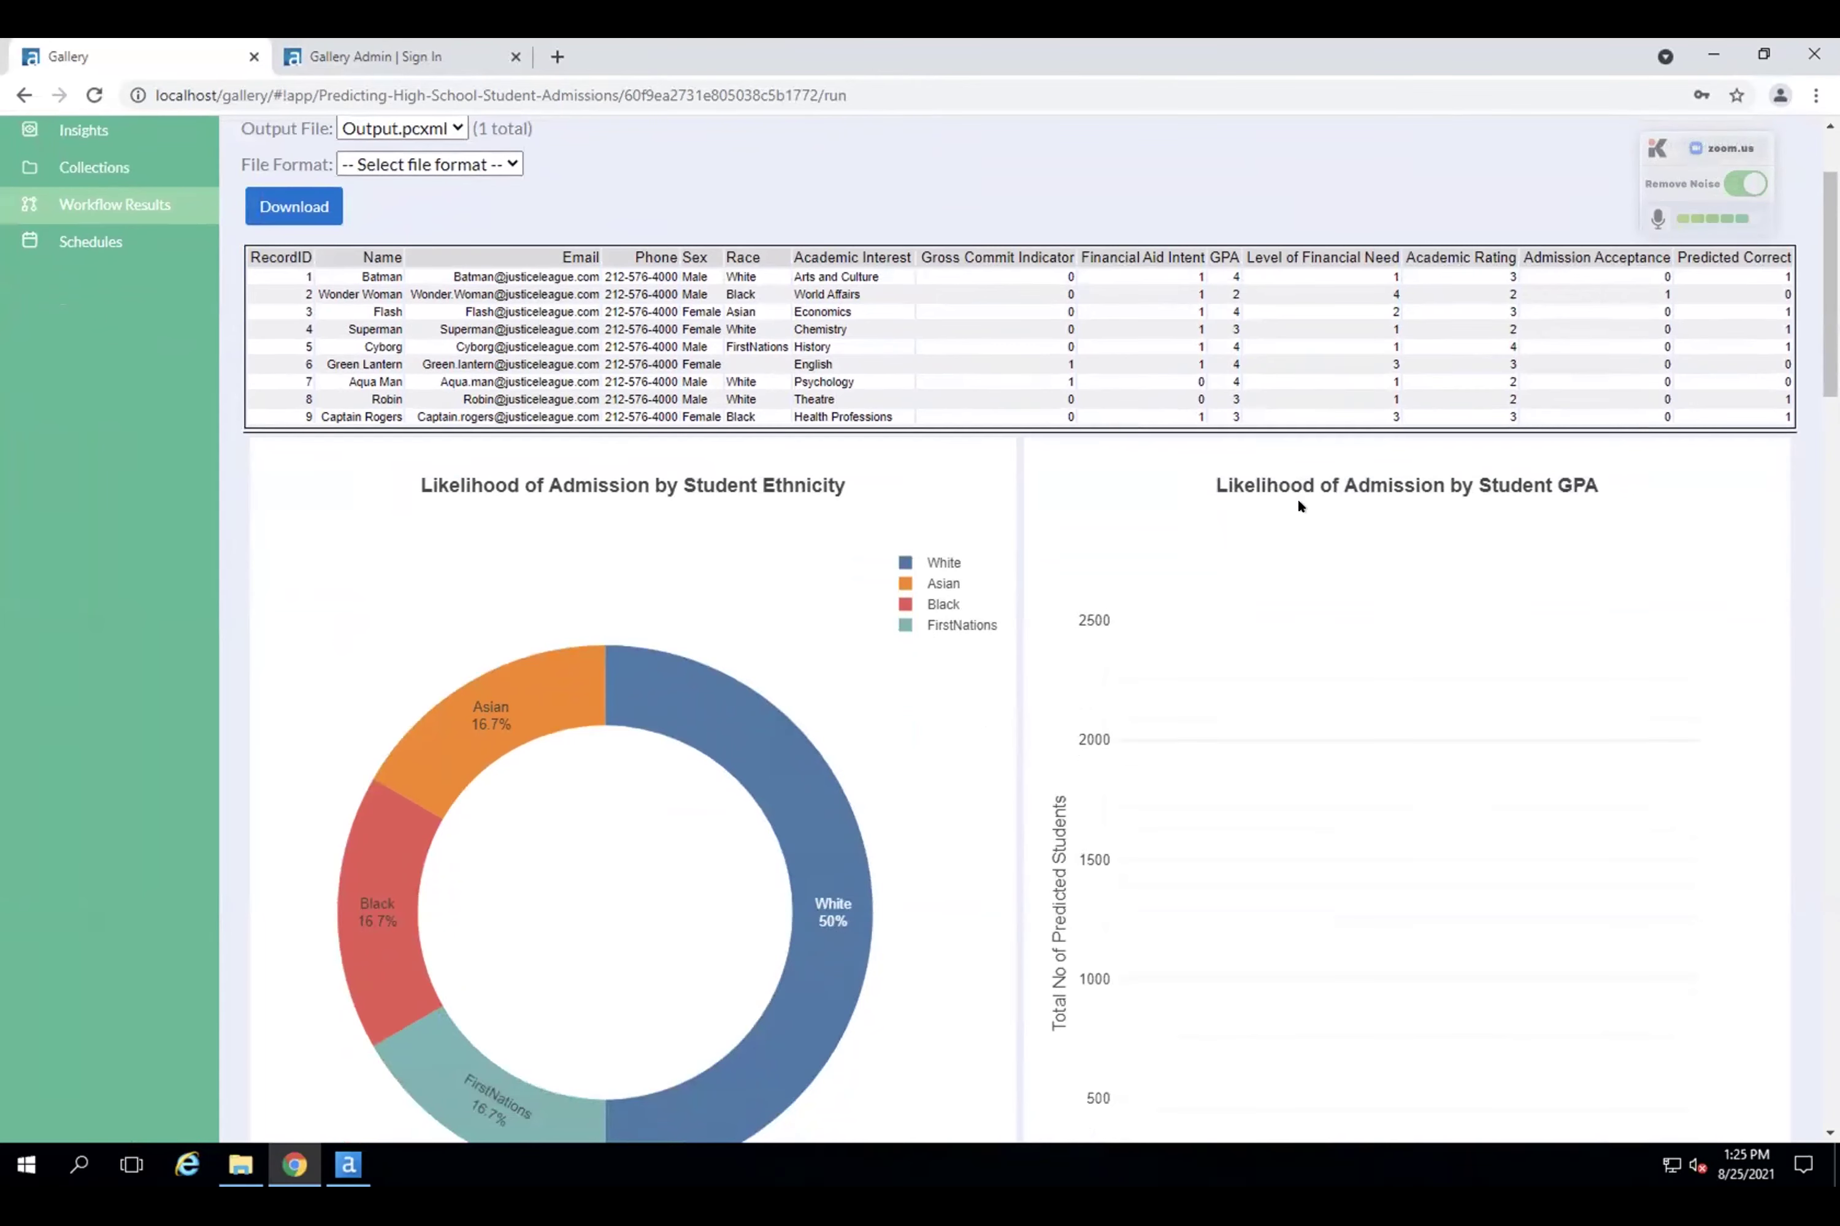
# Examine the admissions report's student table, likelihood charts, Model Comparison Report and Performance Diagnostic Plots.
pyautogui.scroll(-3, 1298, 507)
pyautogui.scroll(-12, 1298, 506)
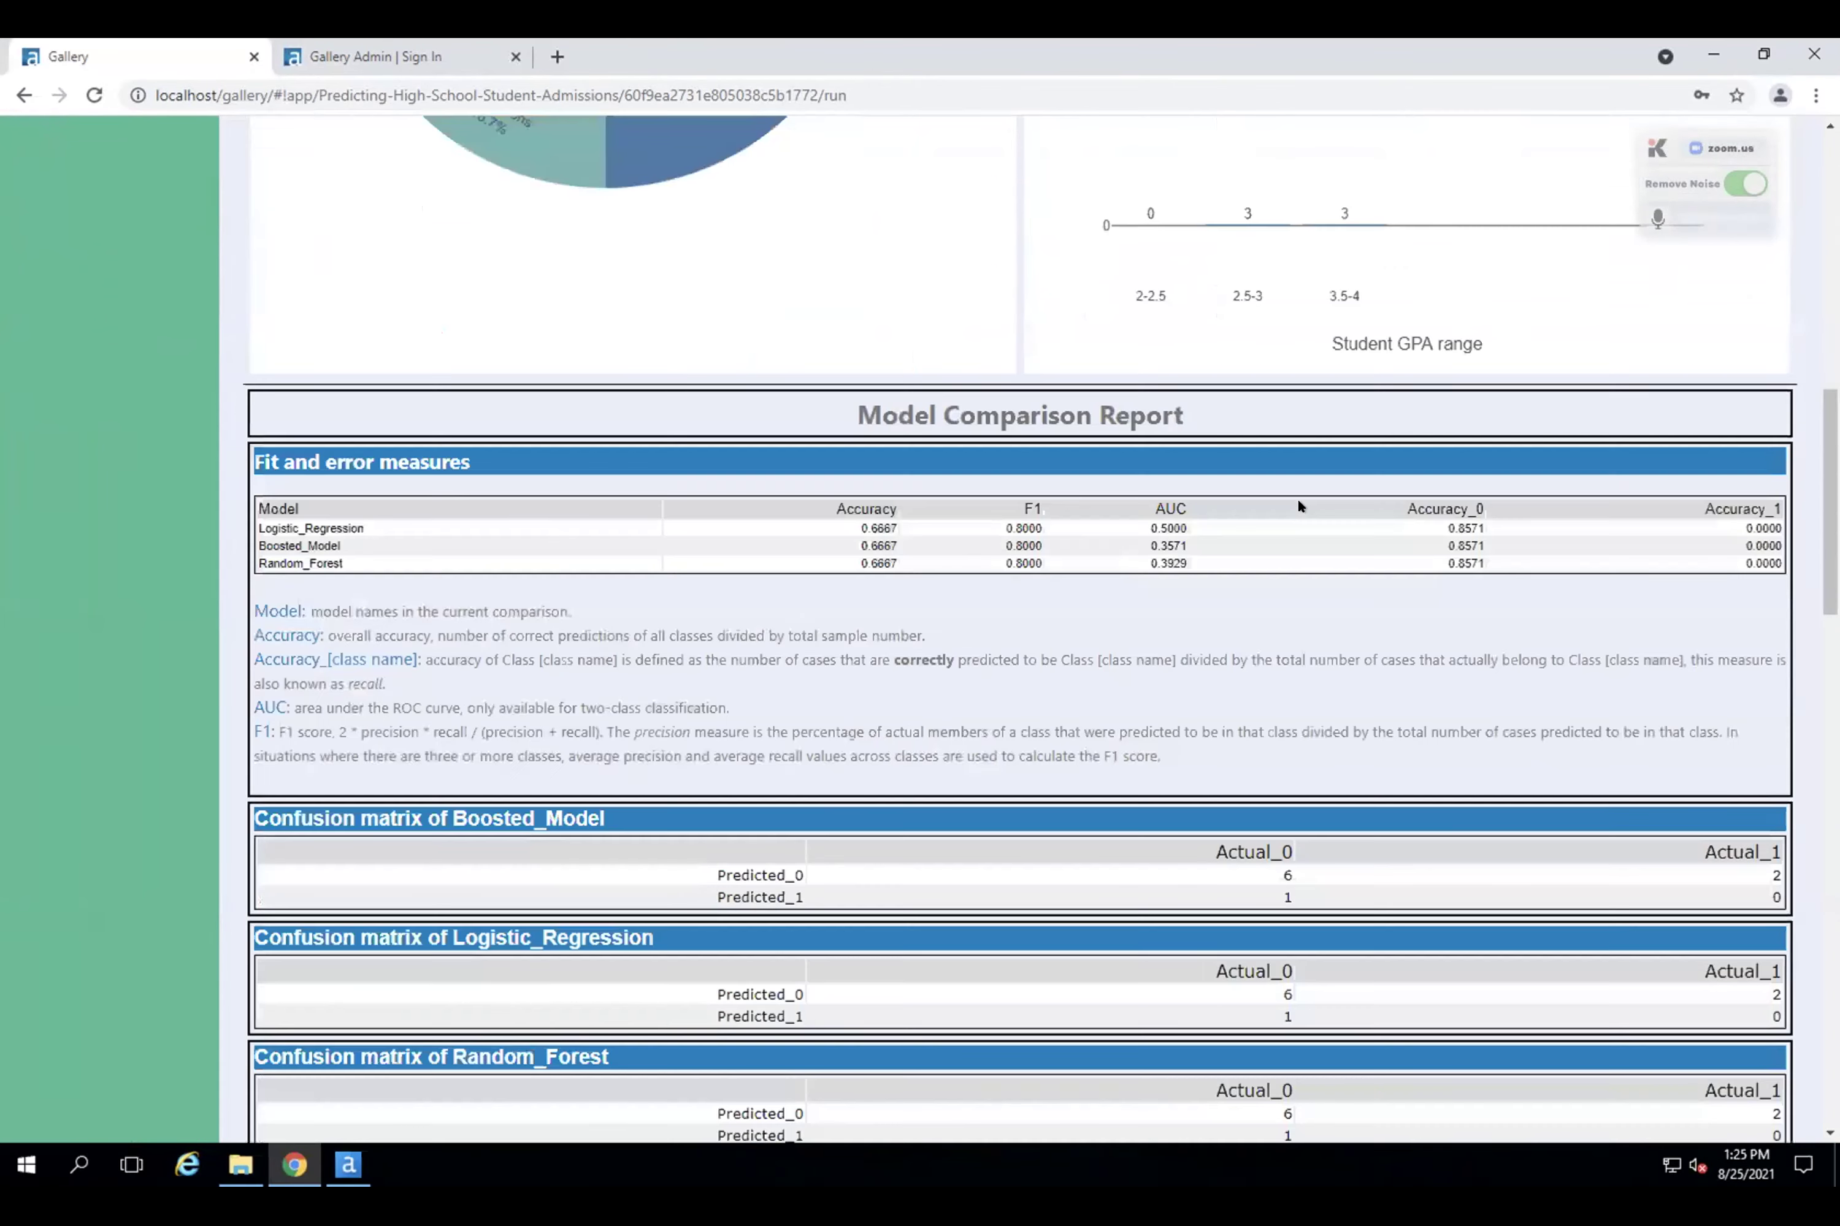
pyautogui.scroll(-5, 1298, 507)
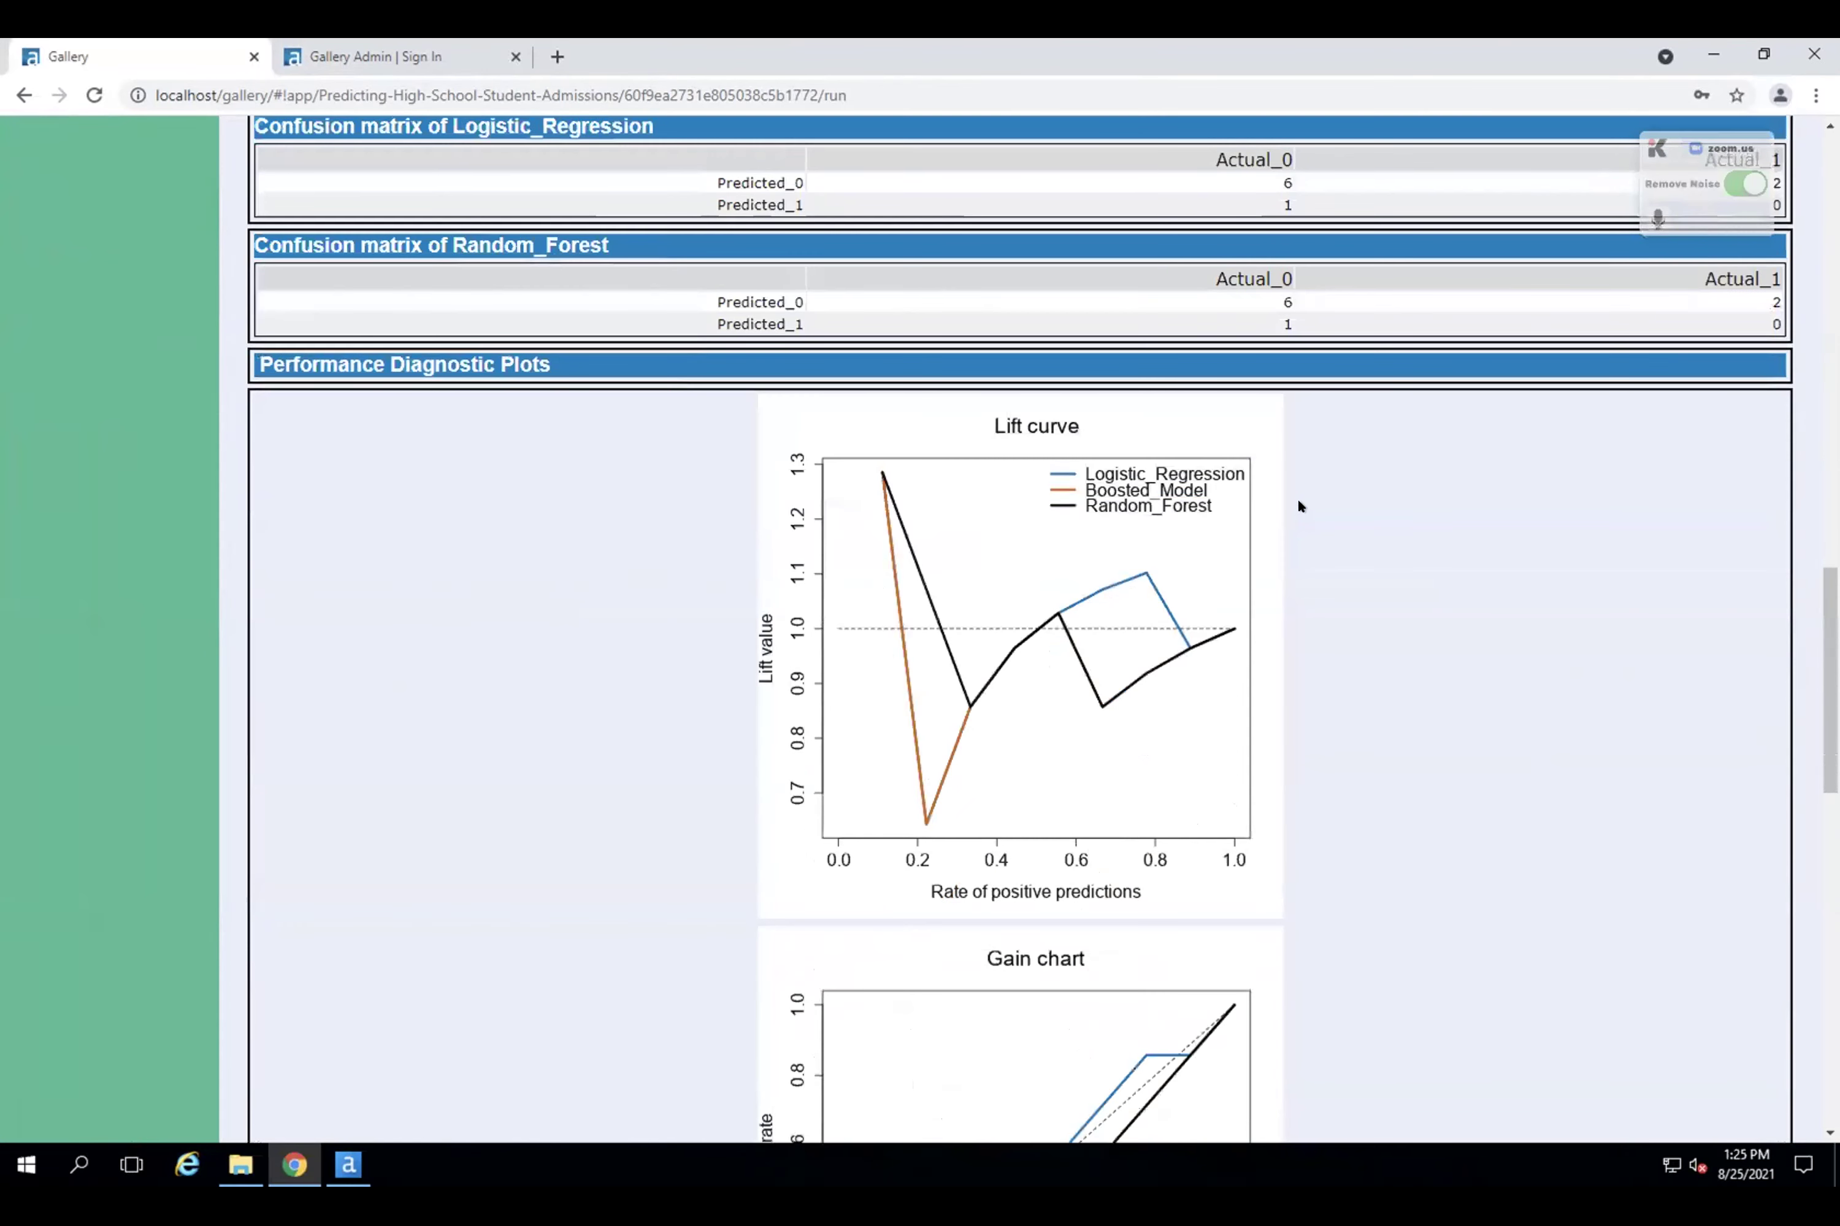
pyautogui.scroll(-5, 1298, 507)
pyautogui.scroll(-10, 1299, 506)
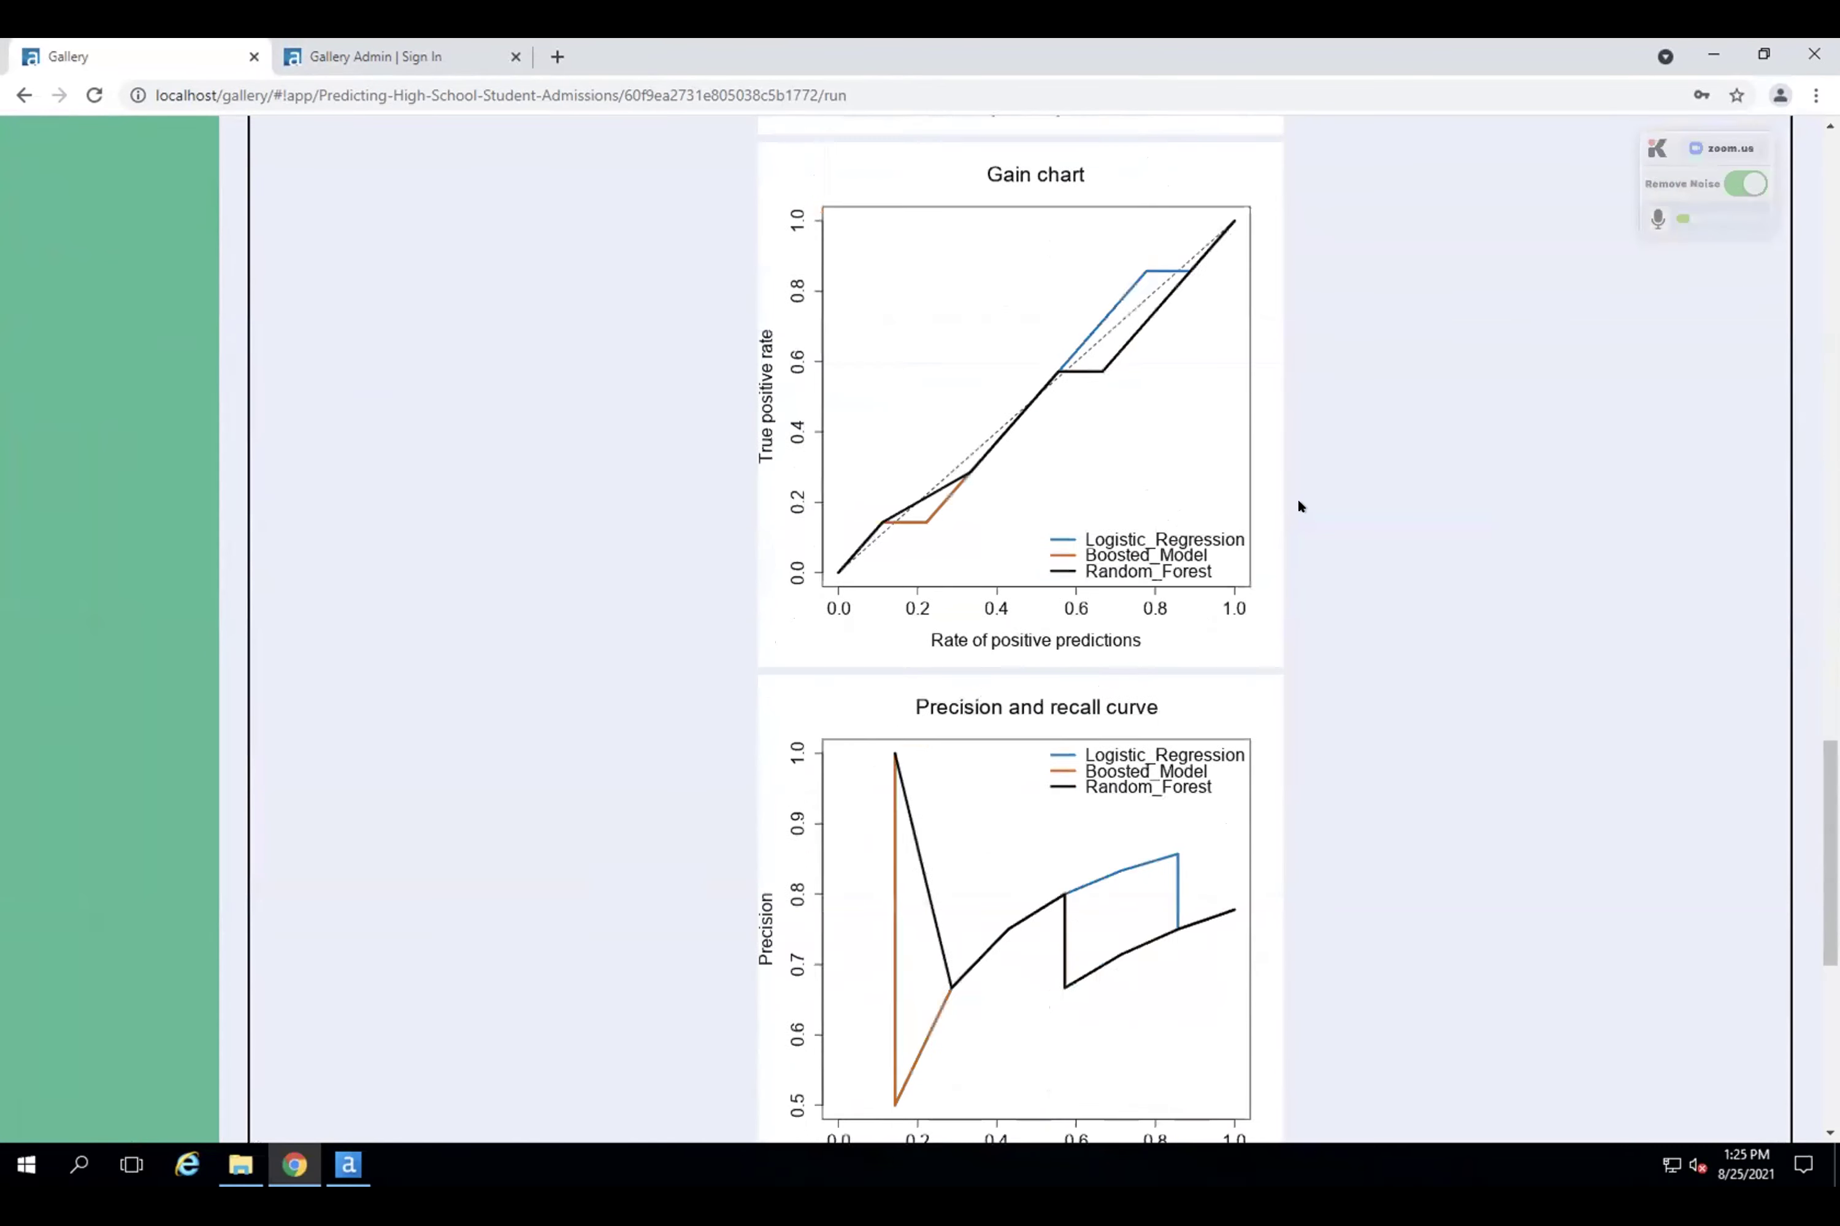
pyautogui.scroll(20, 1298, 506)
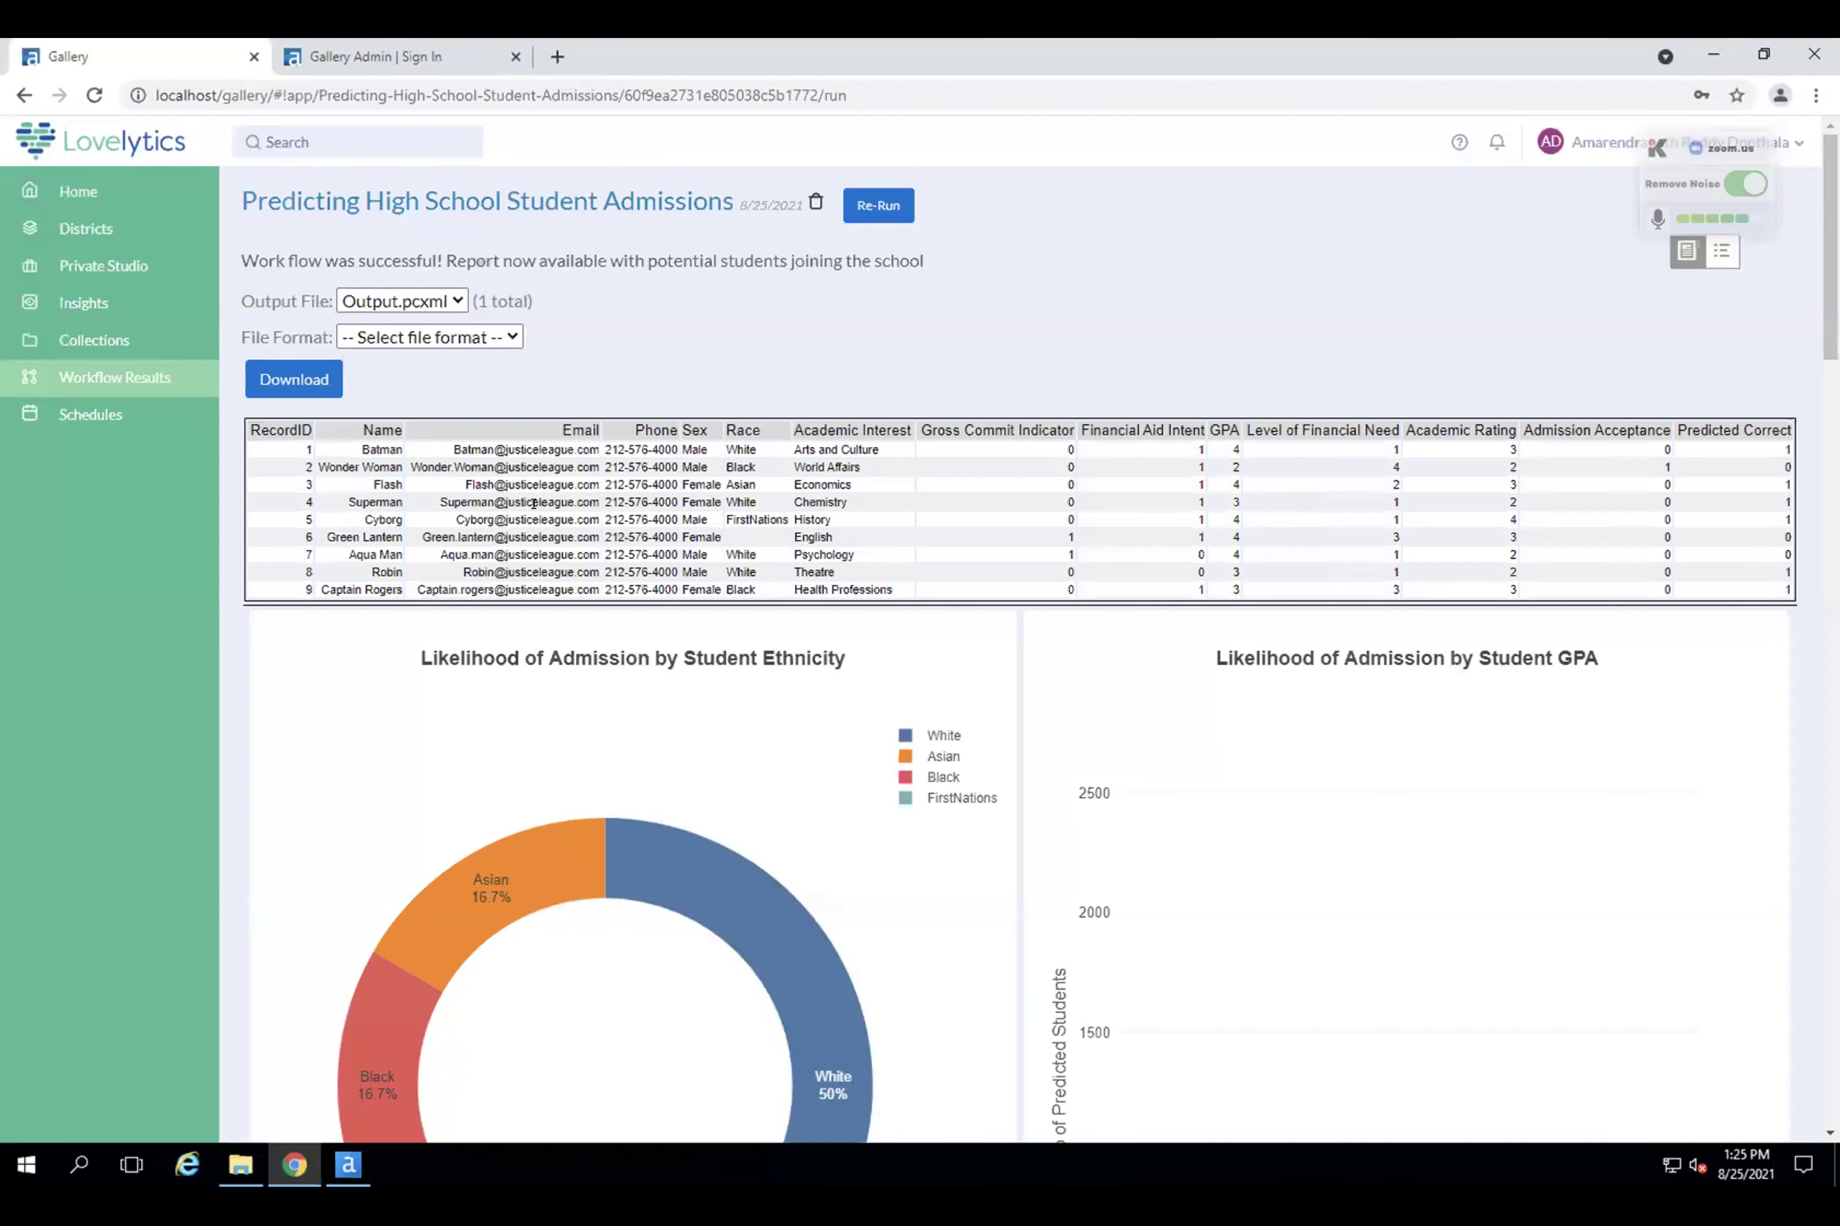
# Sign in to Gallery Admin with the prefilled credentials and reach its Diagnostics overview through the gallery's home page.
pyautogui.click(309, 54)
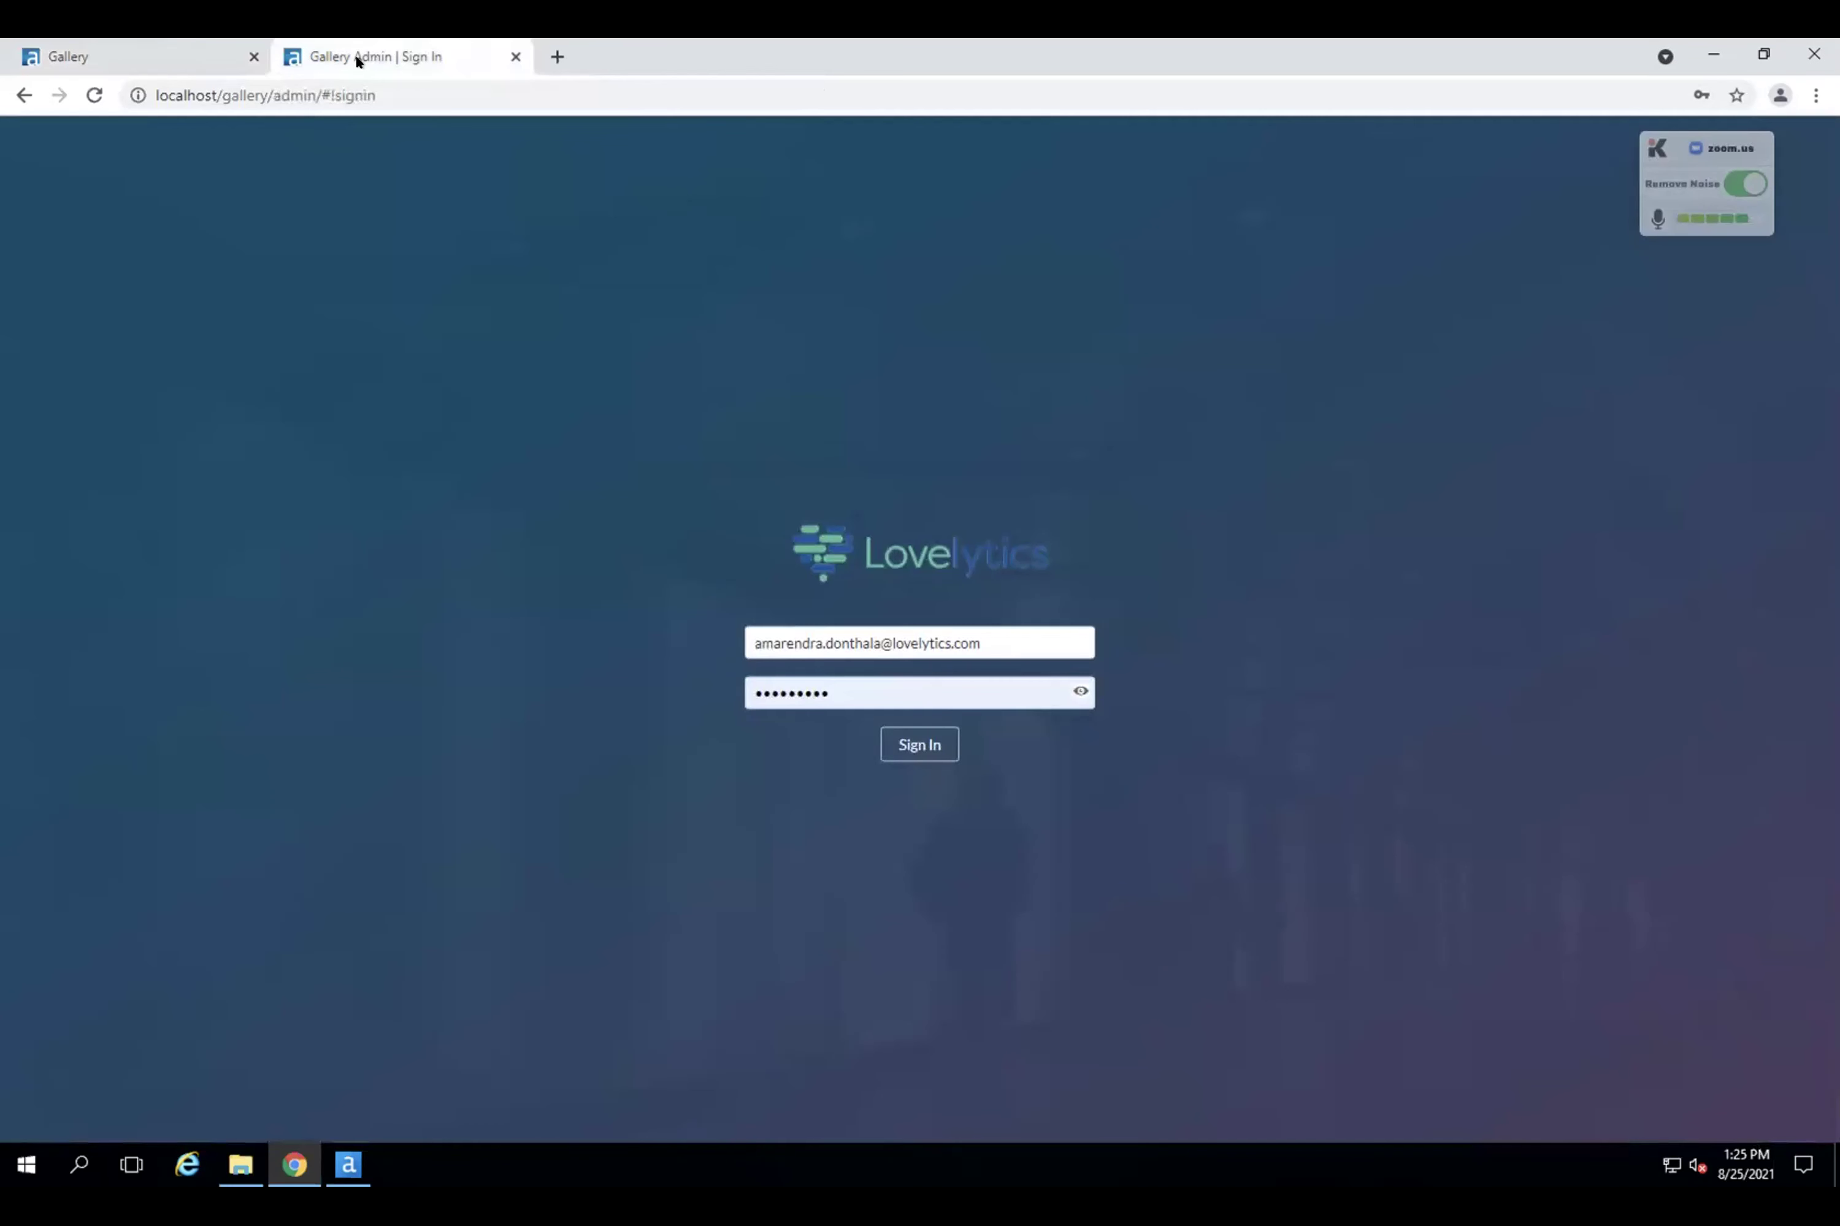
pyautogui.click(904, 745)
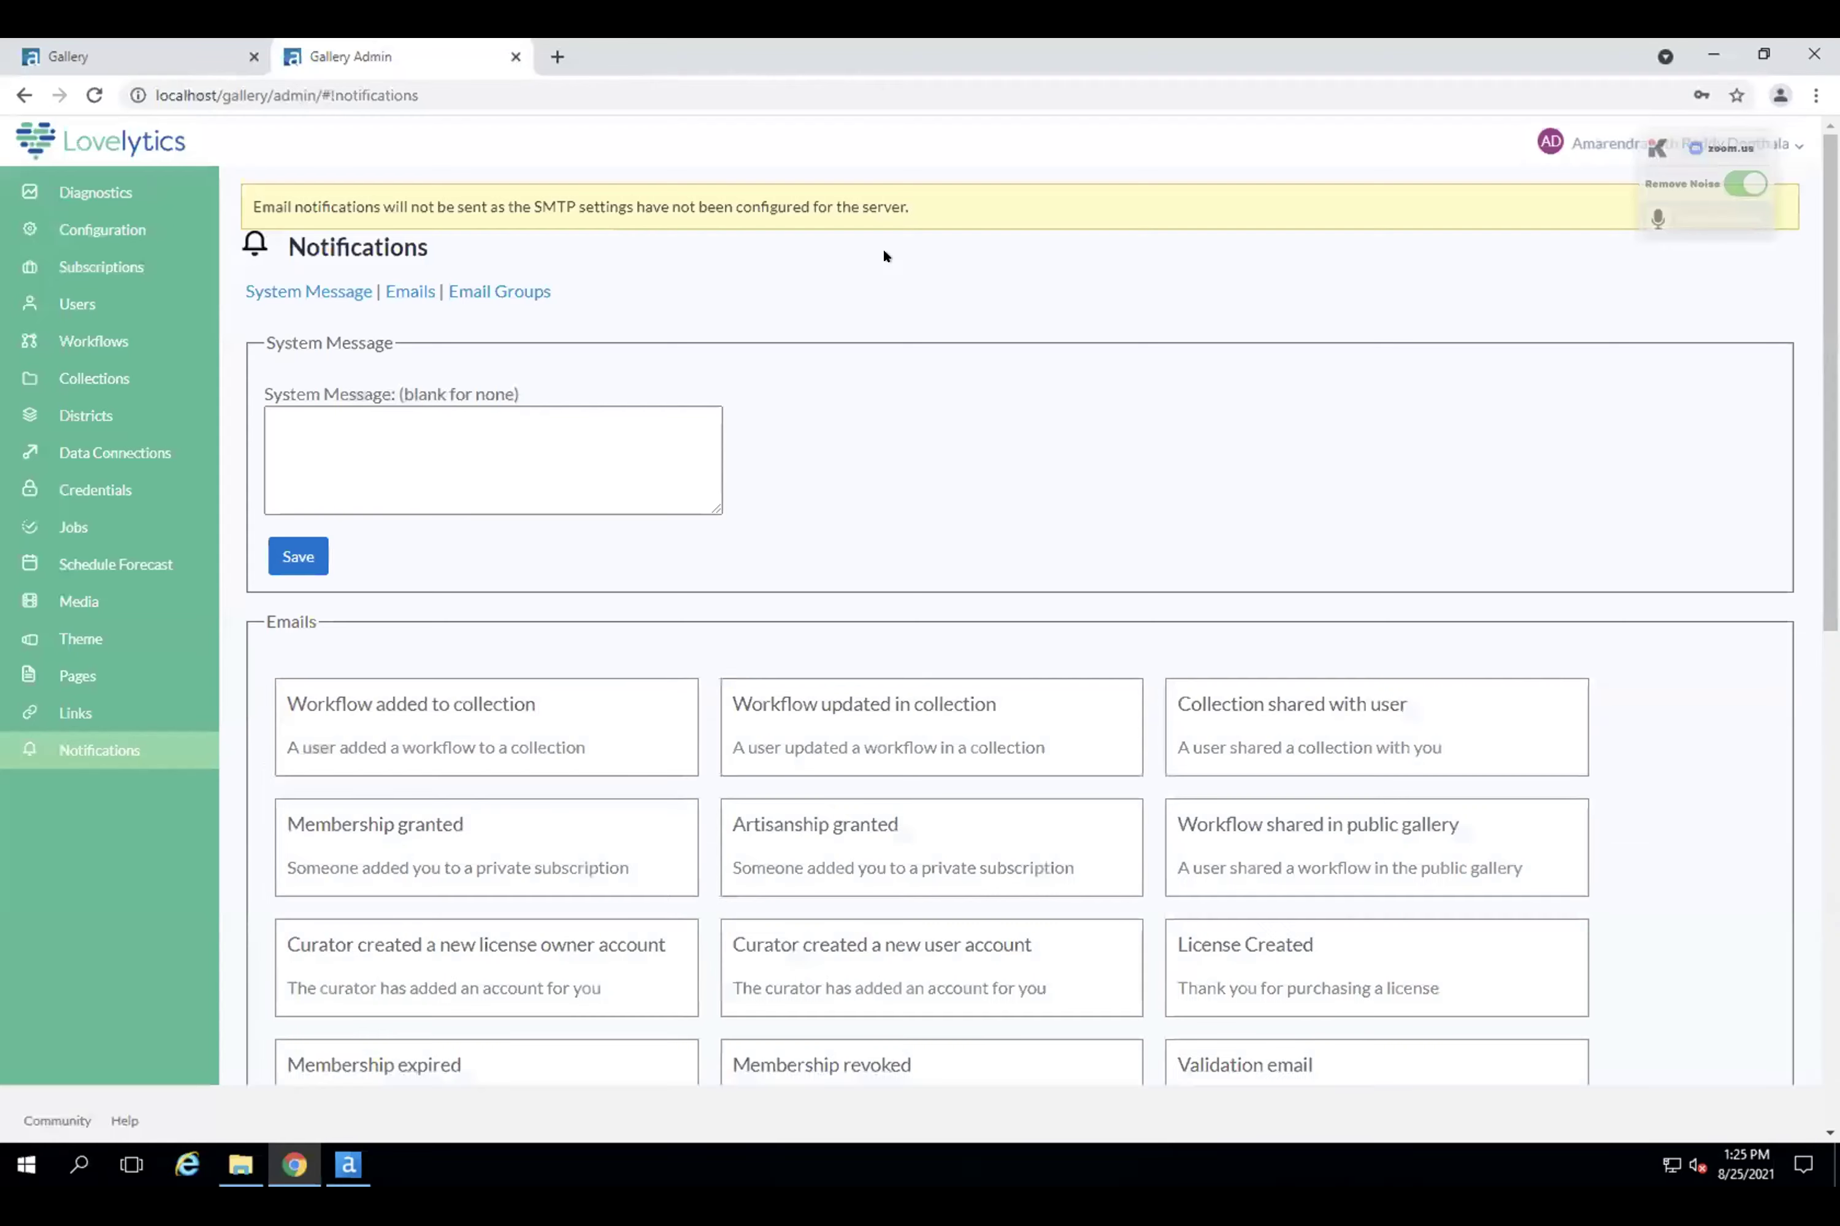
pyautogui.click(105, 141)
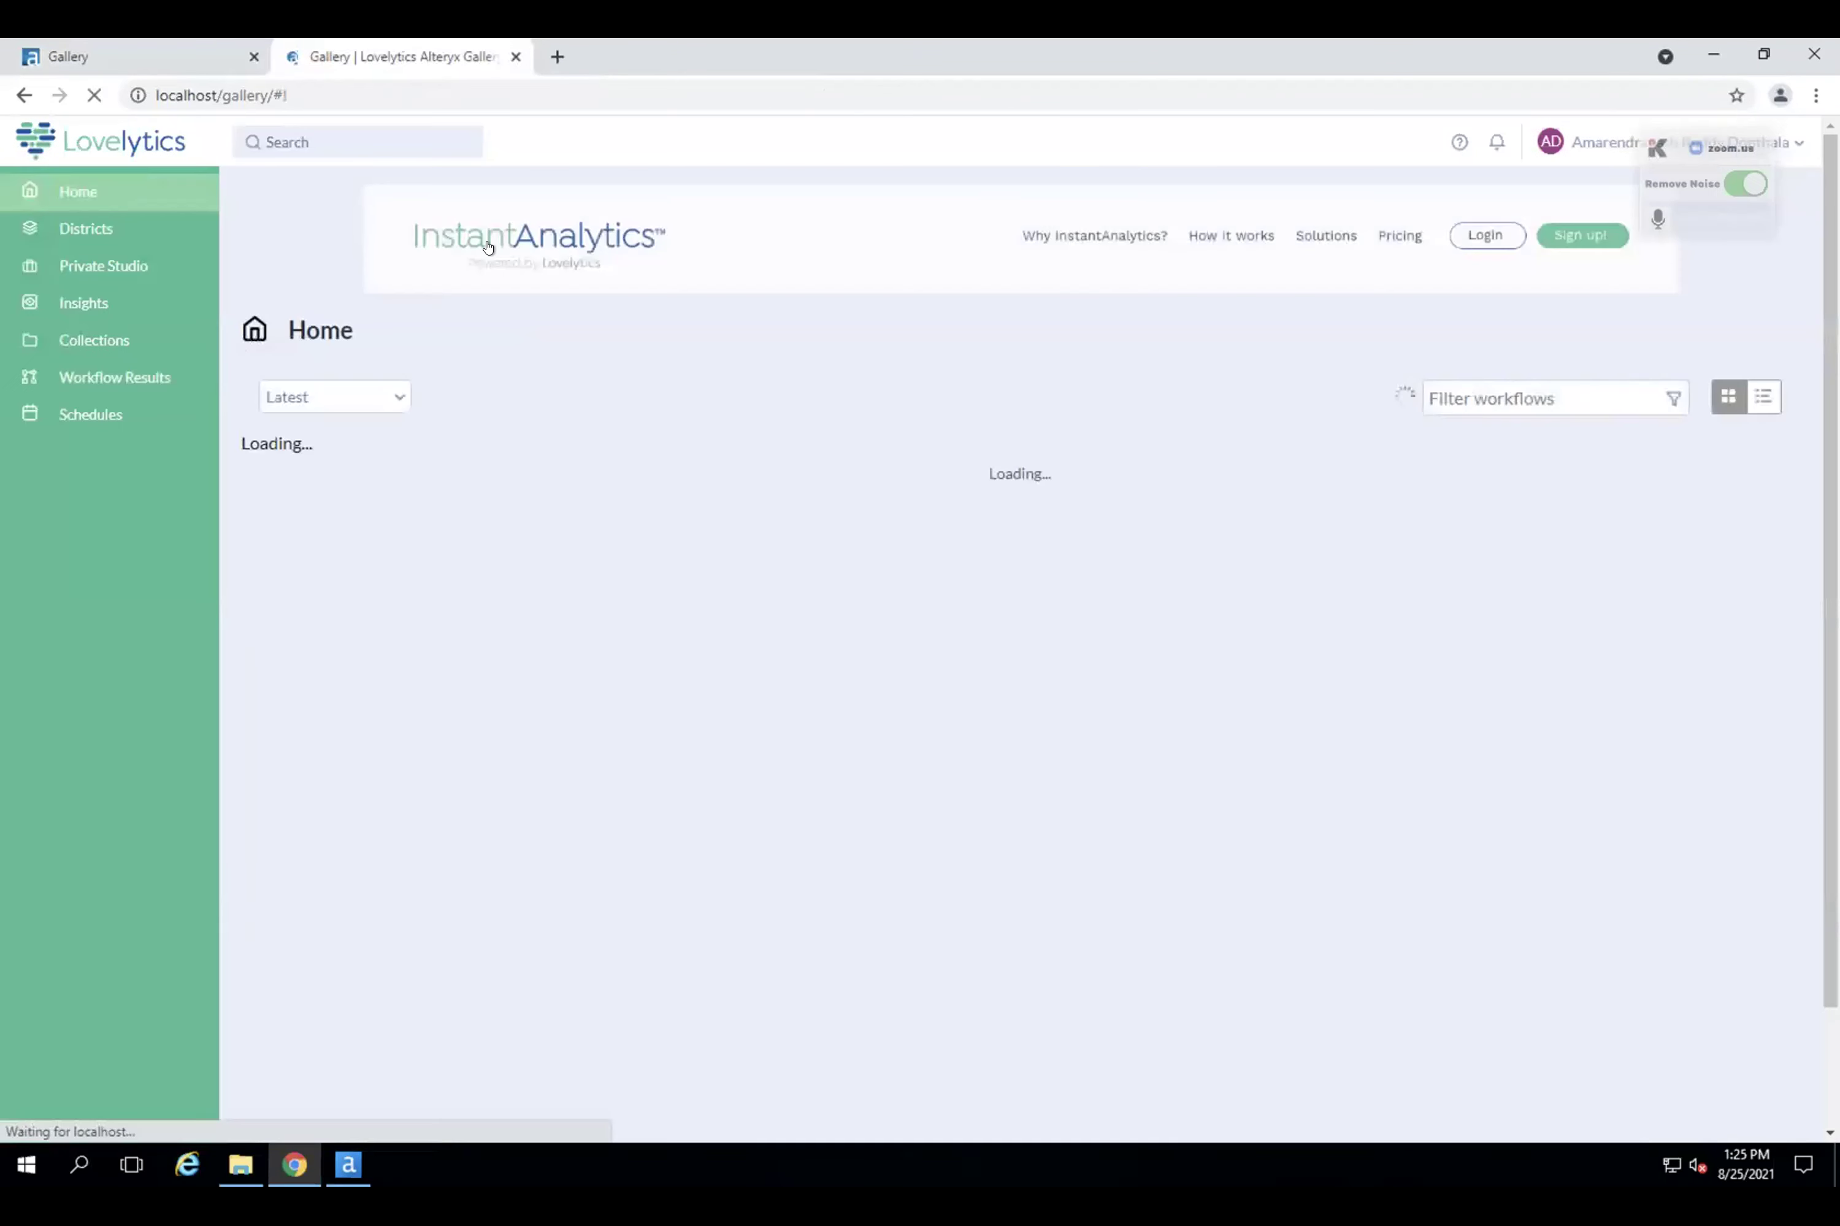
pyautogui.click(1595, 144)
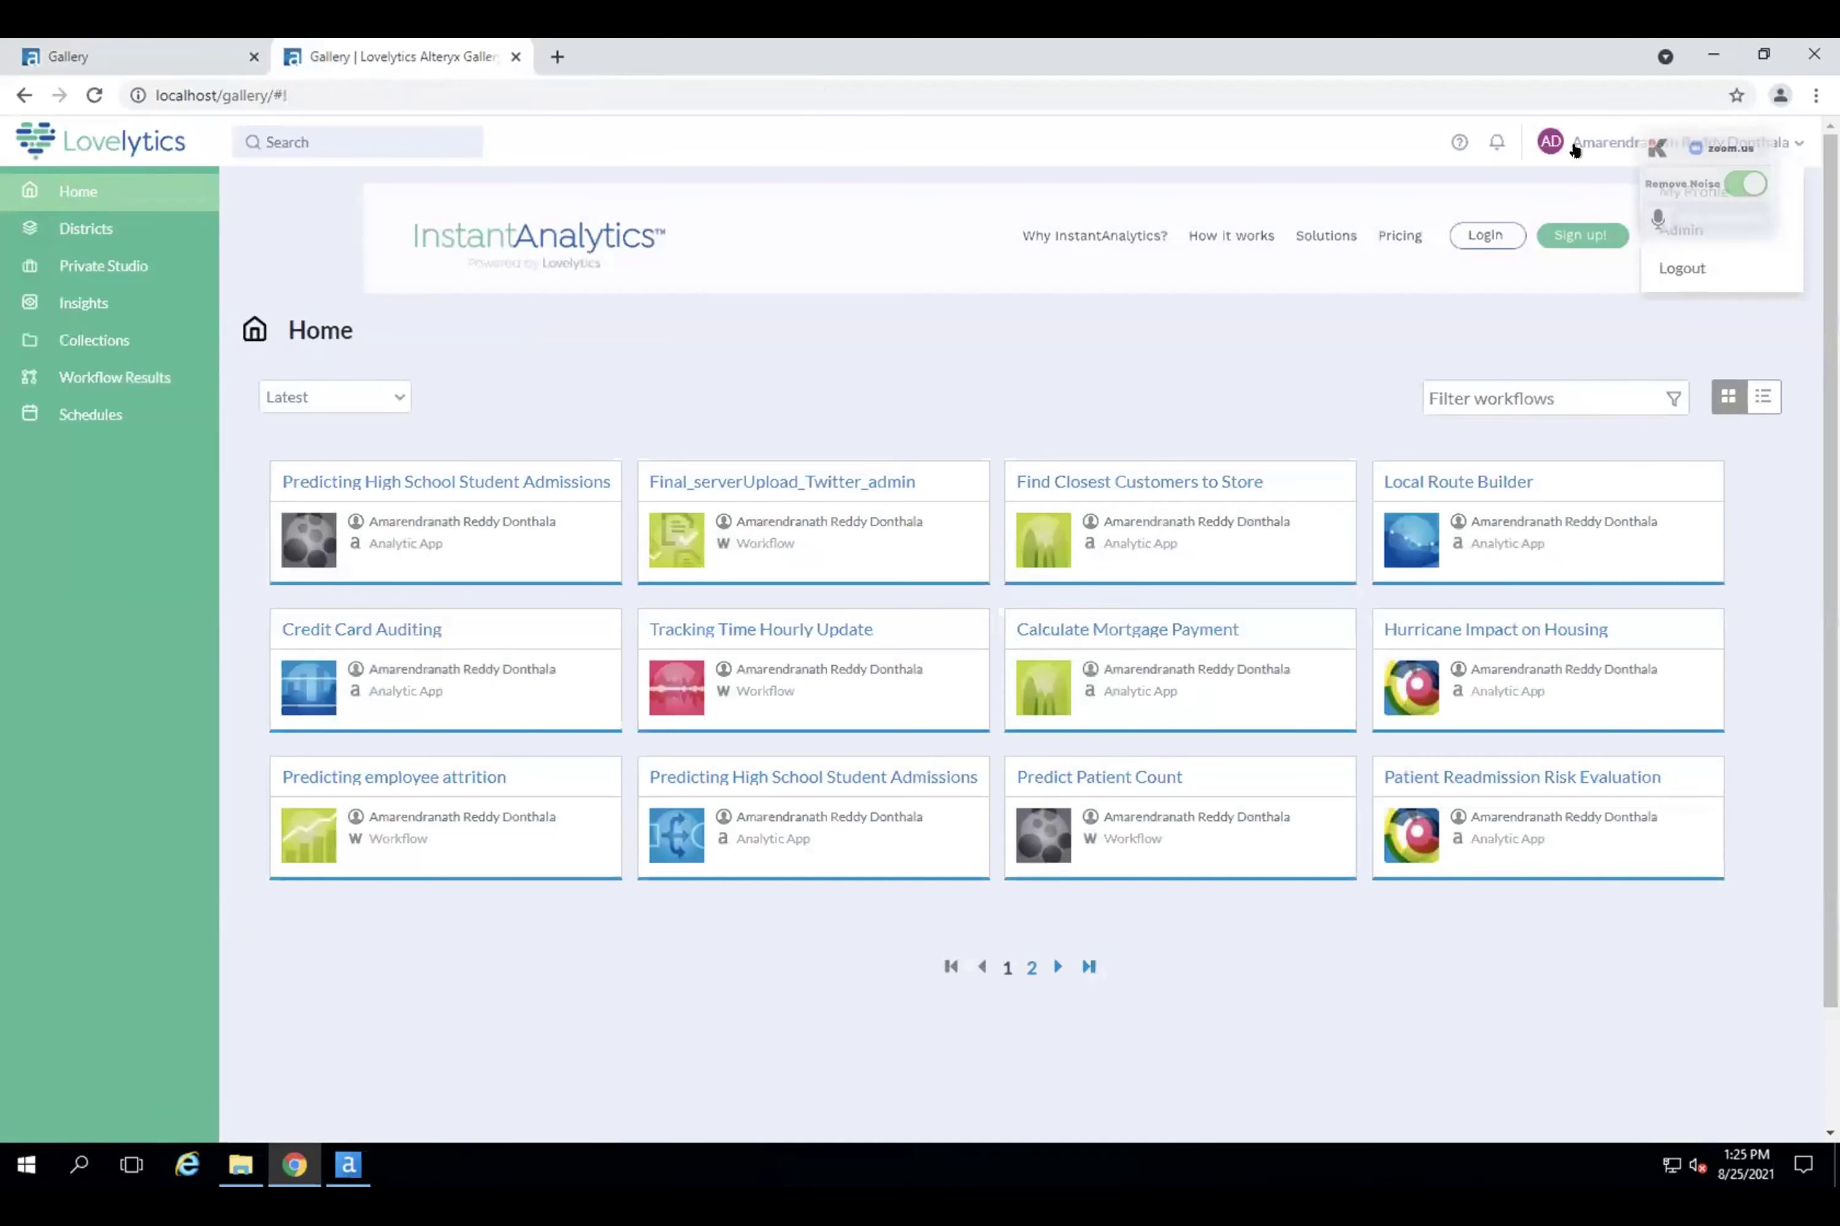
pyautogui.click(1682, 231)
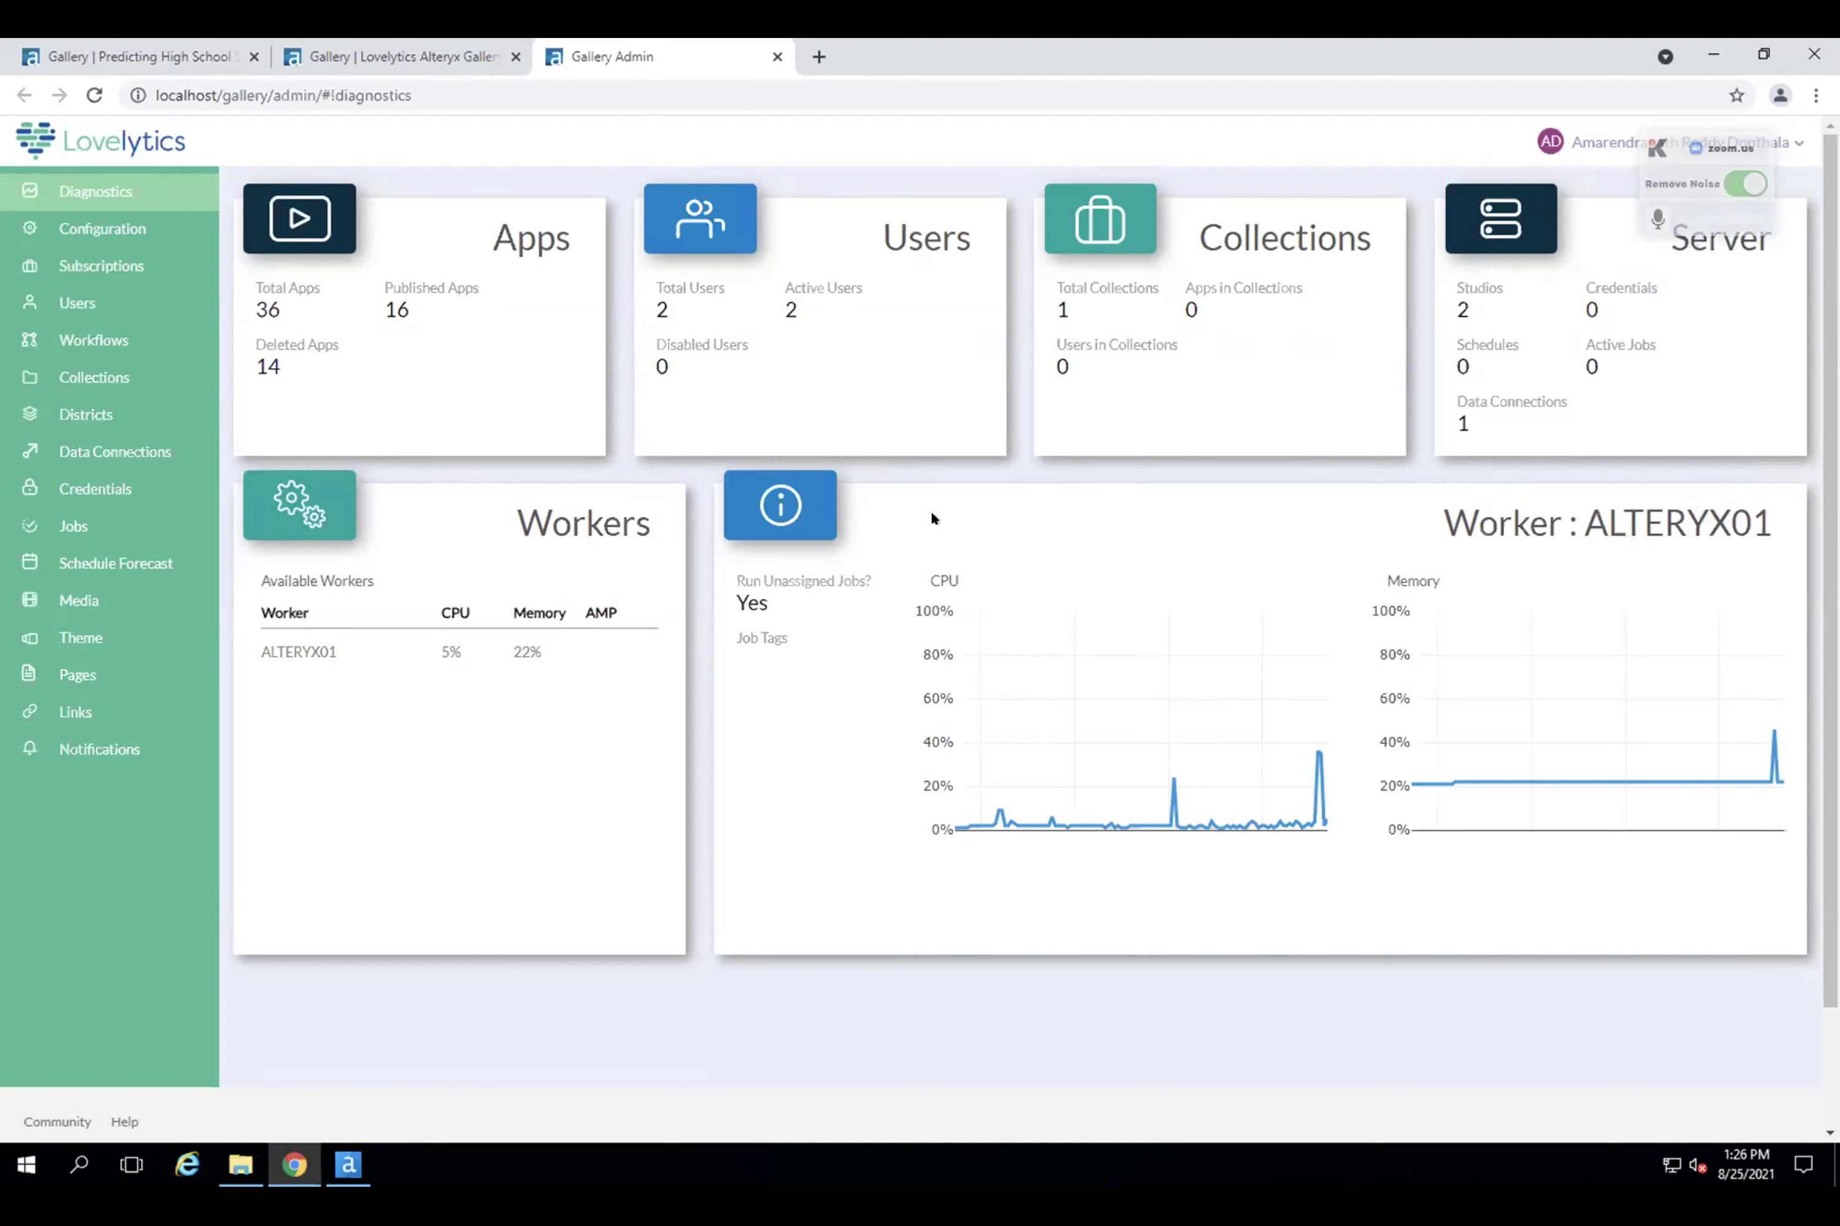
# Review the user, workflow and gallery settings on the admin site's Gallery Configuration page.
pyautogui.click(115, 224)
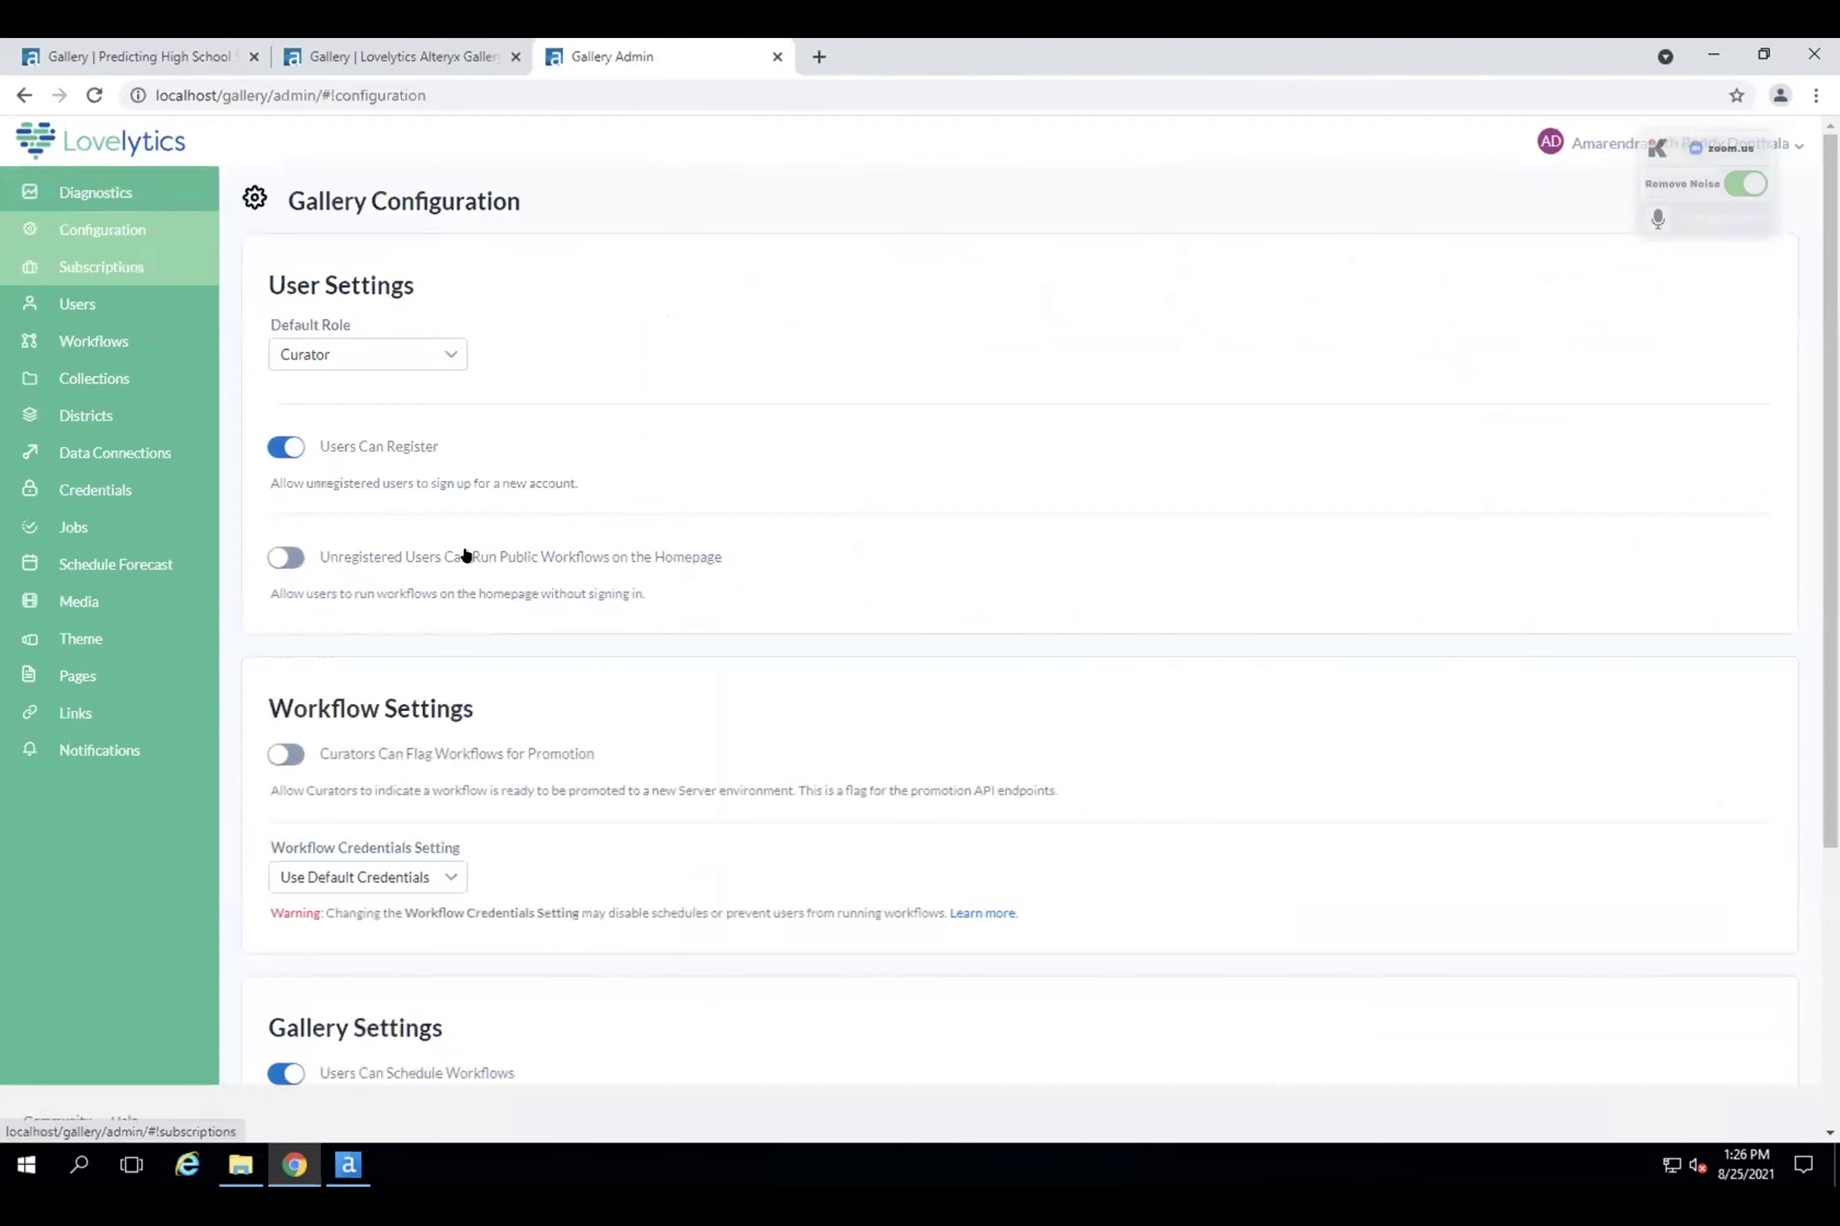
pyautogui.scroll(-3, 465, 554)
pyautogui.scroll(-2, 464, 547)
pyautogui.scroll(5, 463, 546)
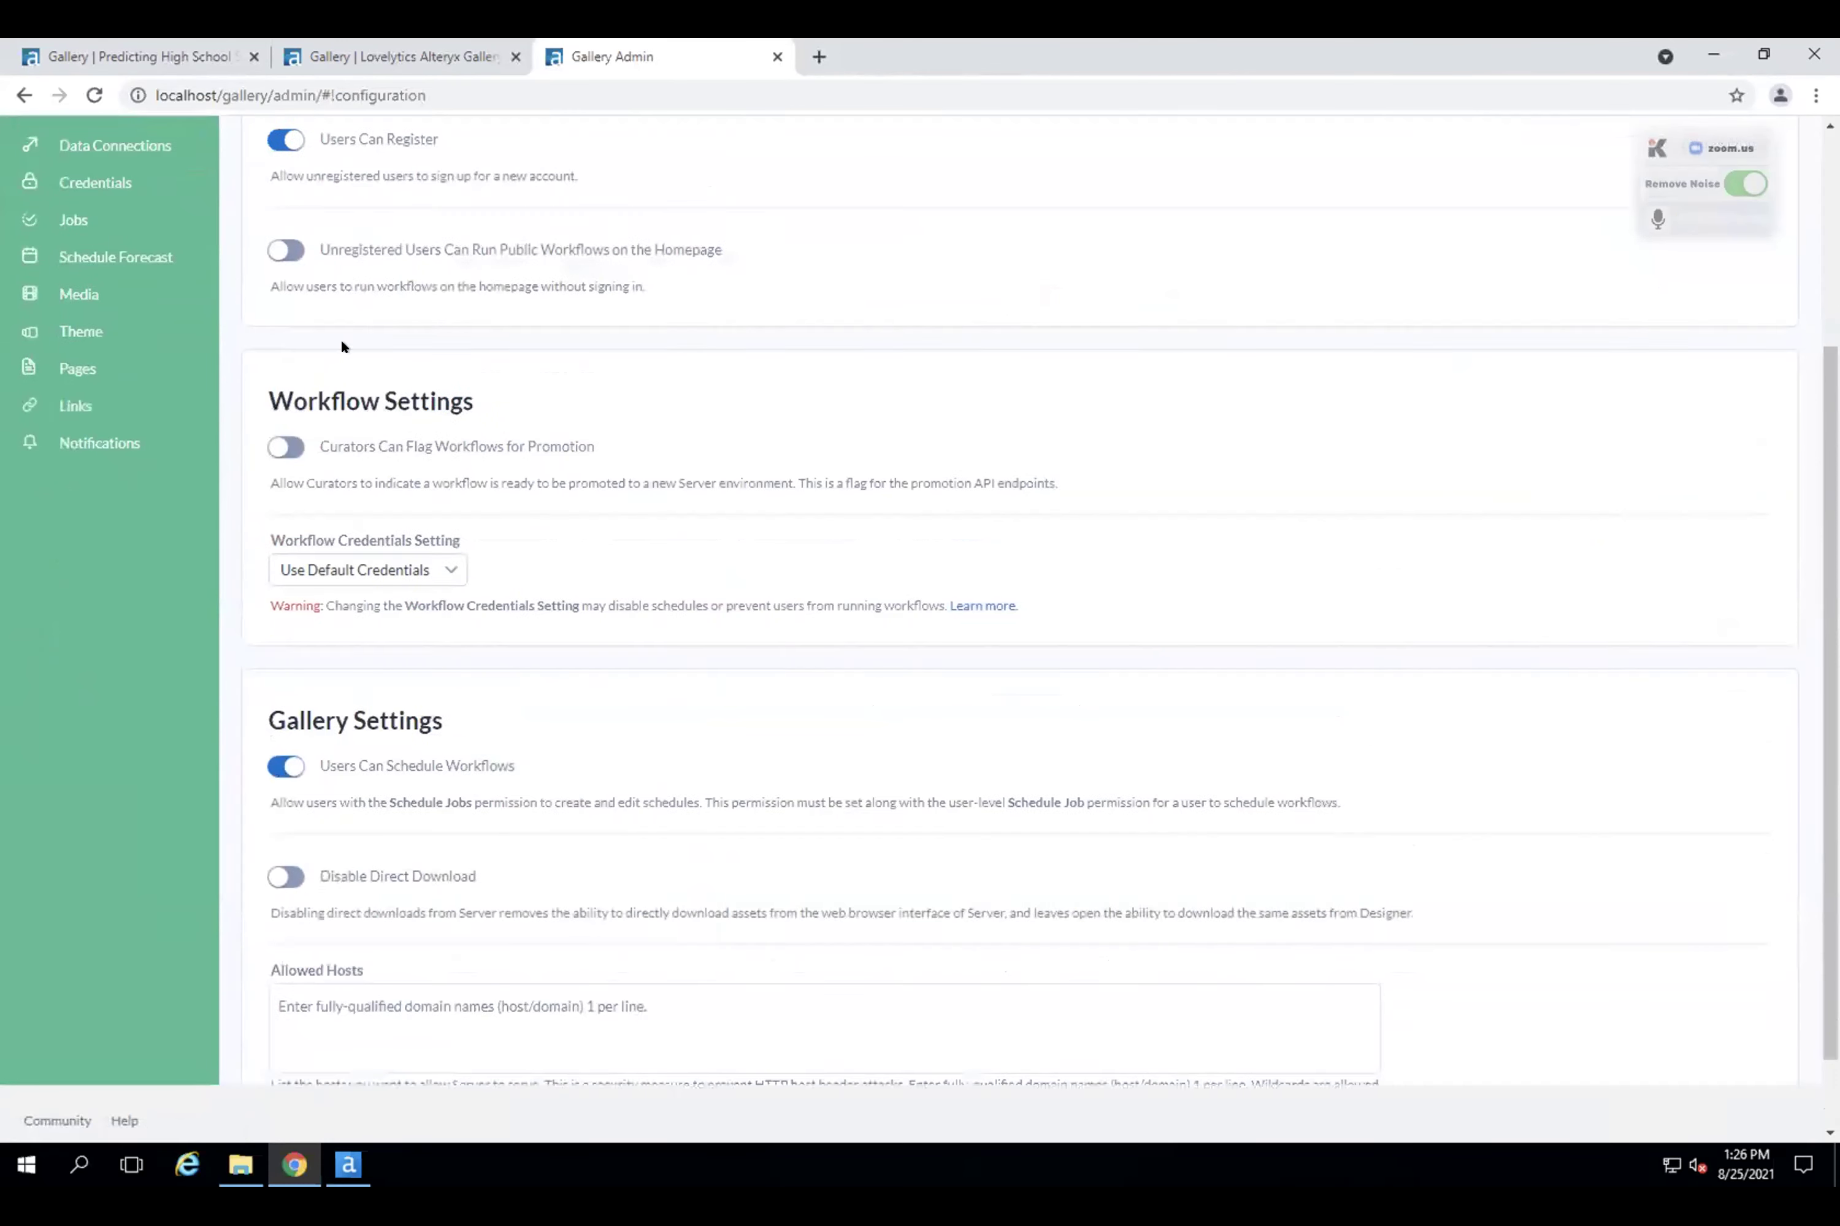
# Review the Subscriptions page and the role options available to the Artisan user in User Management.
pyautogui.click(119, 266)
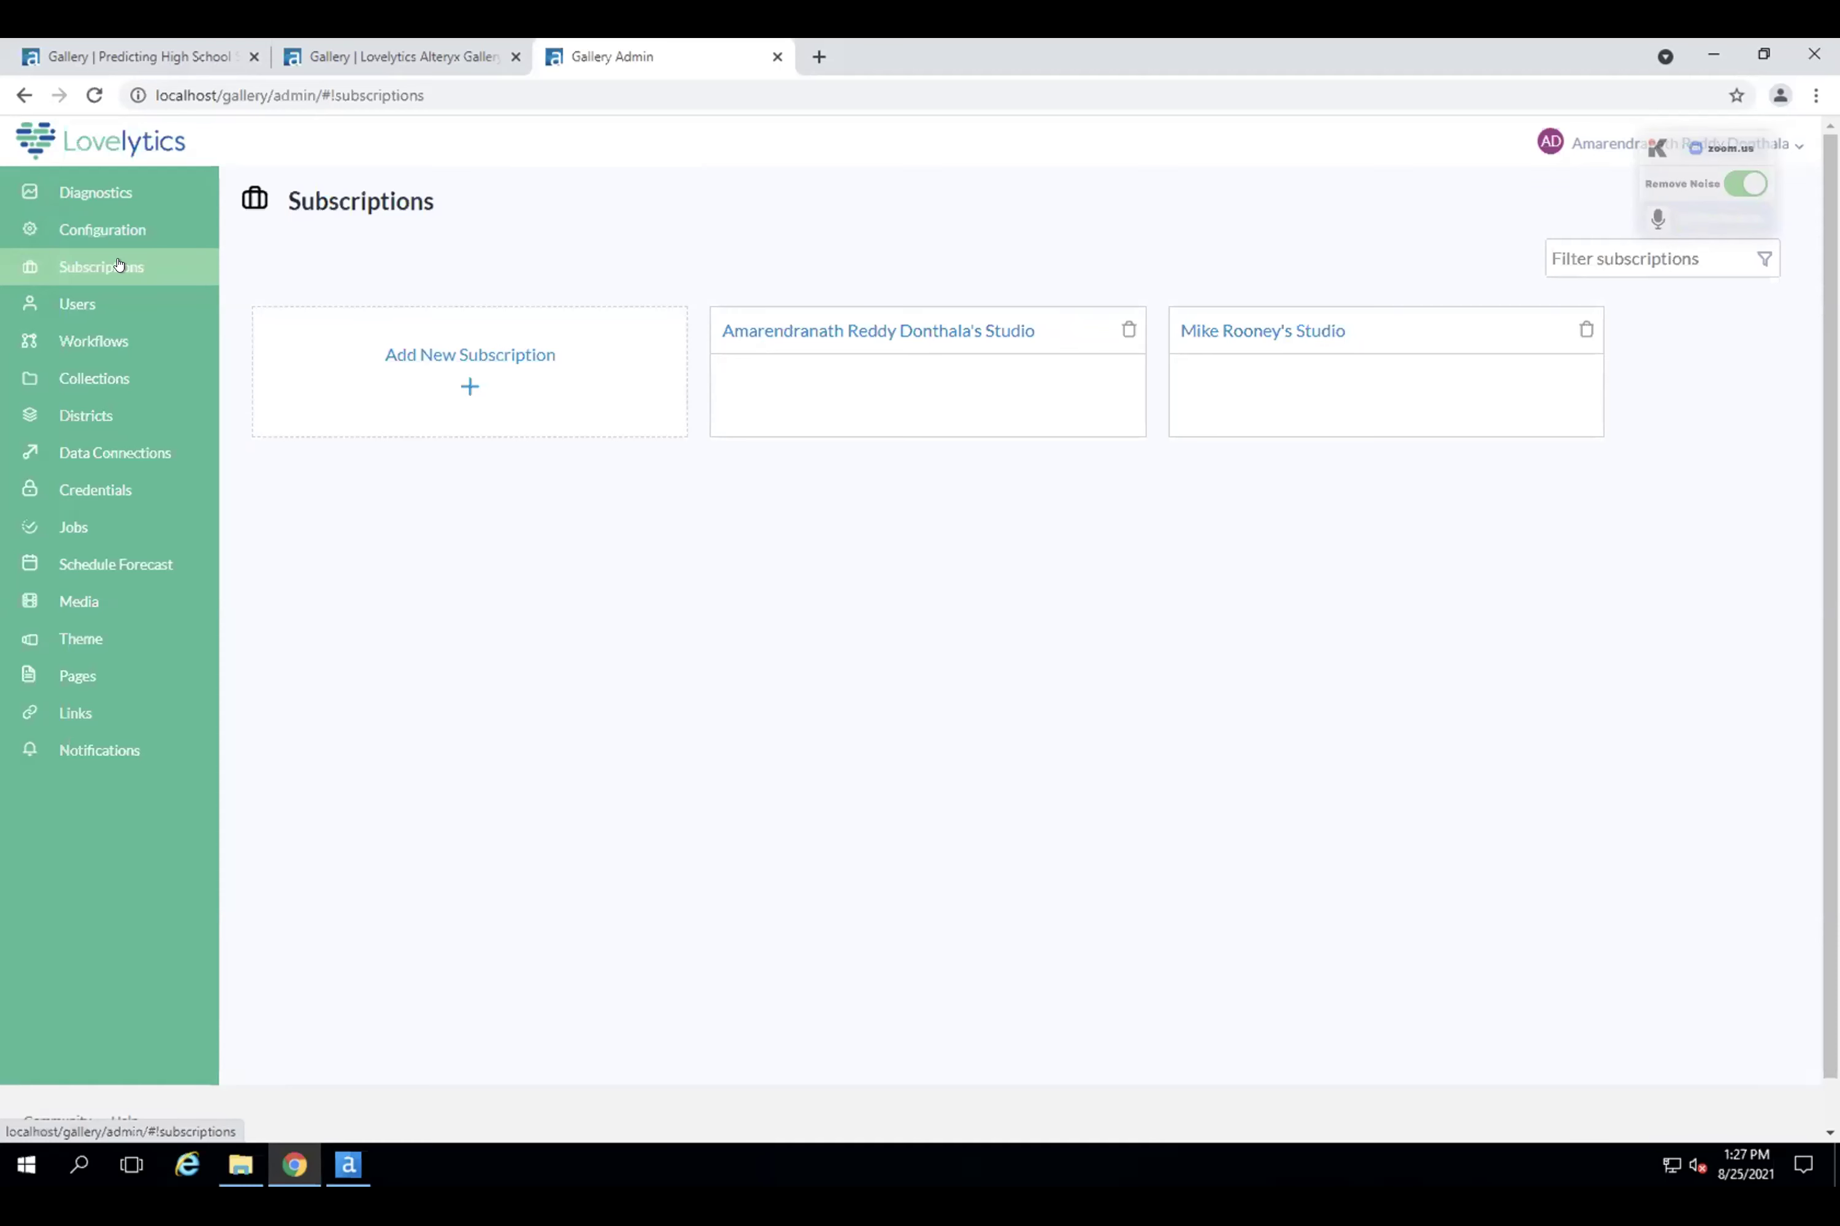
pyautogui.click(65, 308)
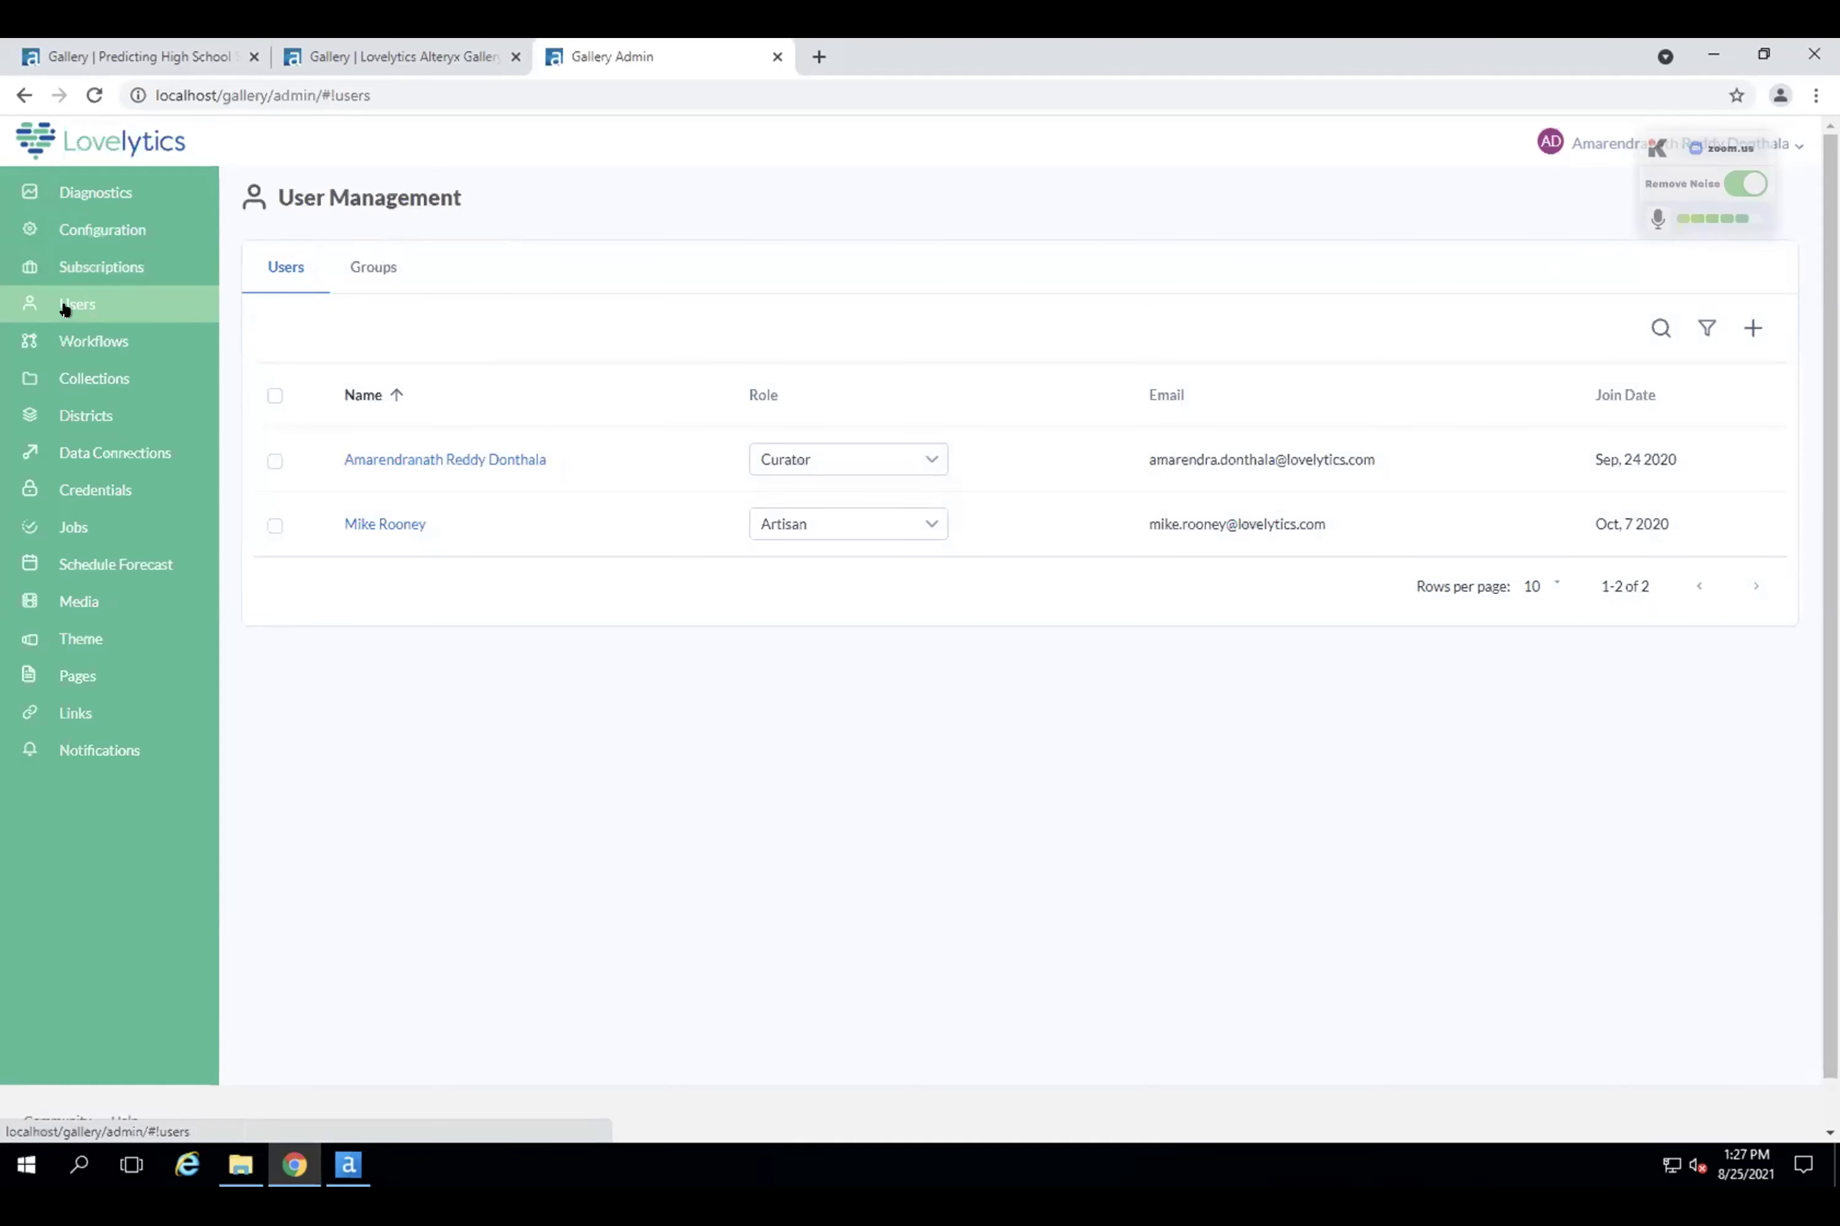
pyautogui.click(797, 523)
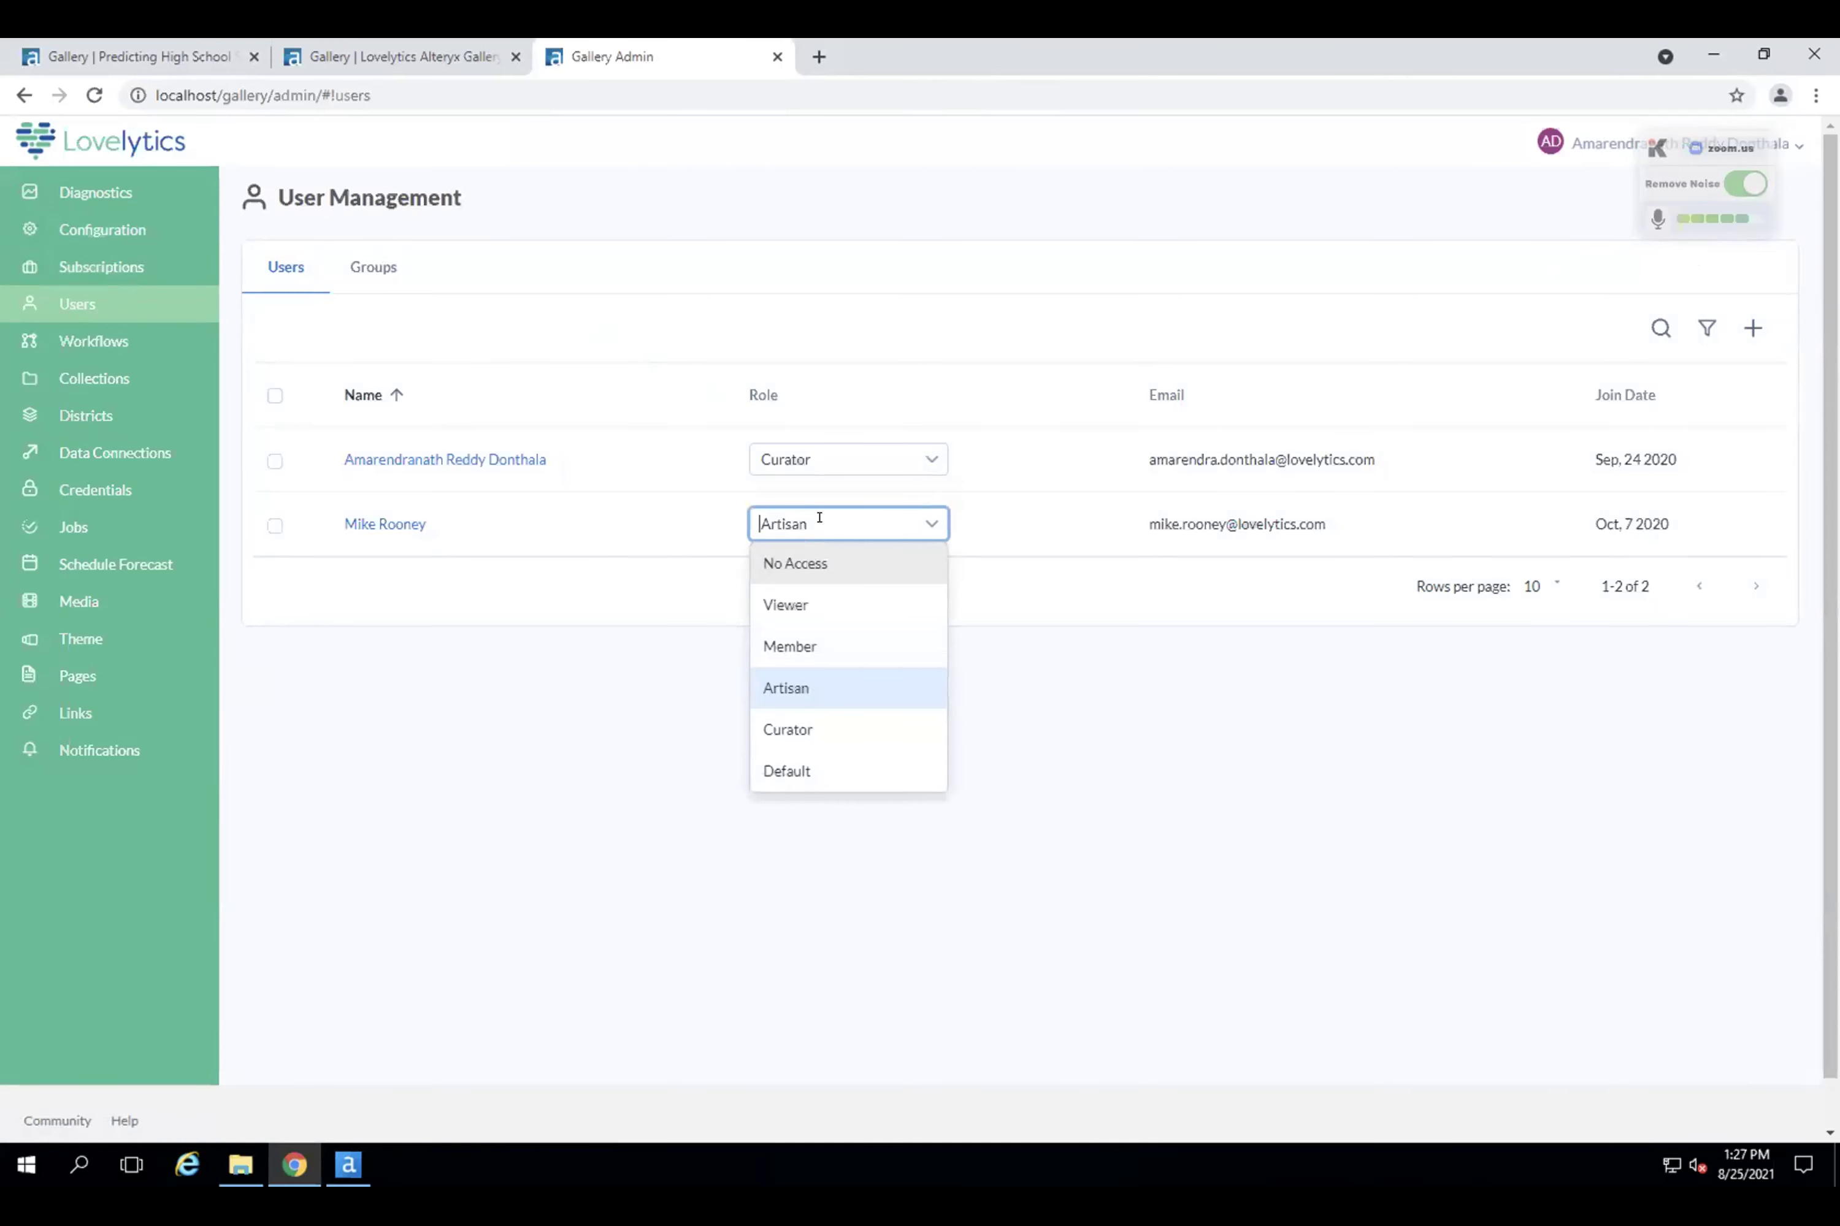
pyautogui.click(779, 383)
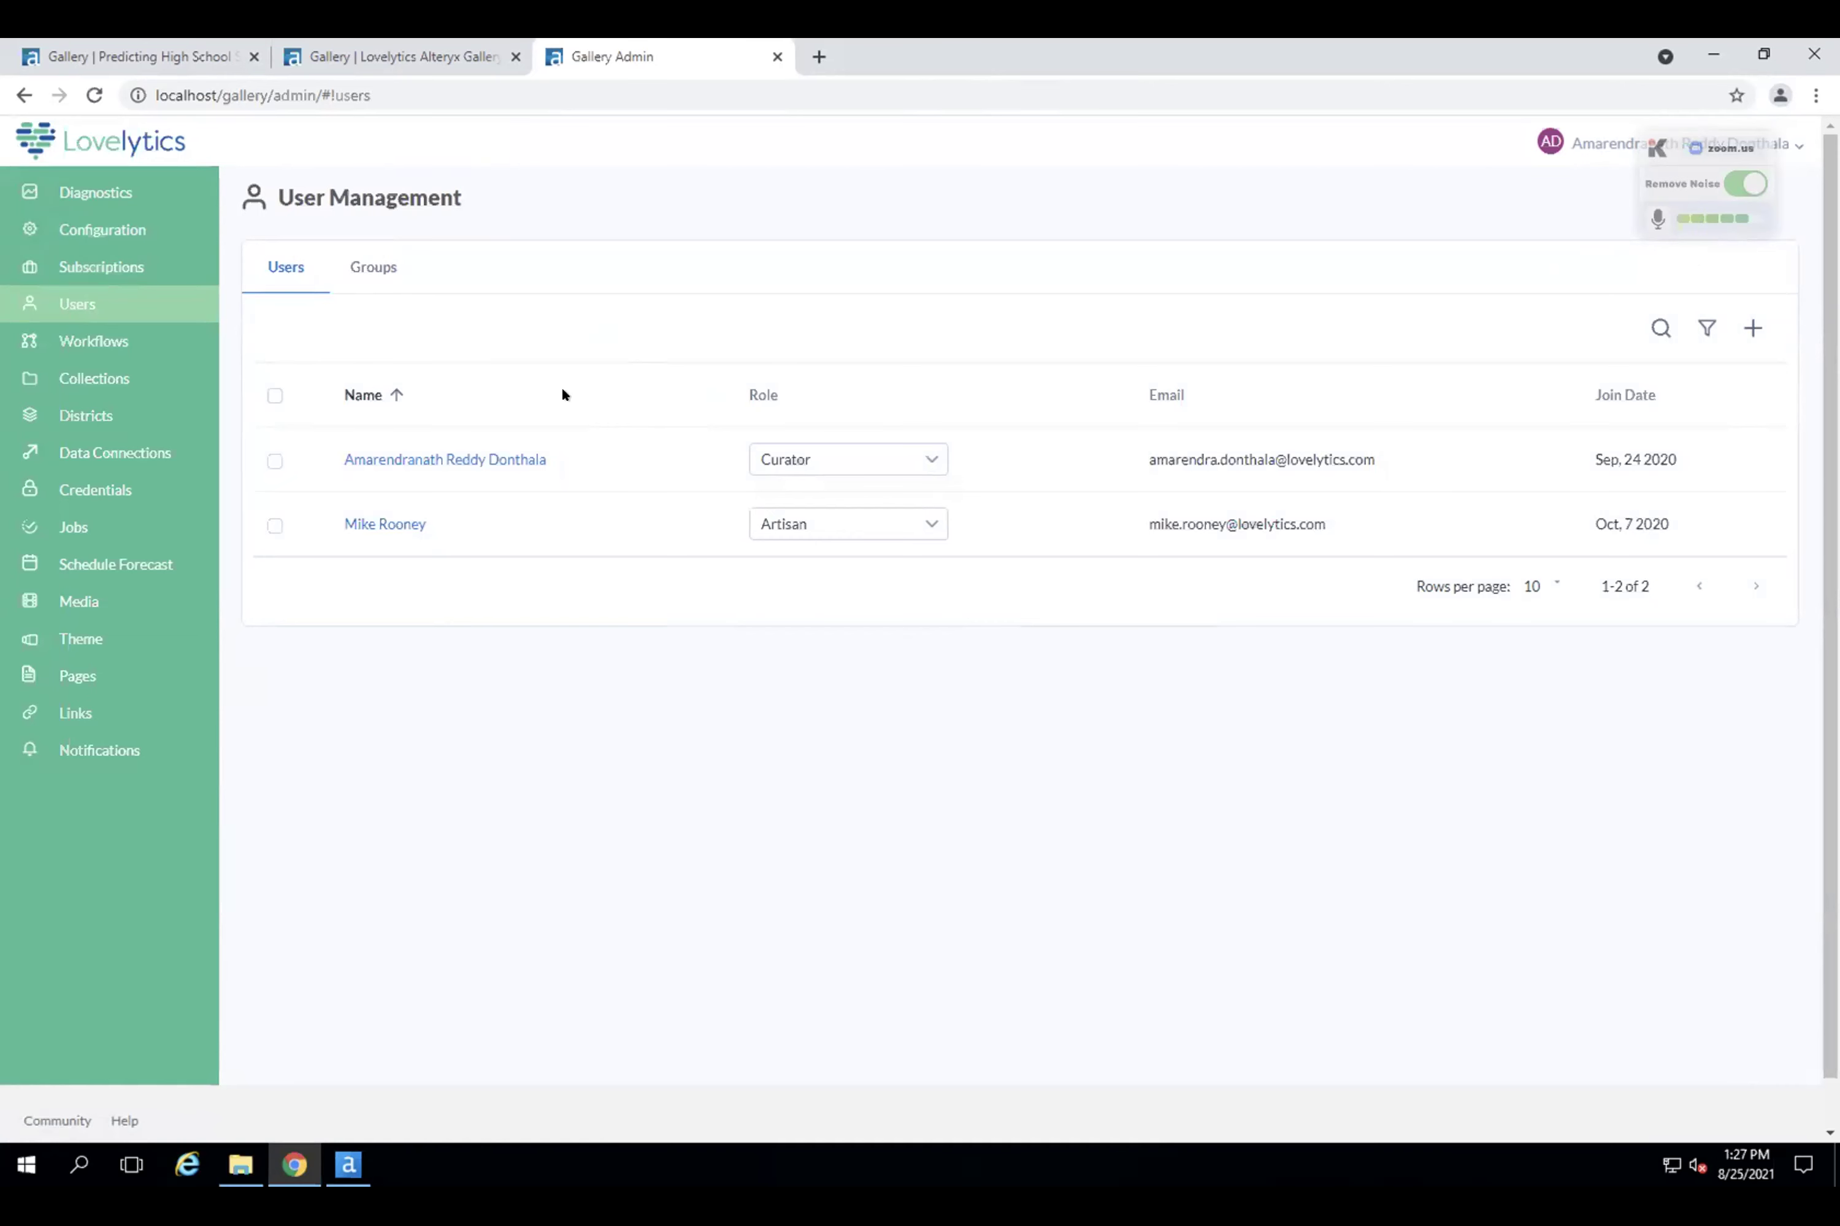
# Review the published workflows and the tag list on the admin site's Workflows page.
pyautogui.click(115, 343)
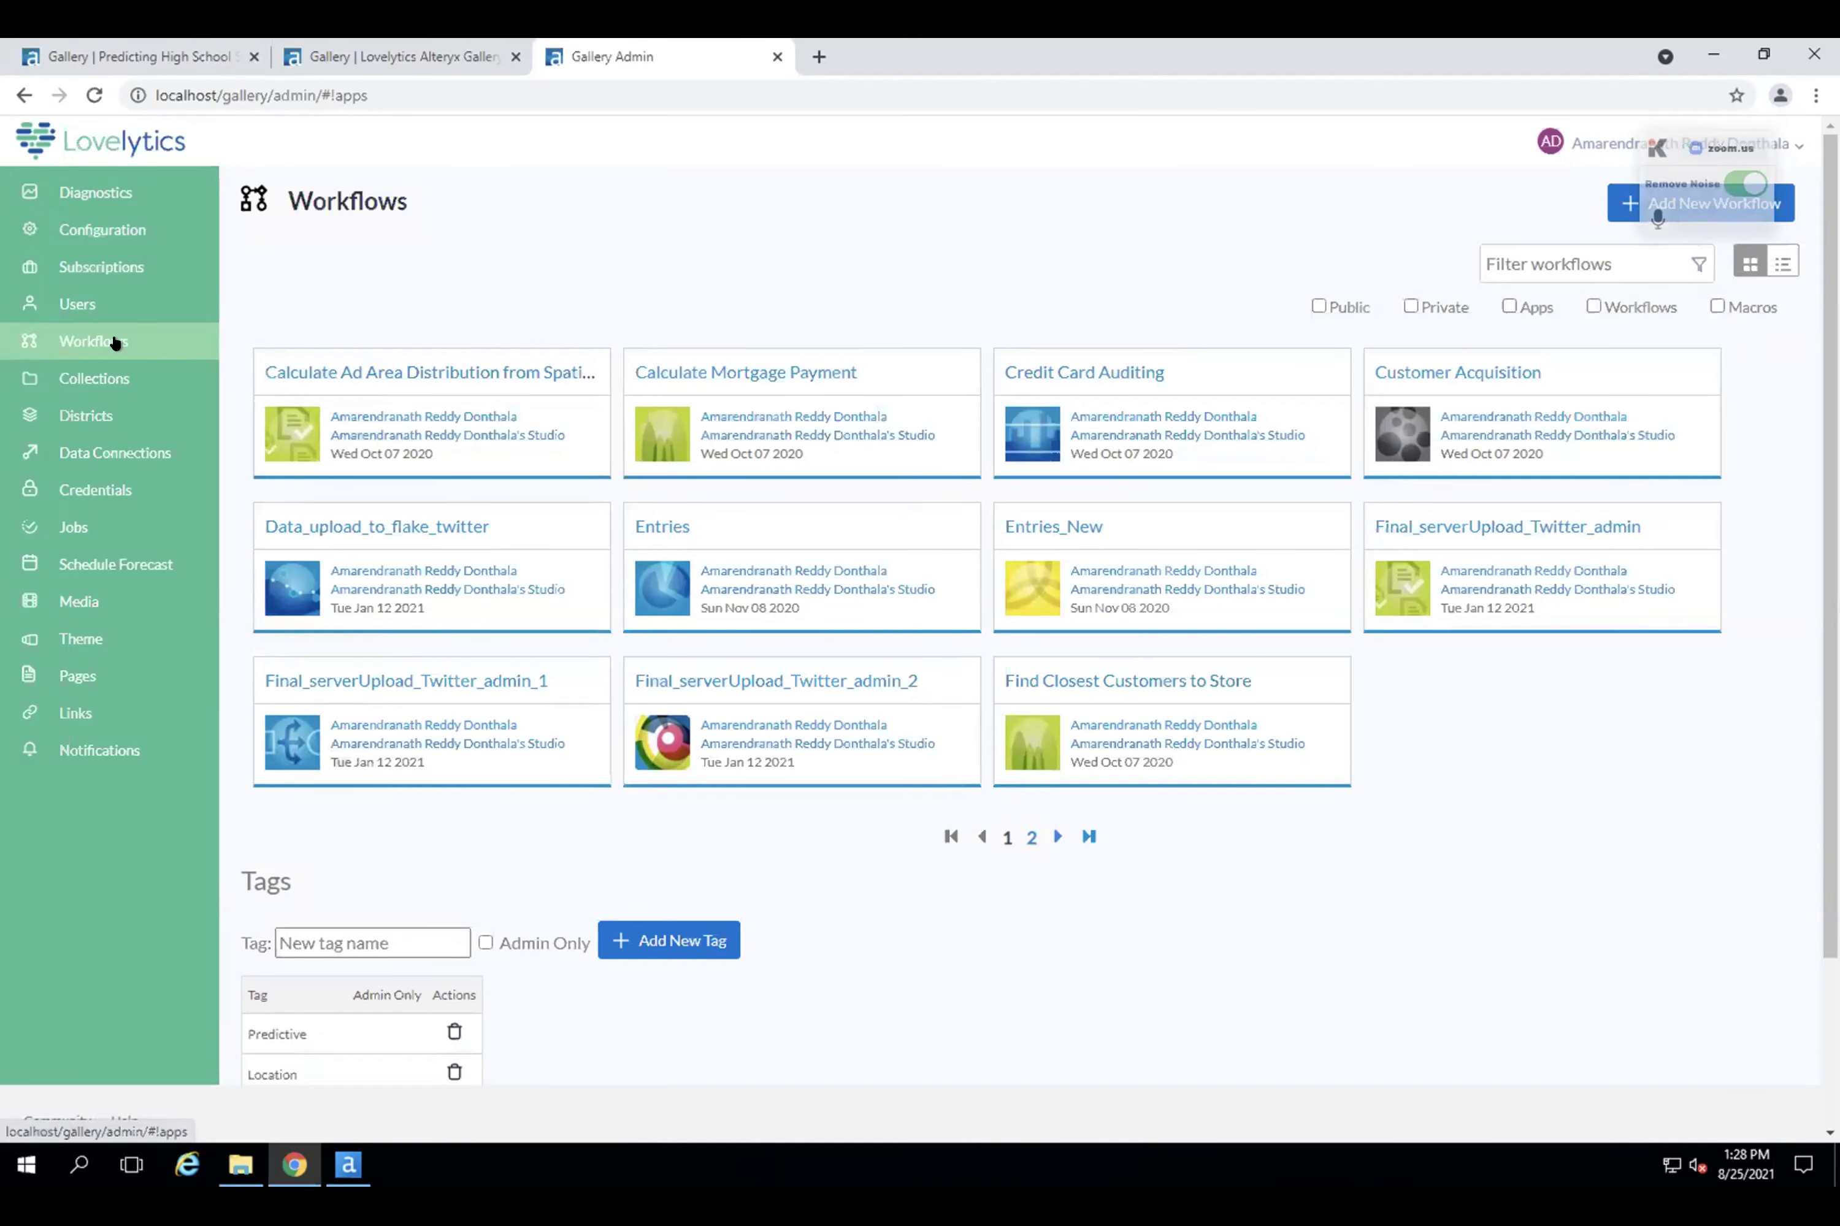
pyautogui.scroll(-1, 115, 342)
pyautogui.scroll(-1, 340, 867)
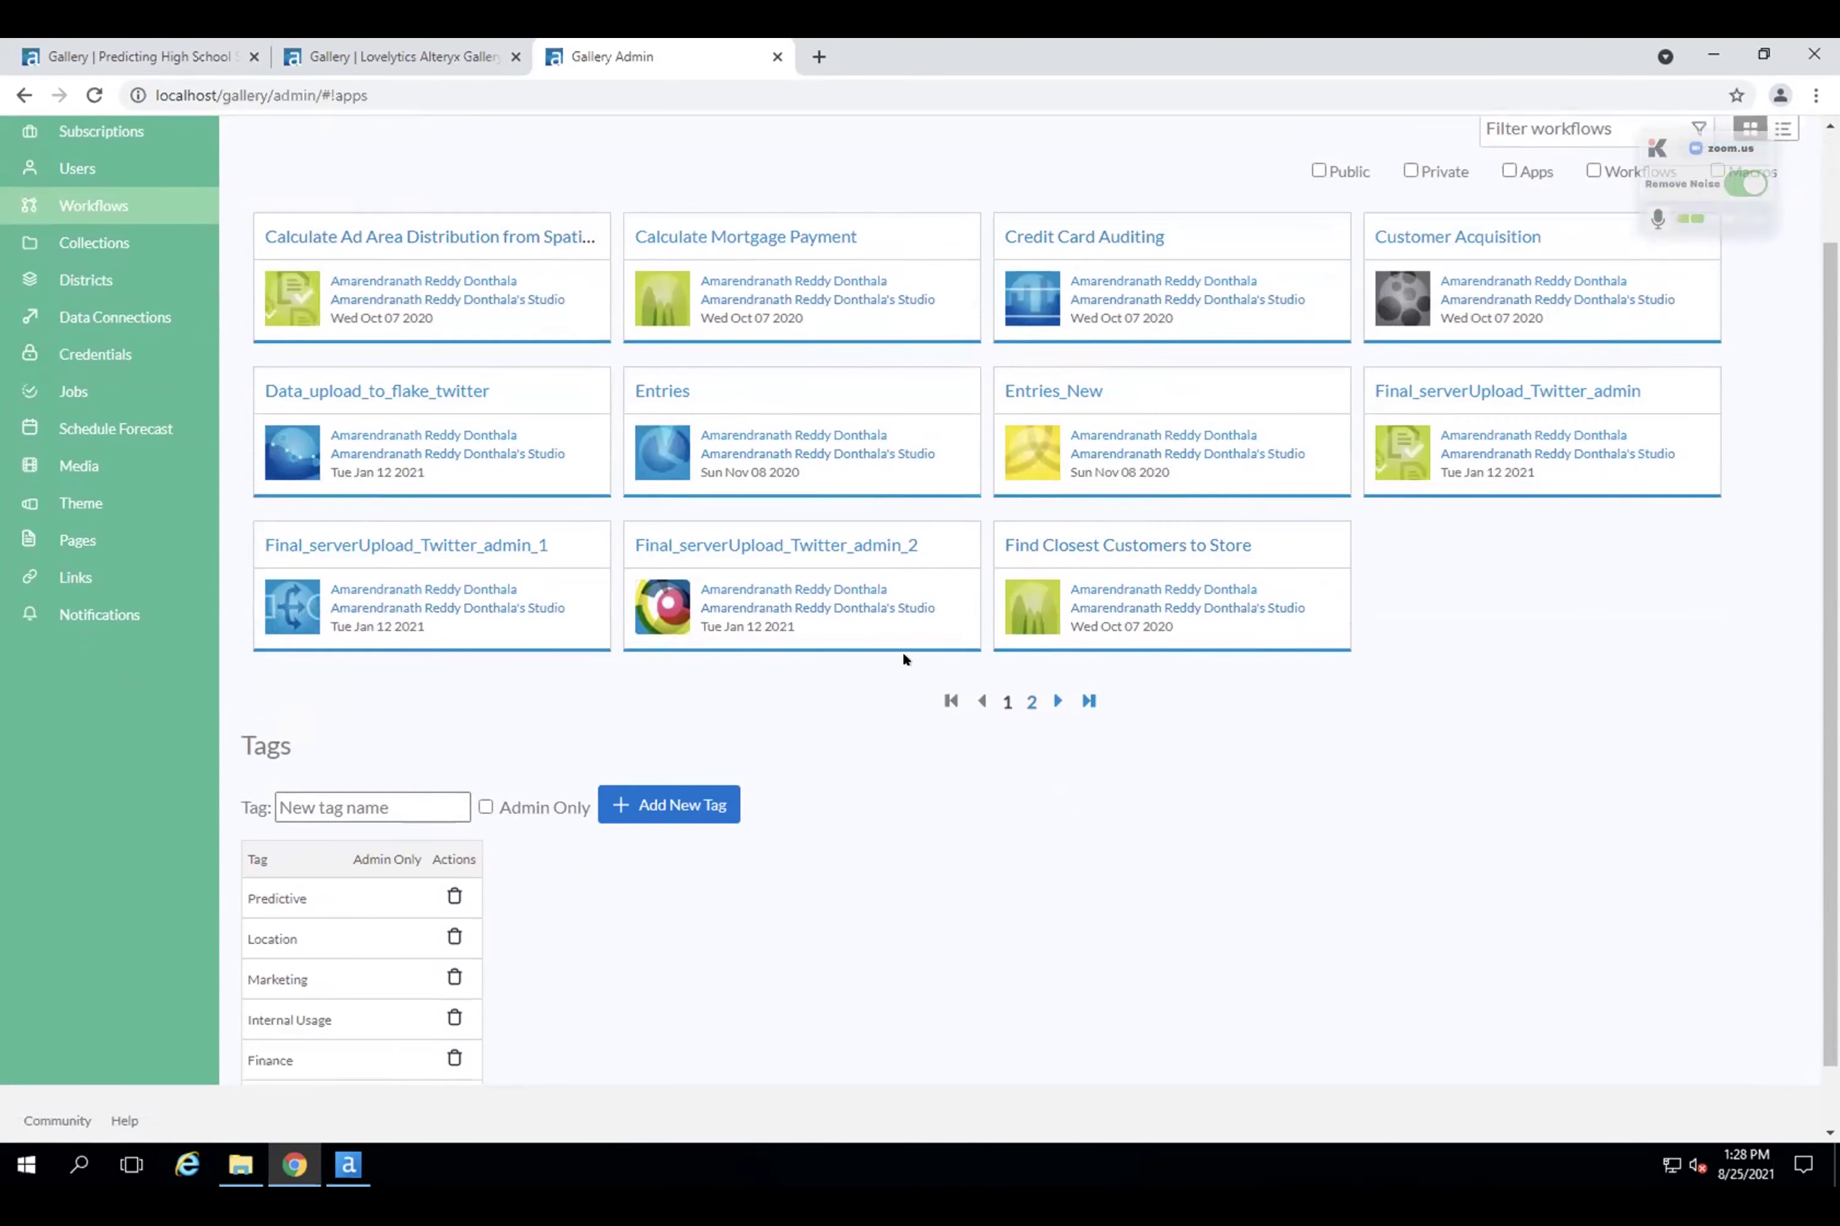
pyautogui.scroll(1, 902, 652)
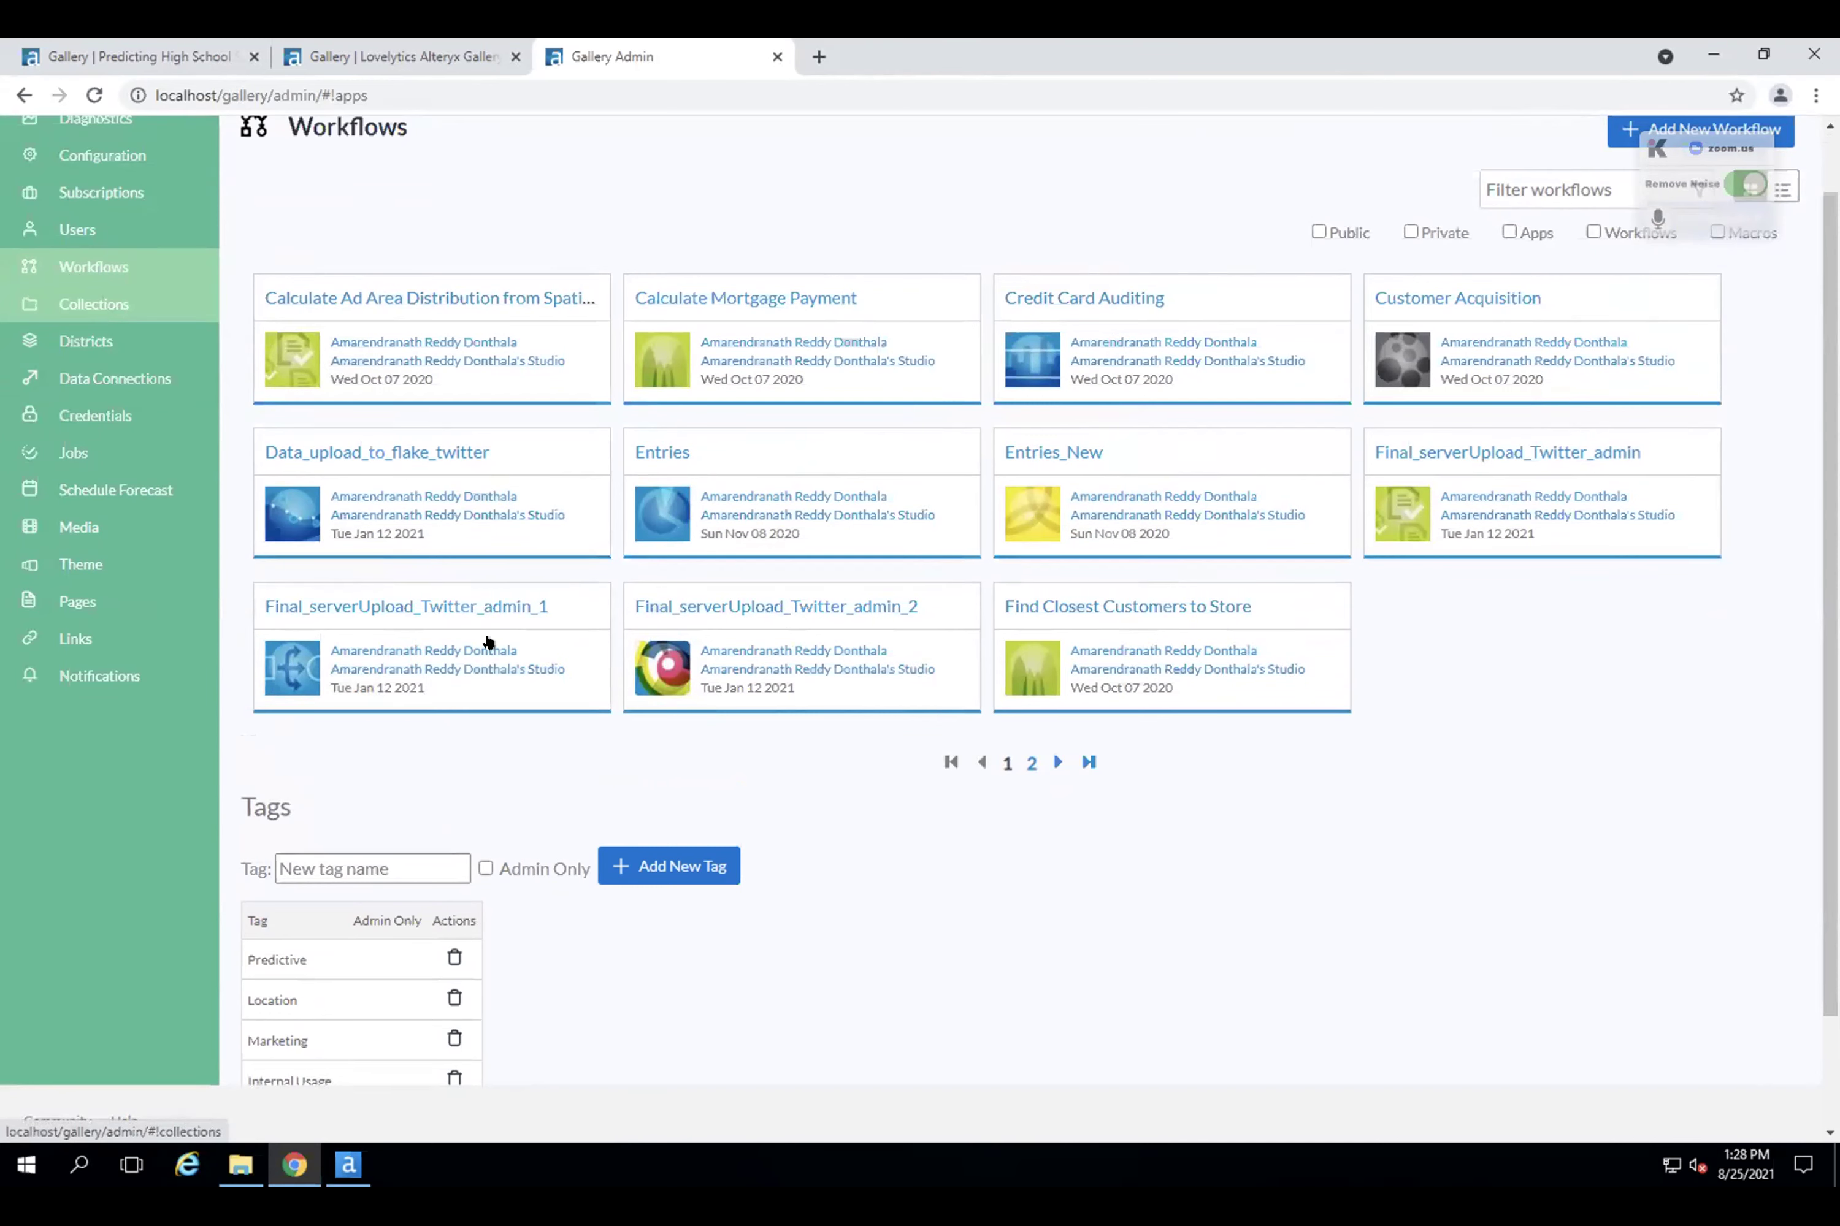
pyautogui.scroll(-1, 493, 634)
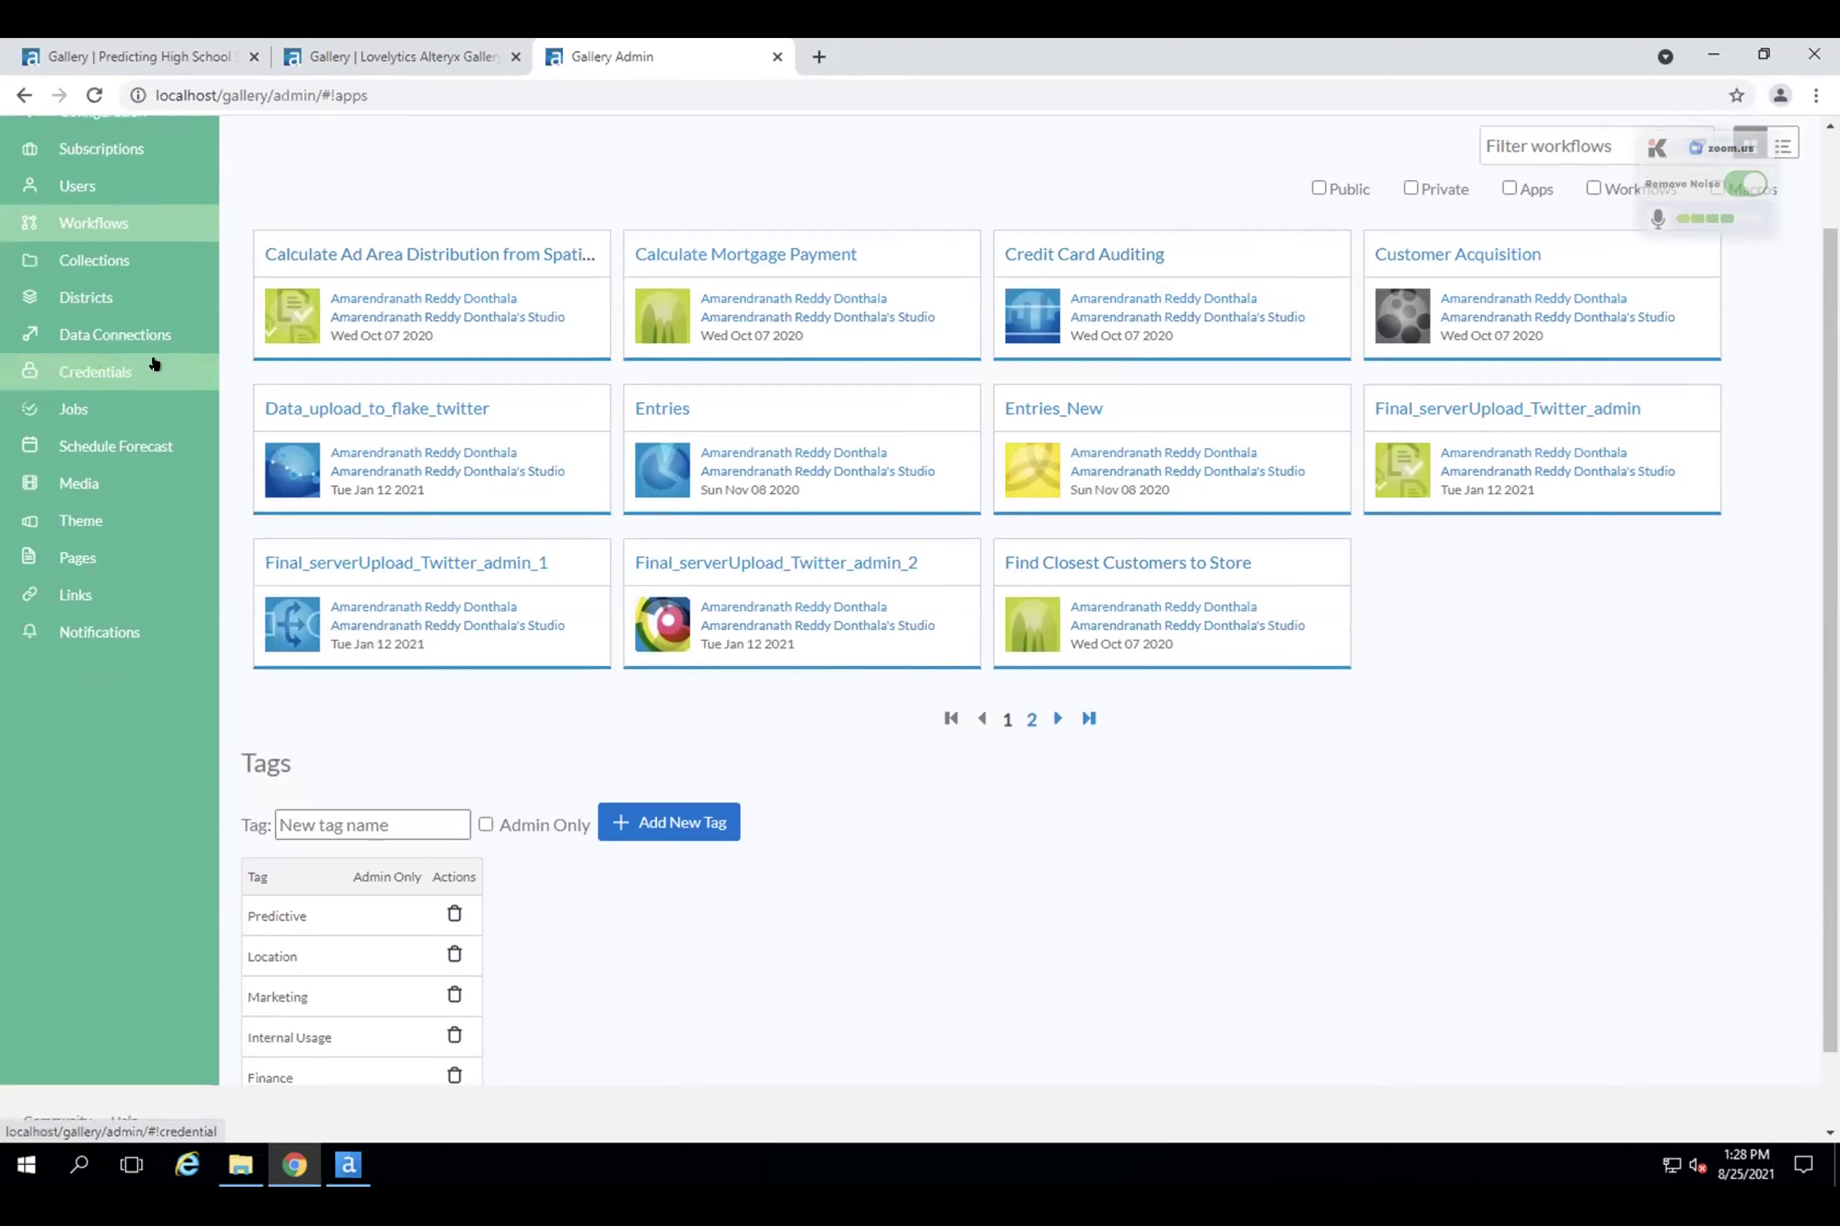
# Review the admin site's Data Connections, Jobs, Districts and Schedule Forecast pages.
pyautogui.click(114, 332)
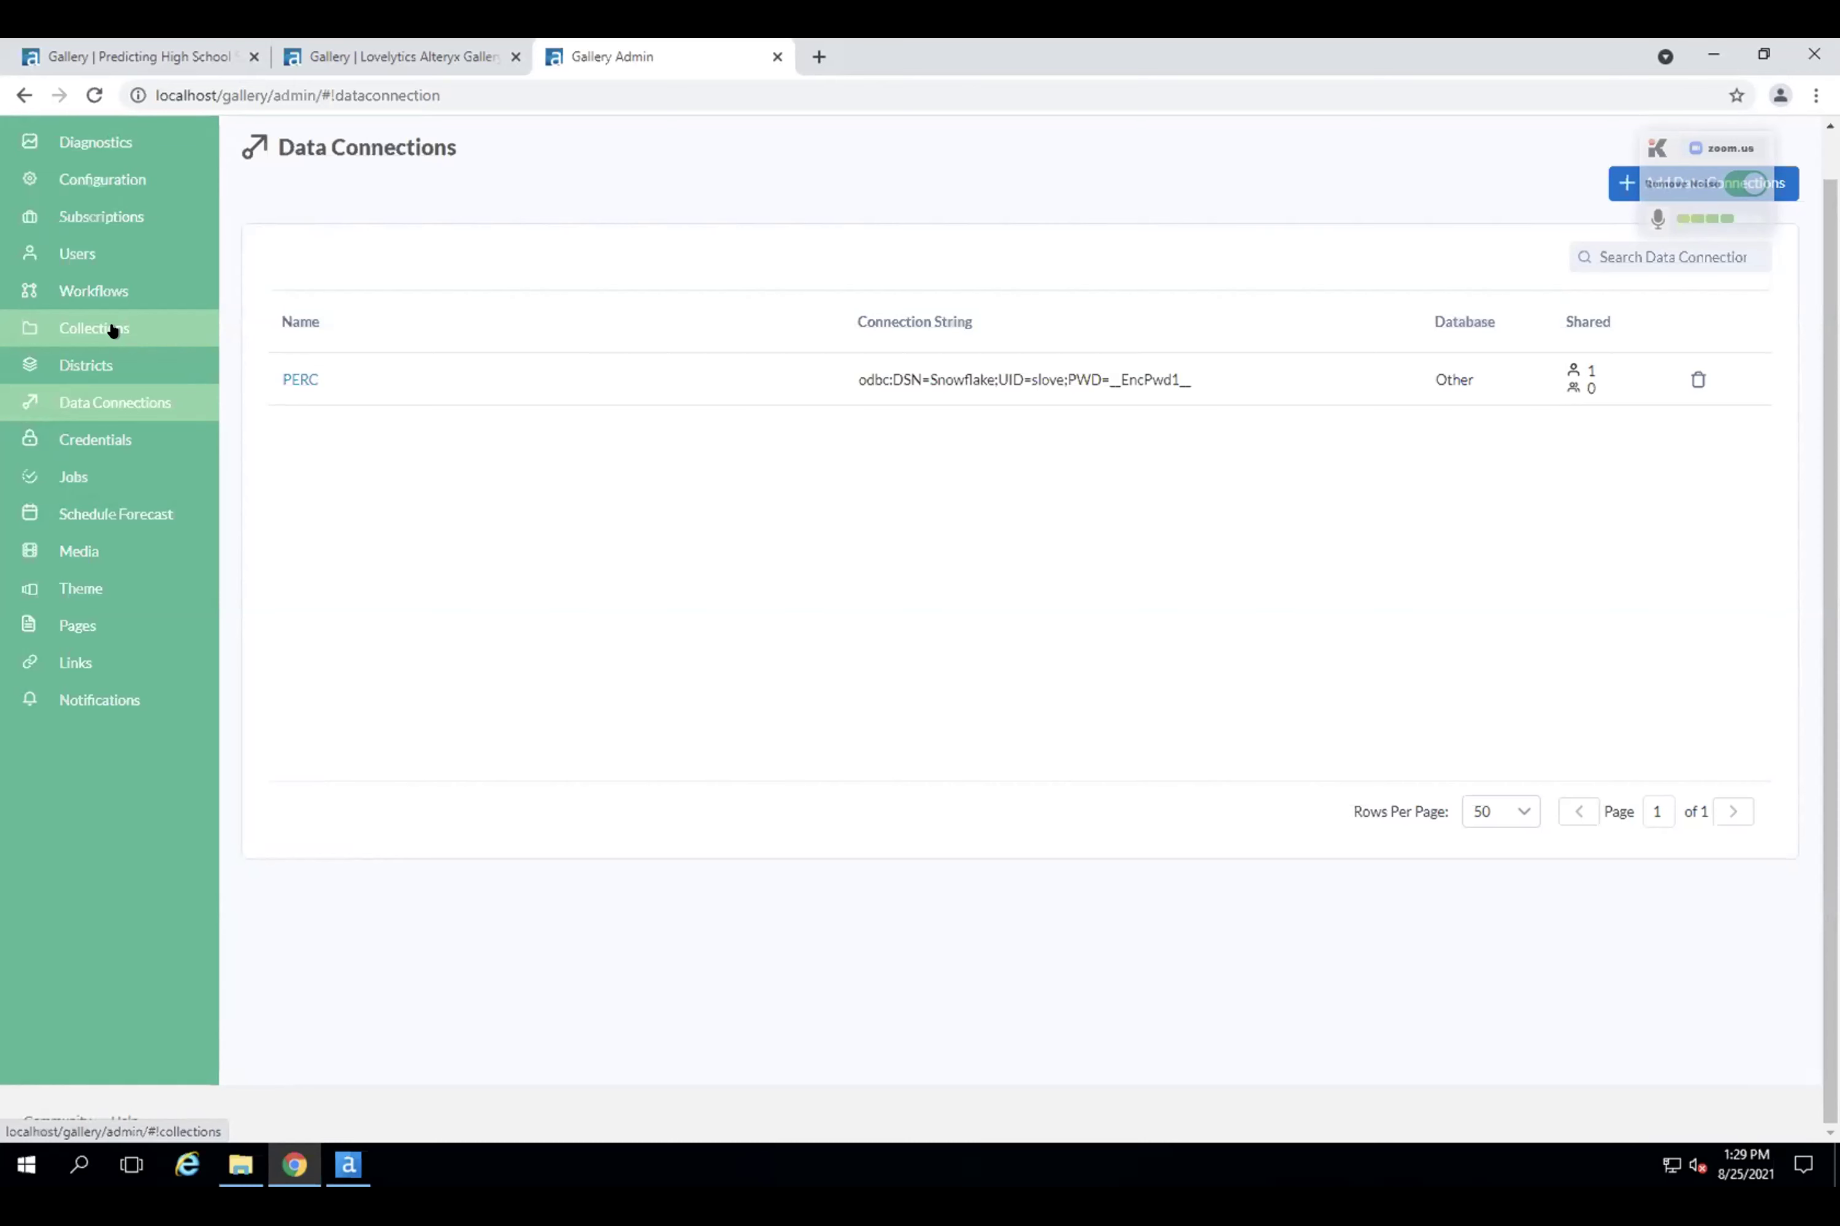
pyautogui.click(76, 469)
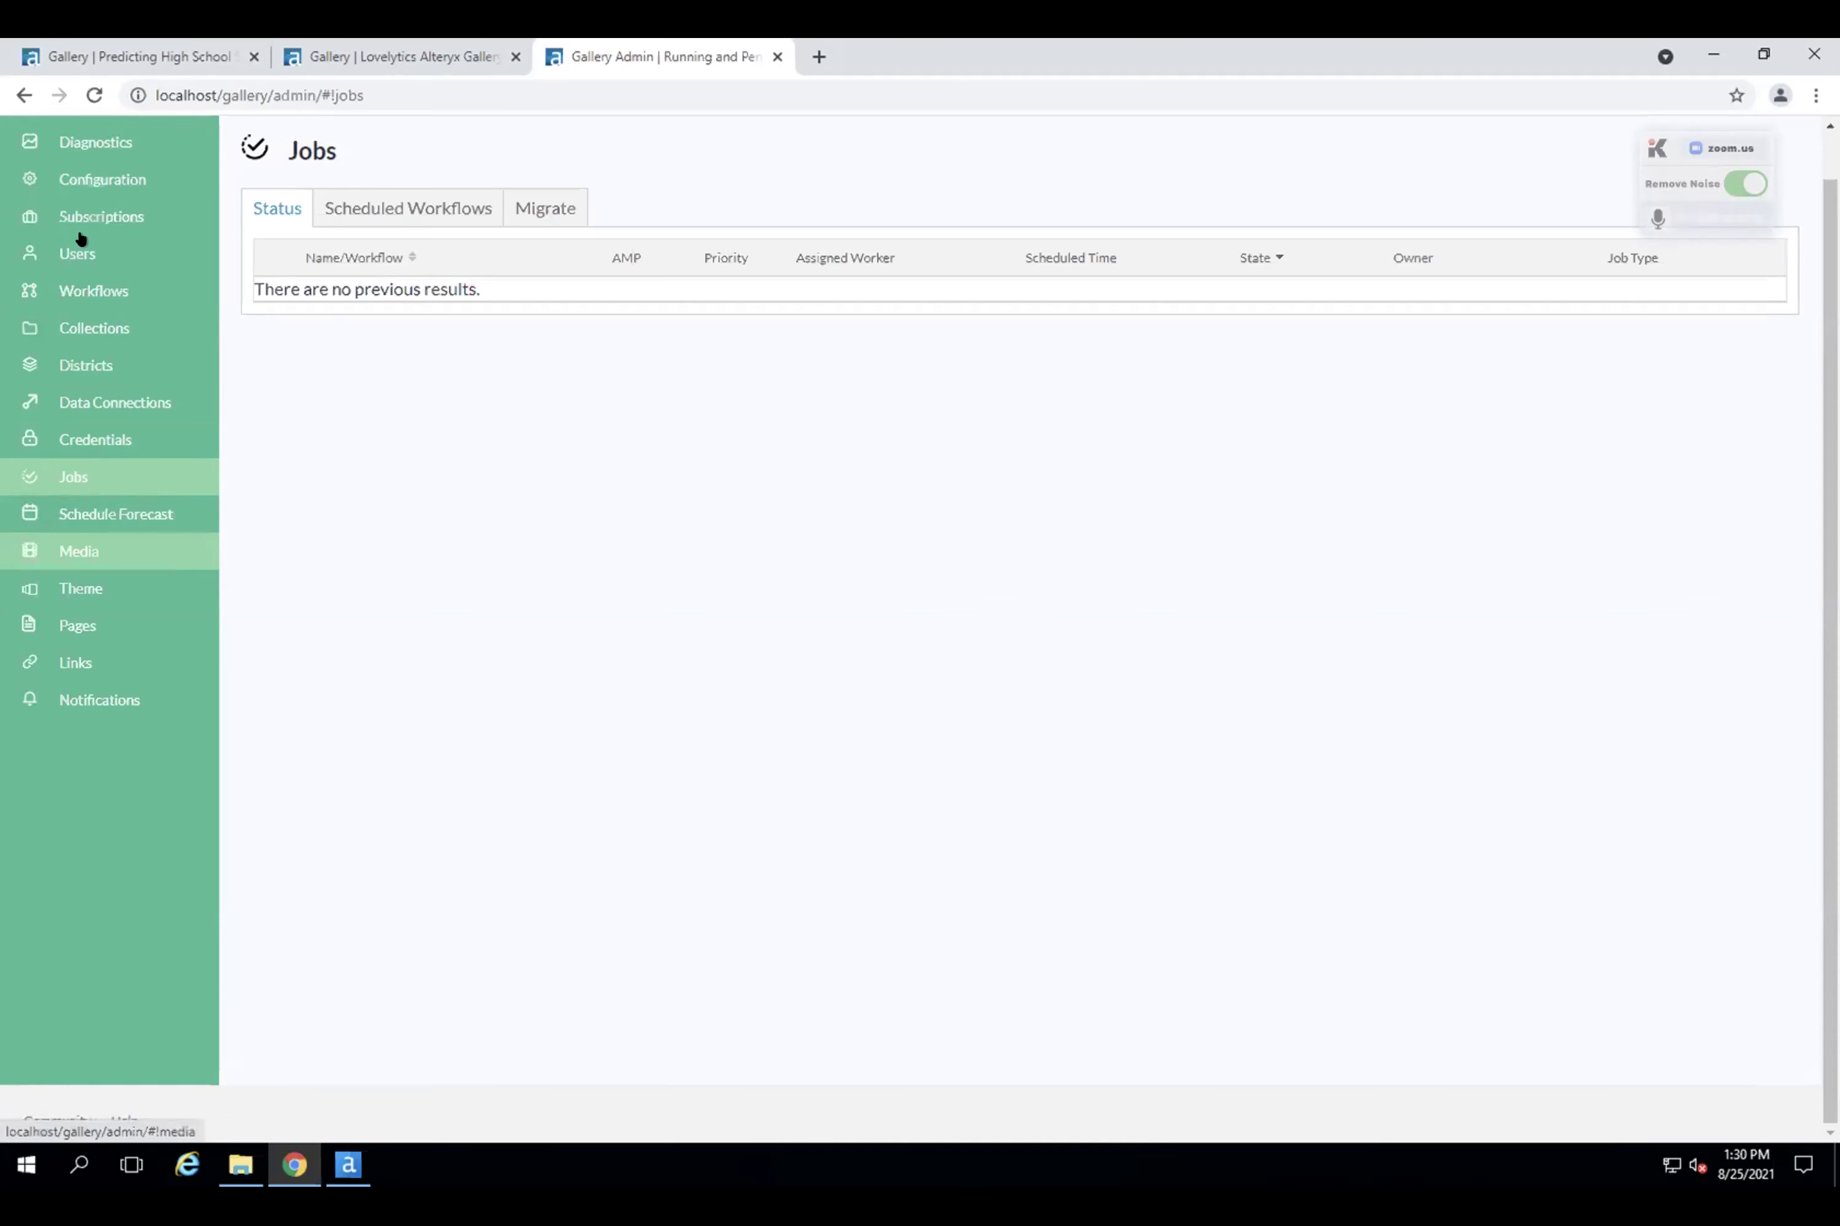
pyautogui.click(77, 365)
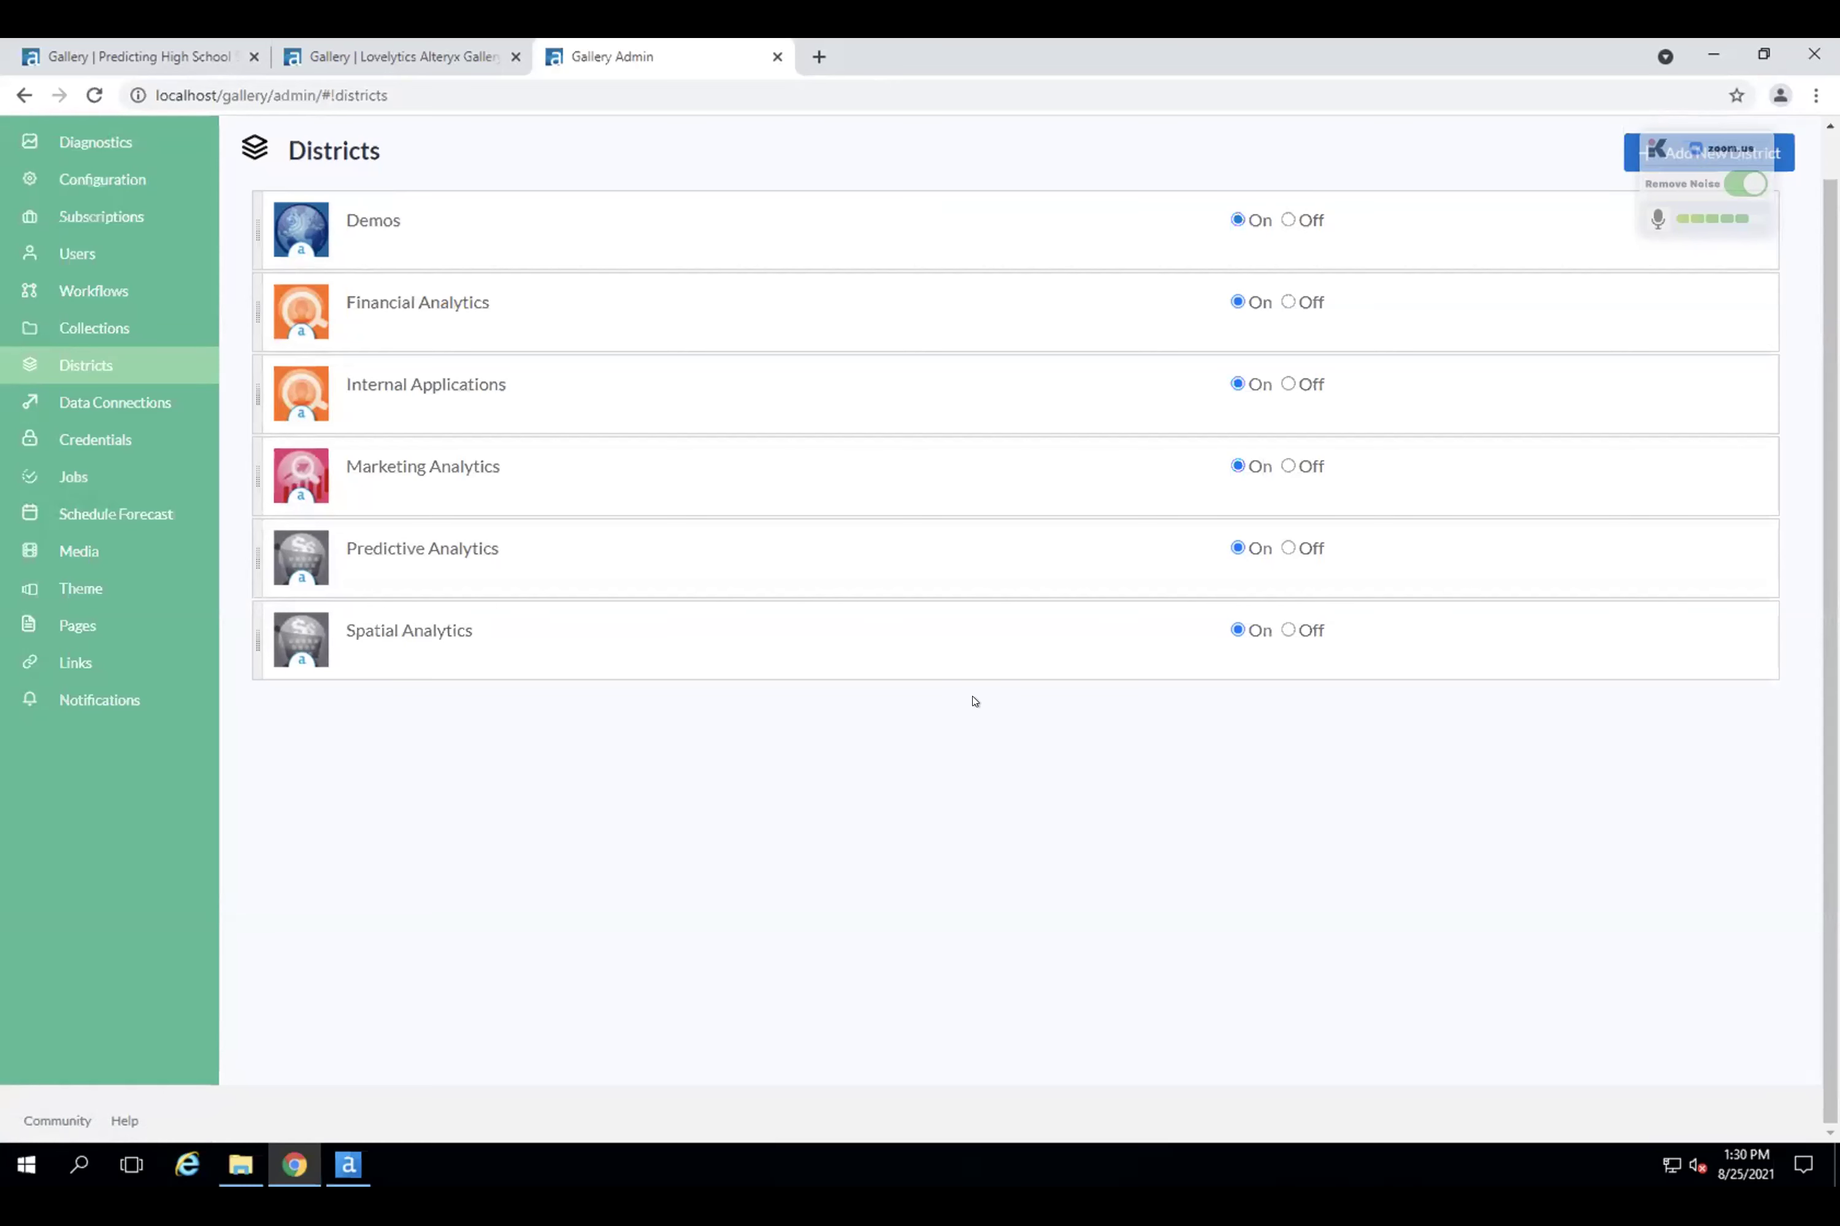
pyautogui.click(114, 516)
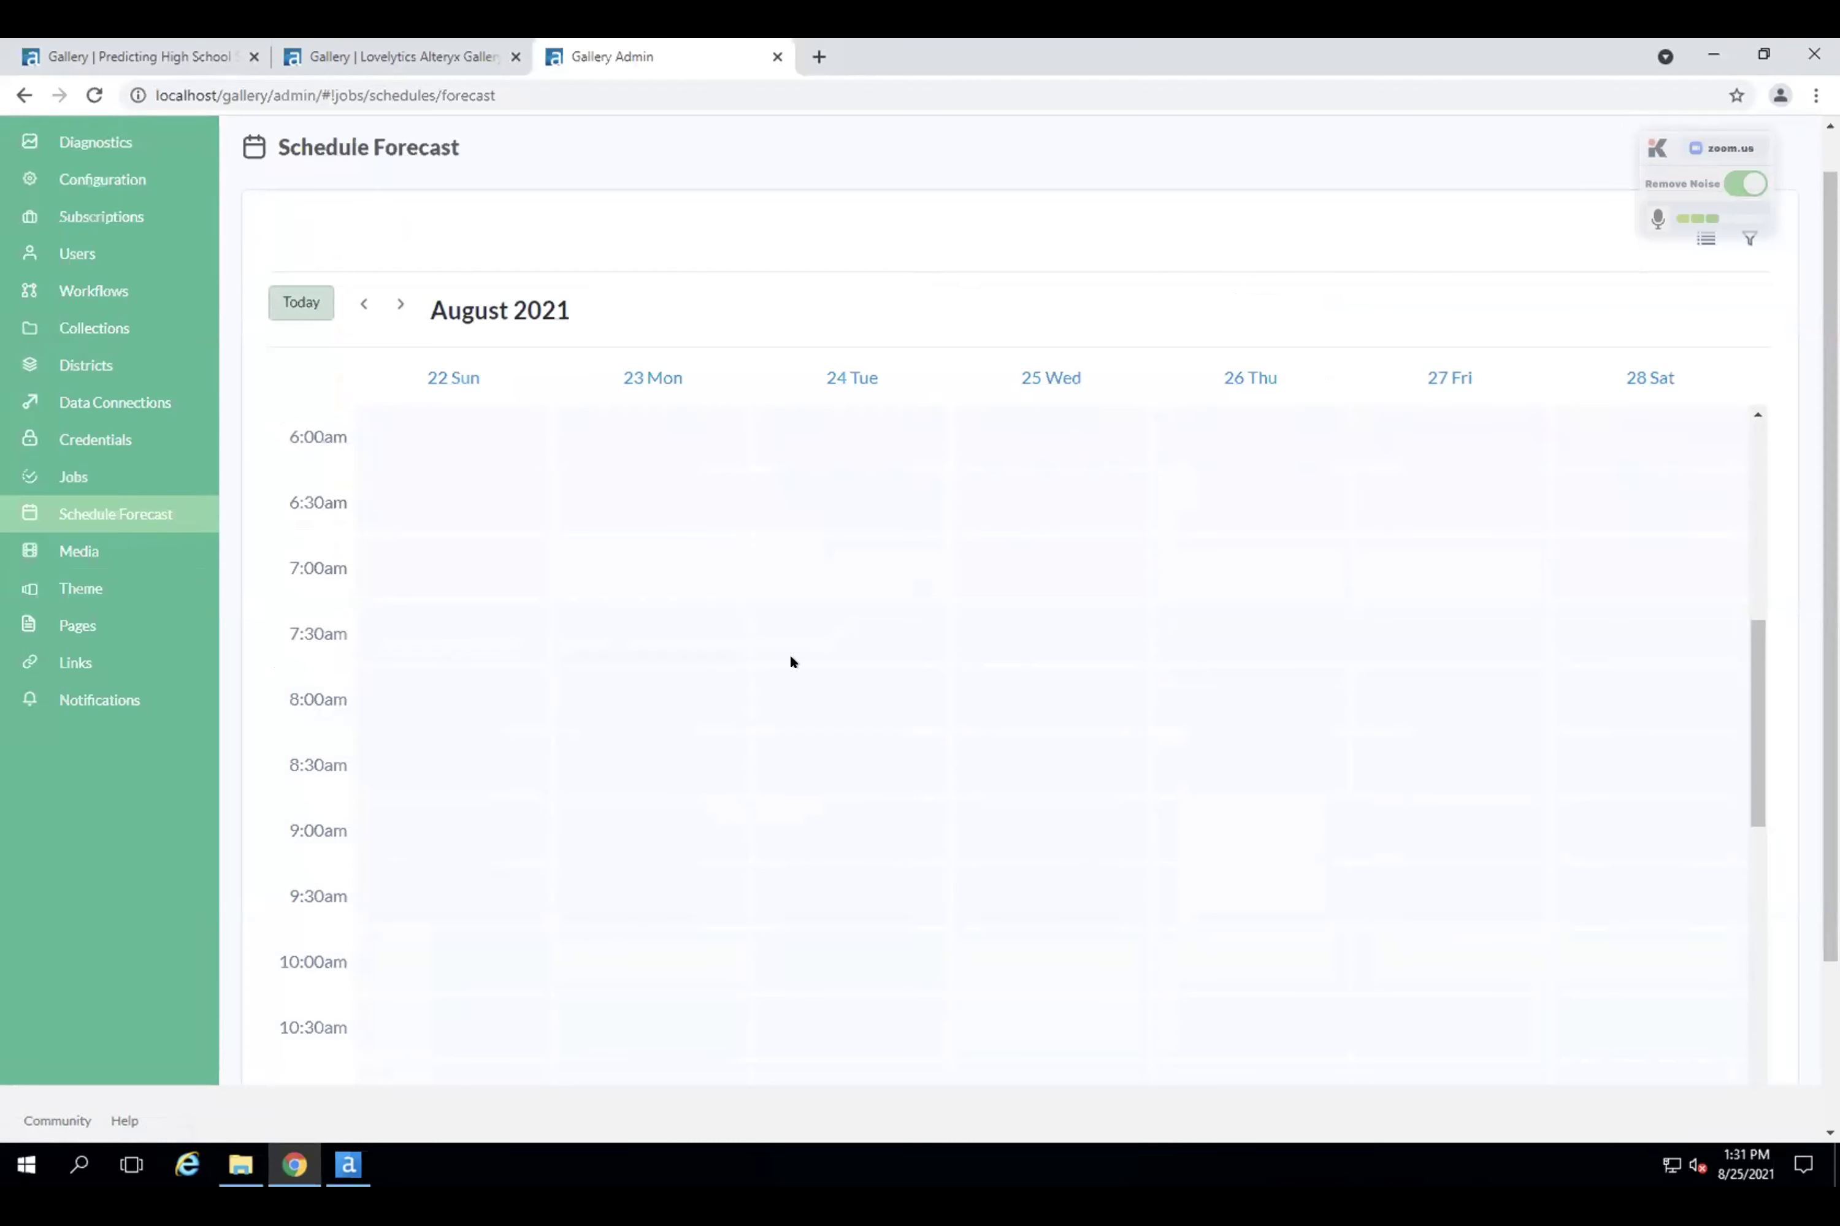
# Review the admin site's Media page, the Theme page's logo and site color settings, and the Pages list.
pyautogui.click(96, 544)
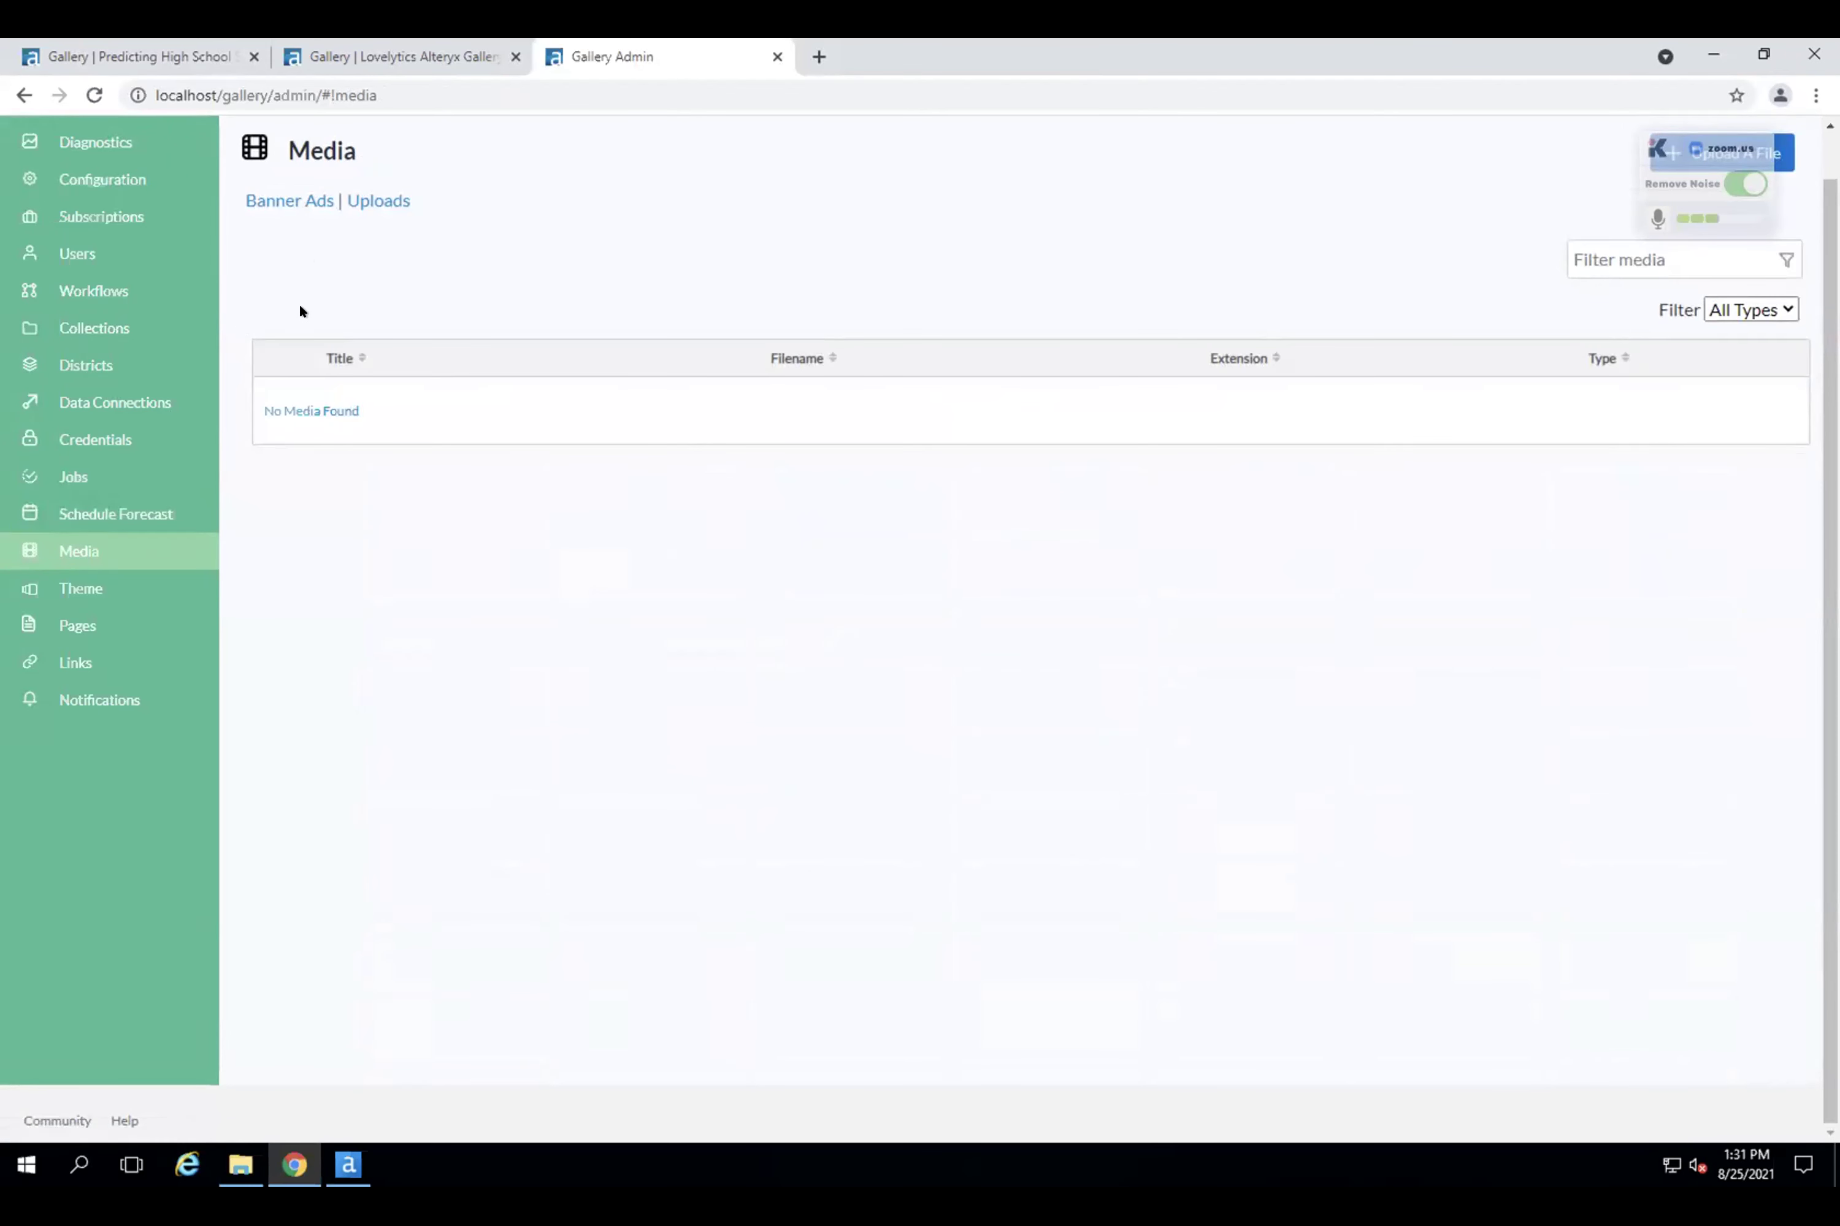
pyautogui.click(96, 587)
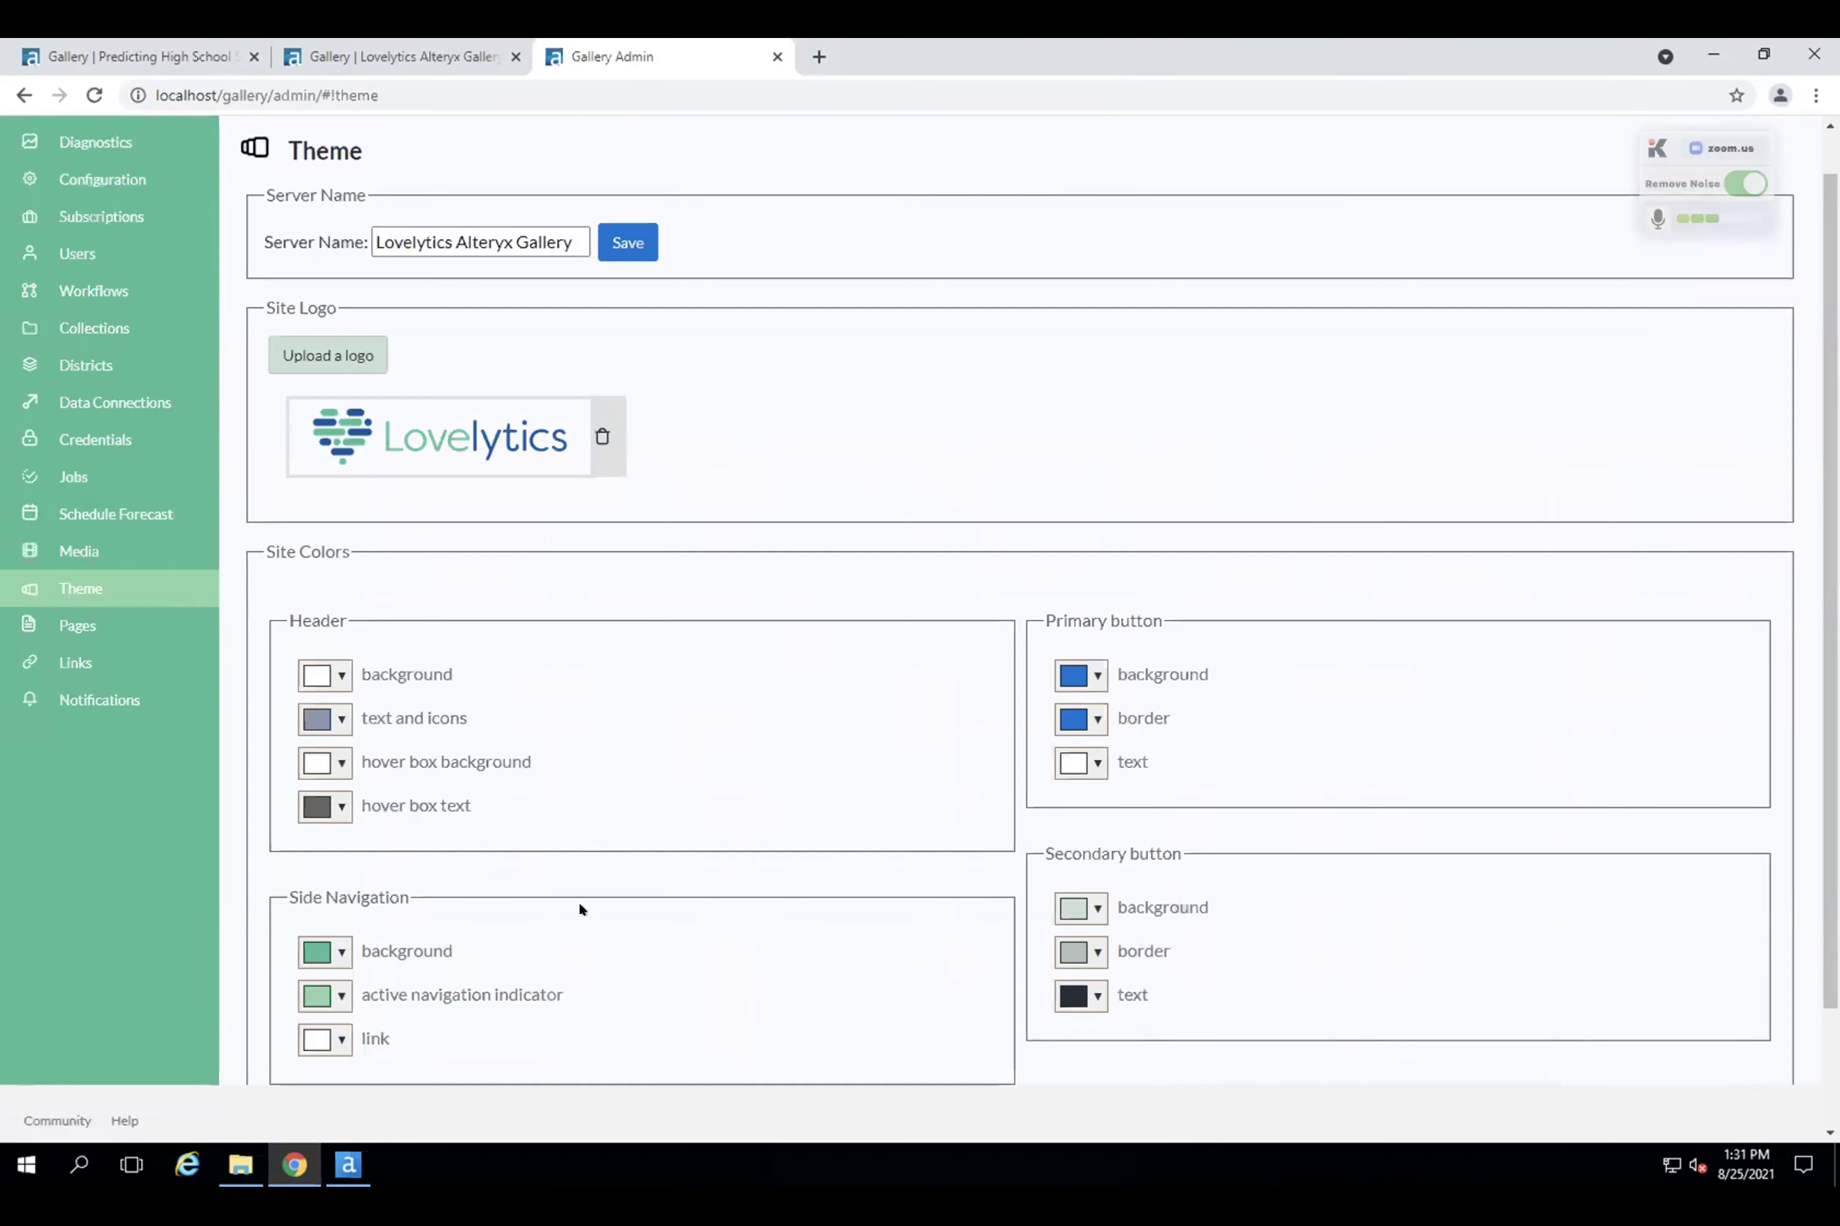
pyautogui.scroll(-1, 620, 891)
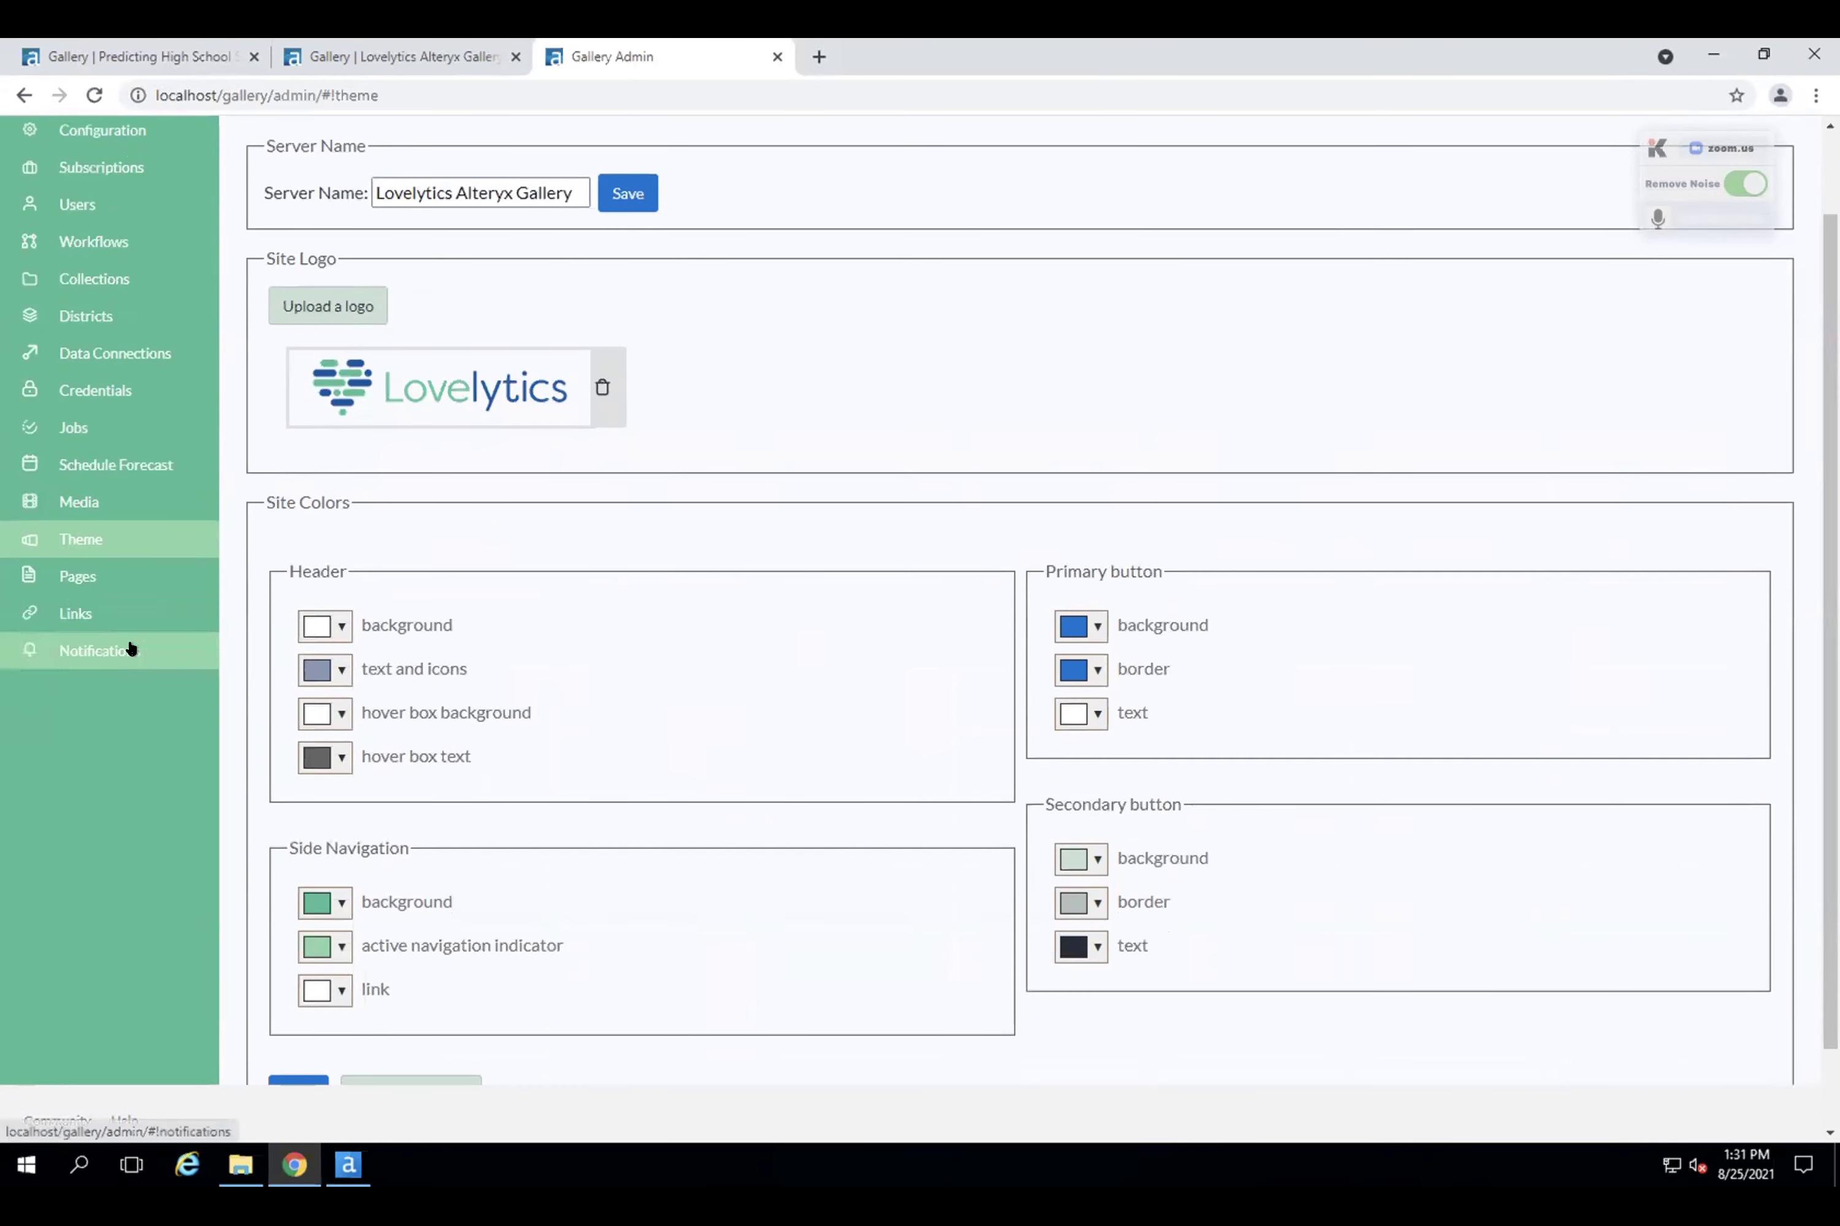
pyautogui.click(98, 586)
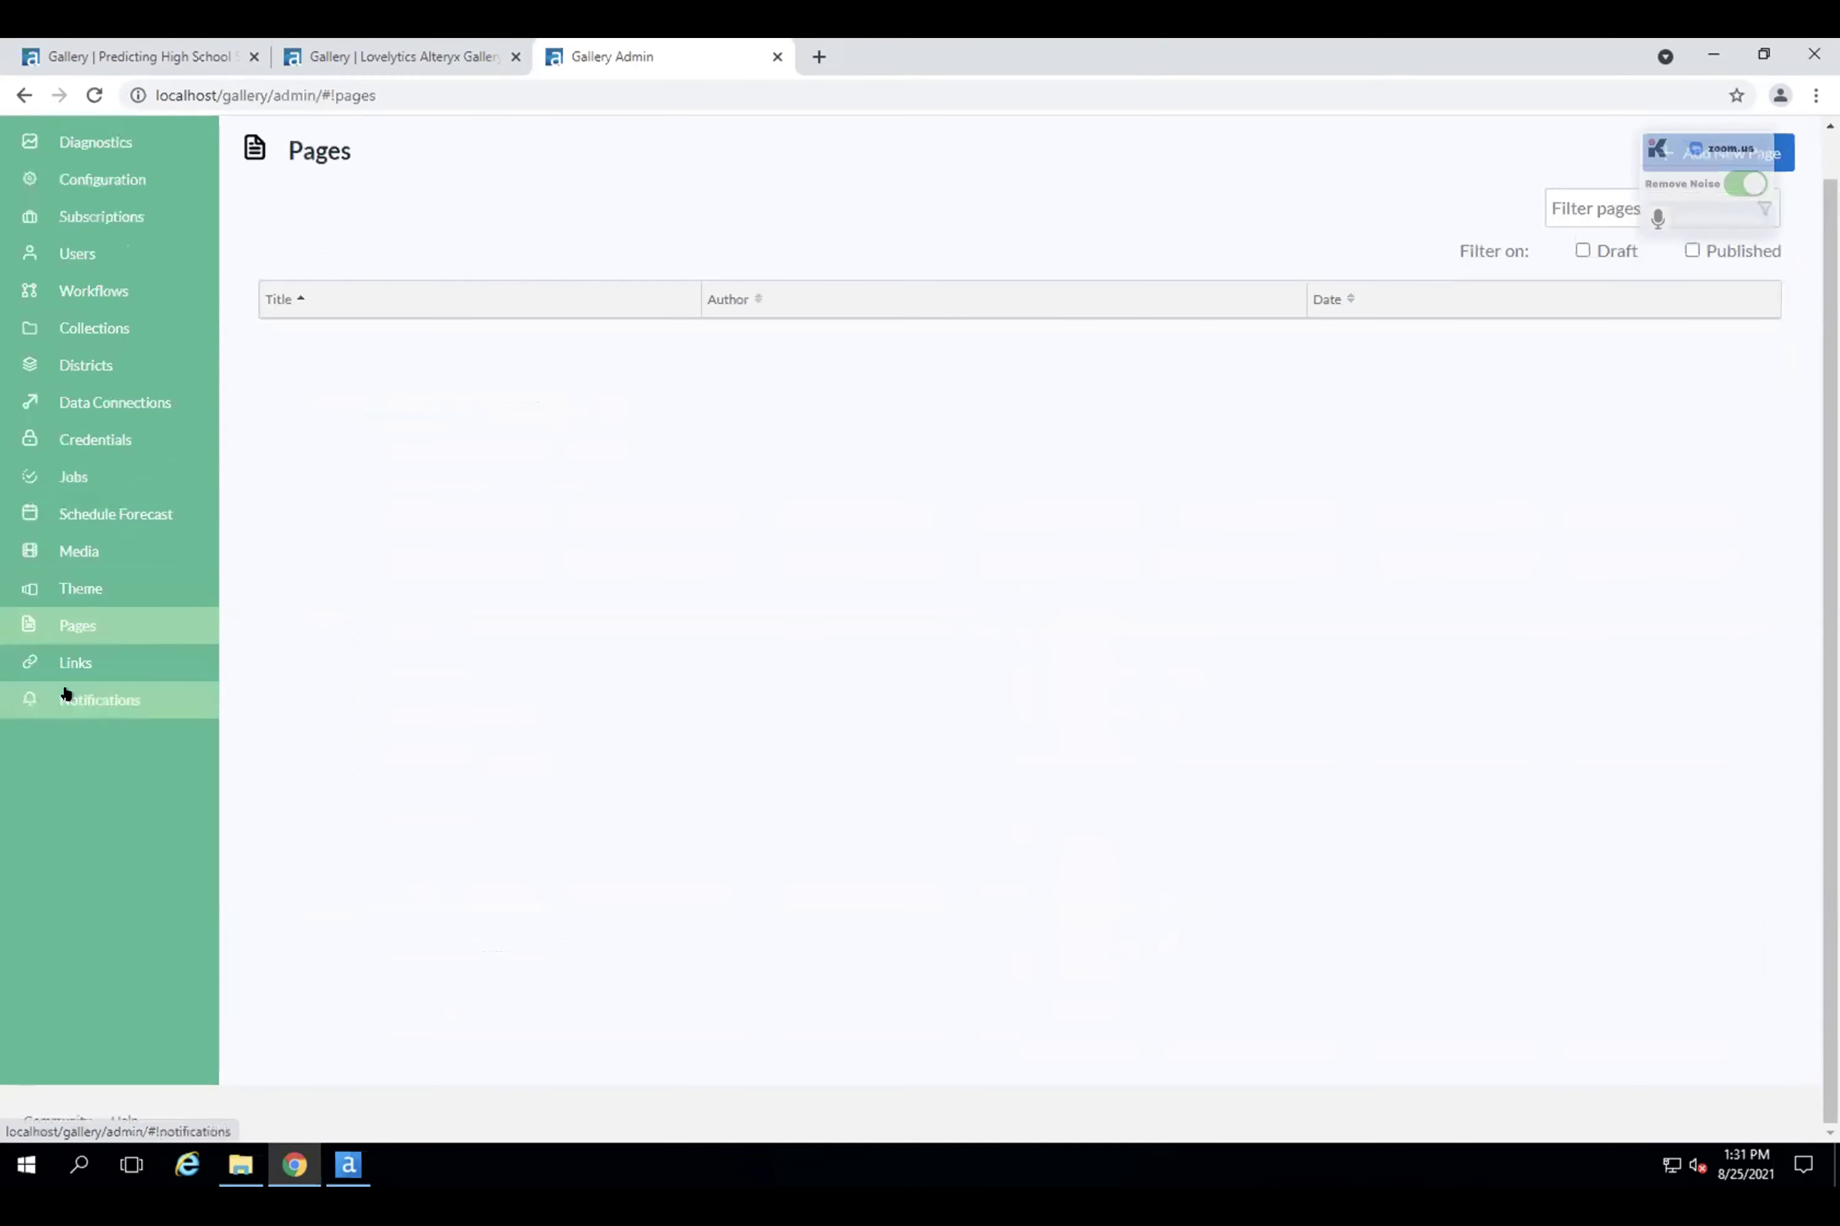
# Review the Notifications page and its Workflow added to collection email template.
pyautogui.click(67, 697)
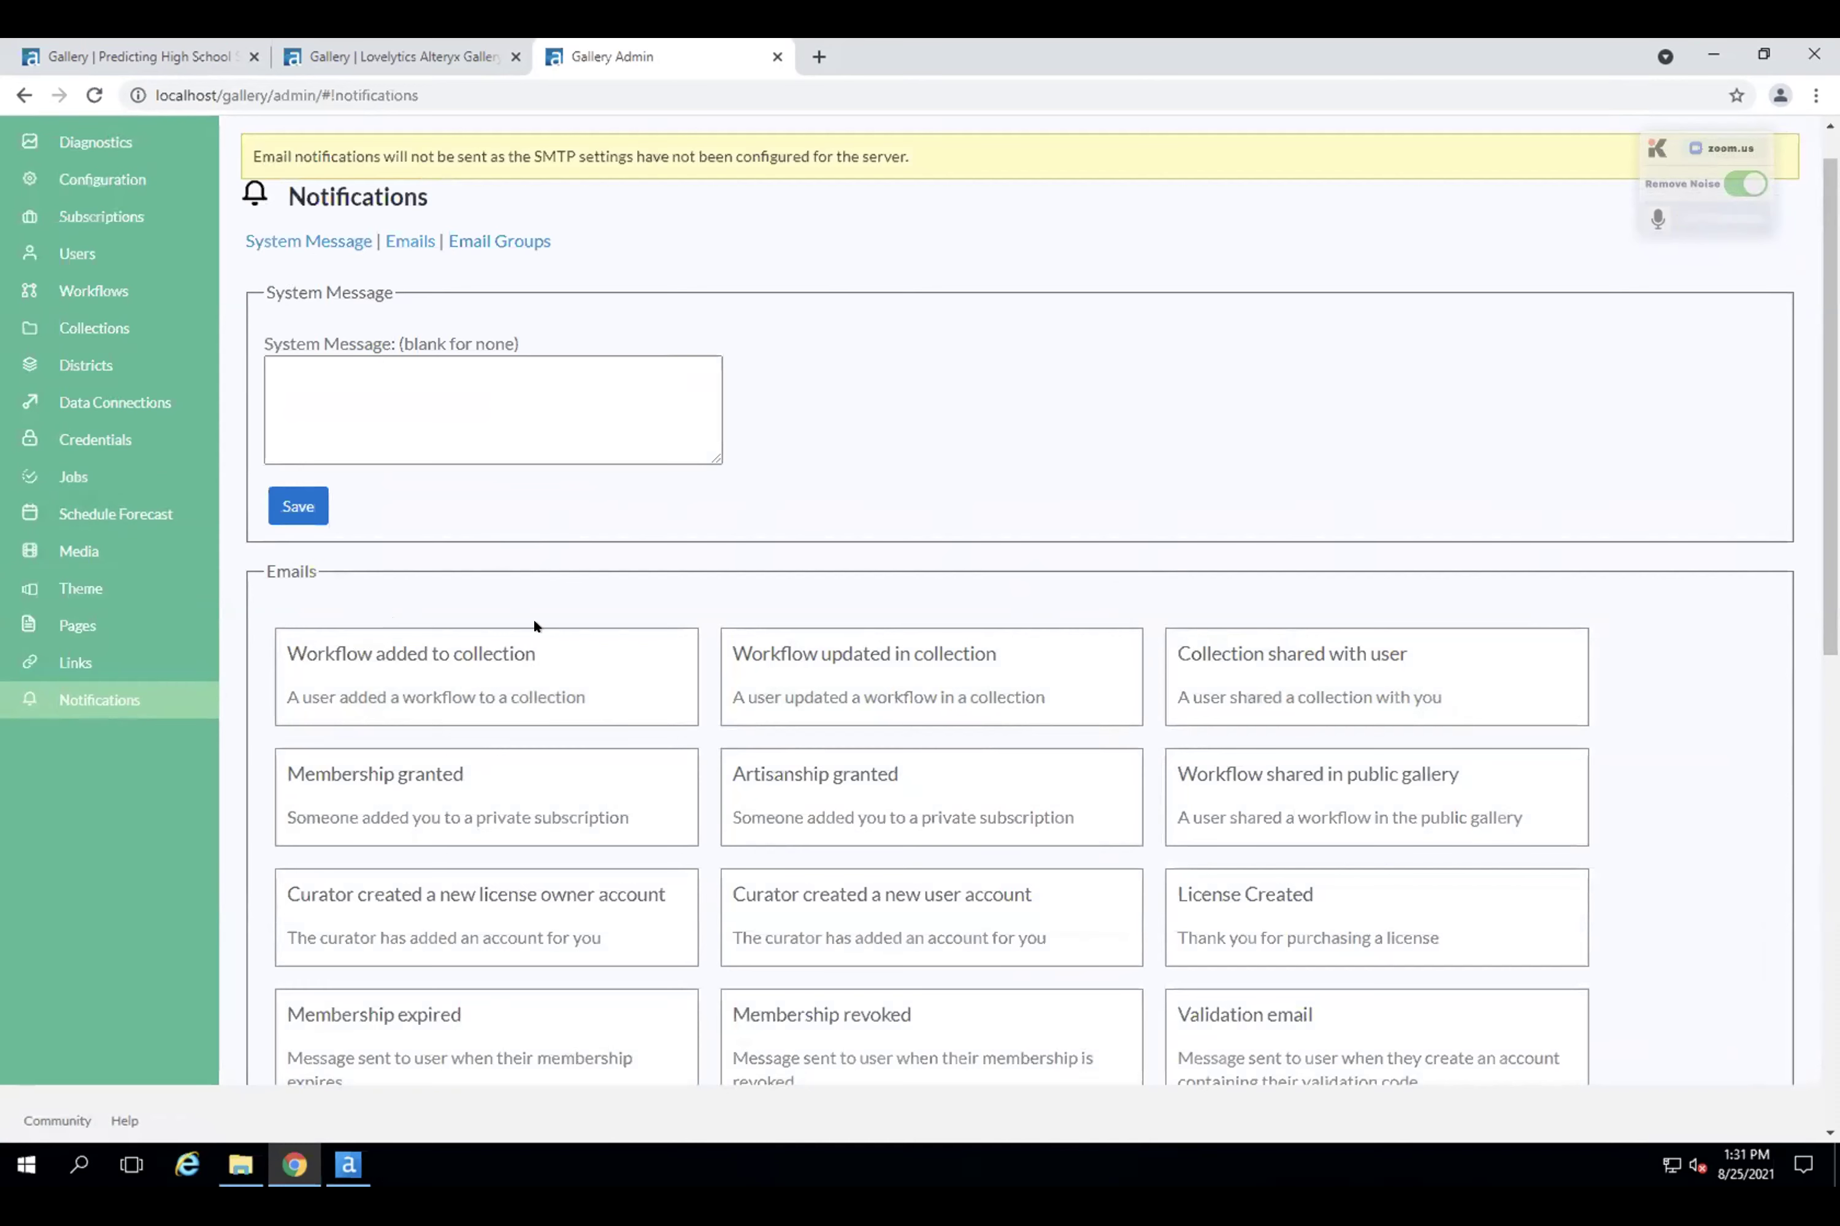
pyautogui.click(447, 661)
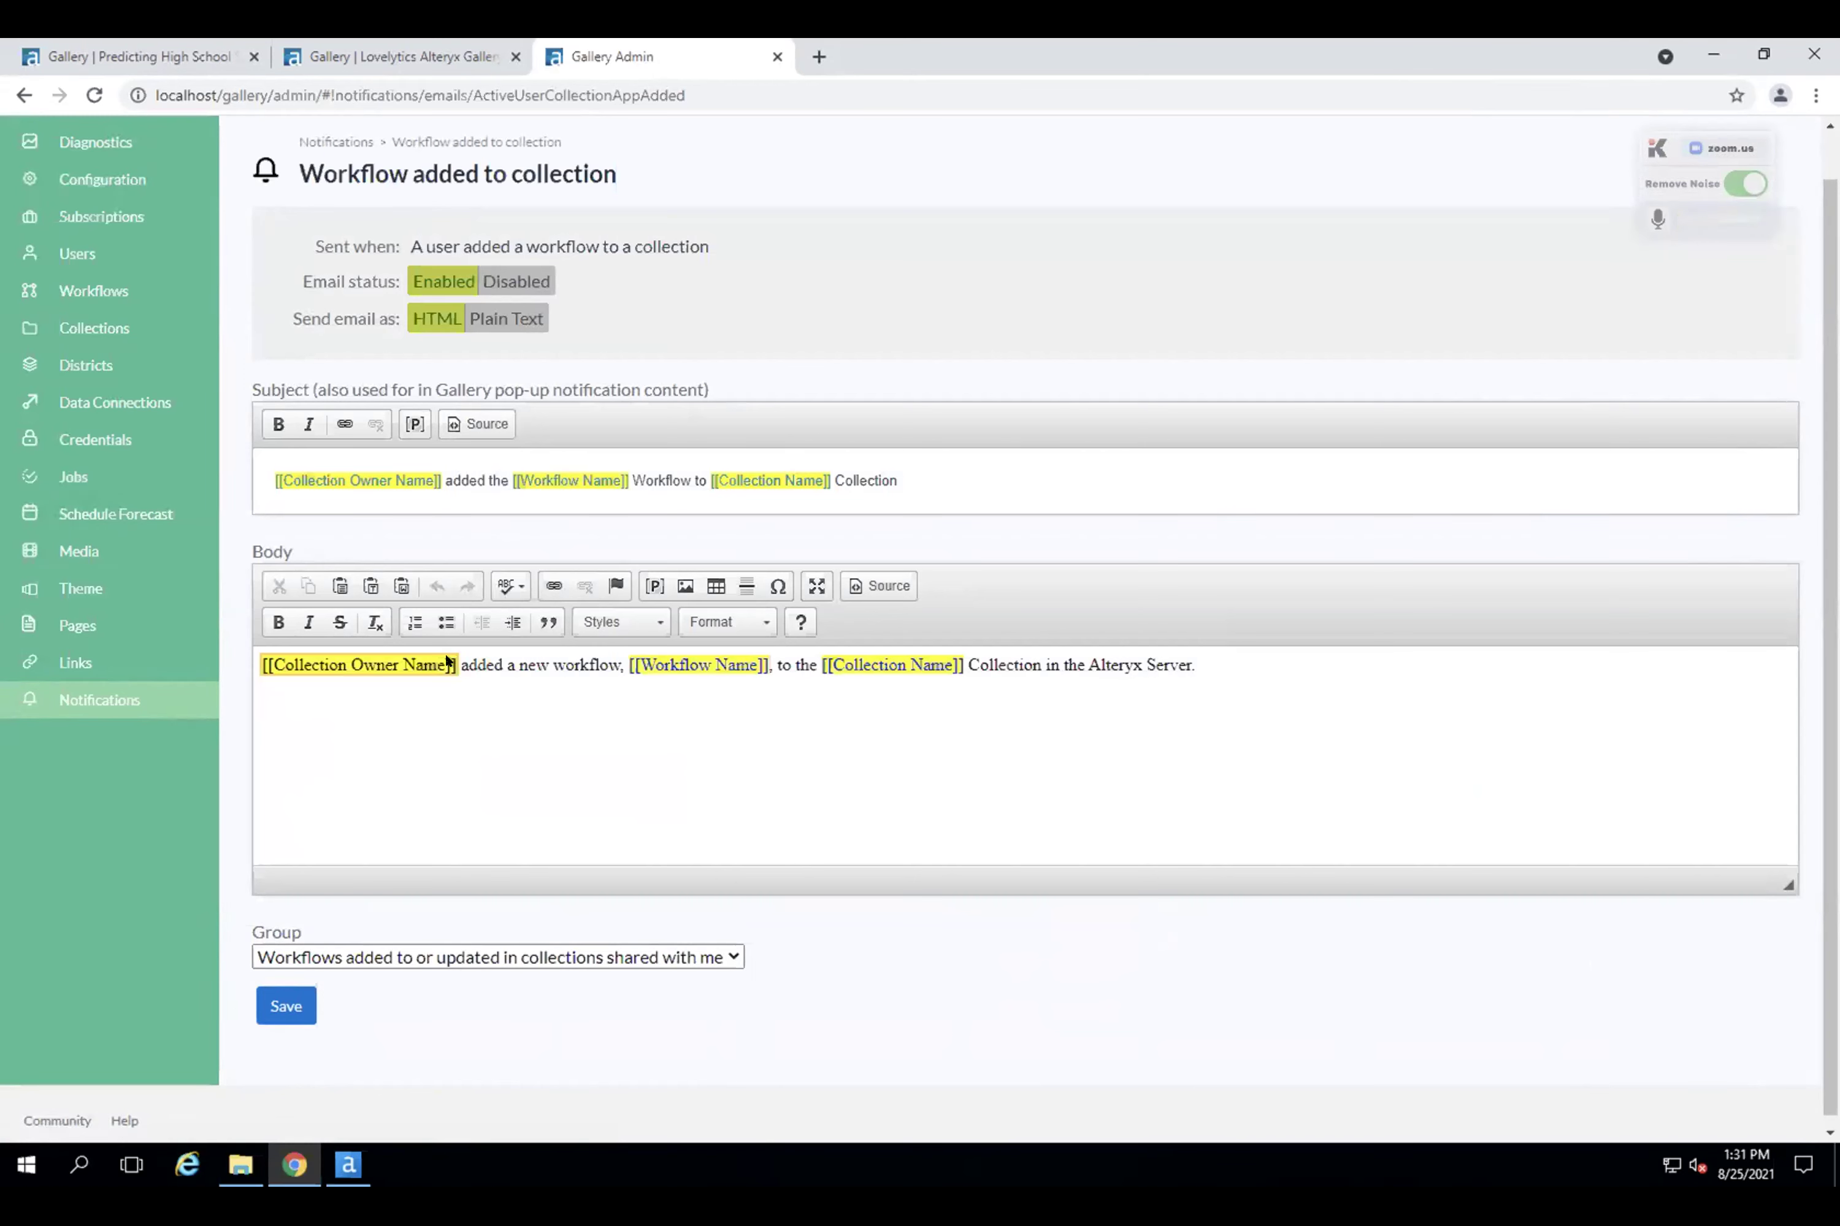
pyautogui.click(129, 695)
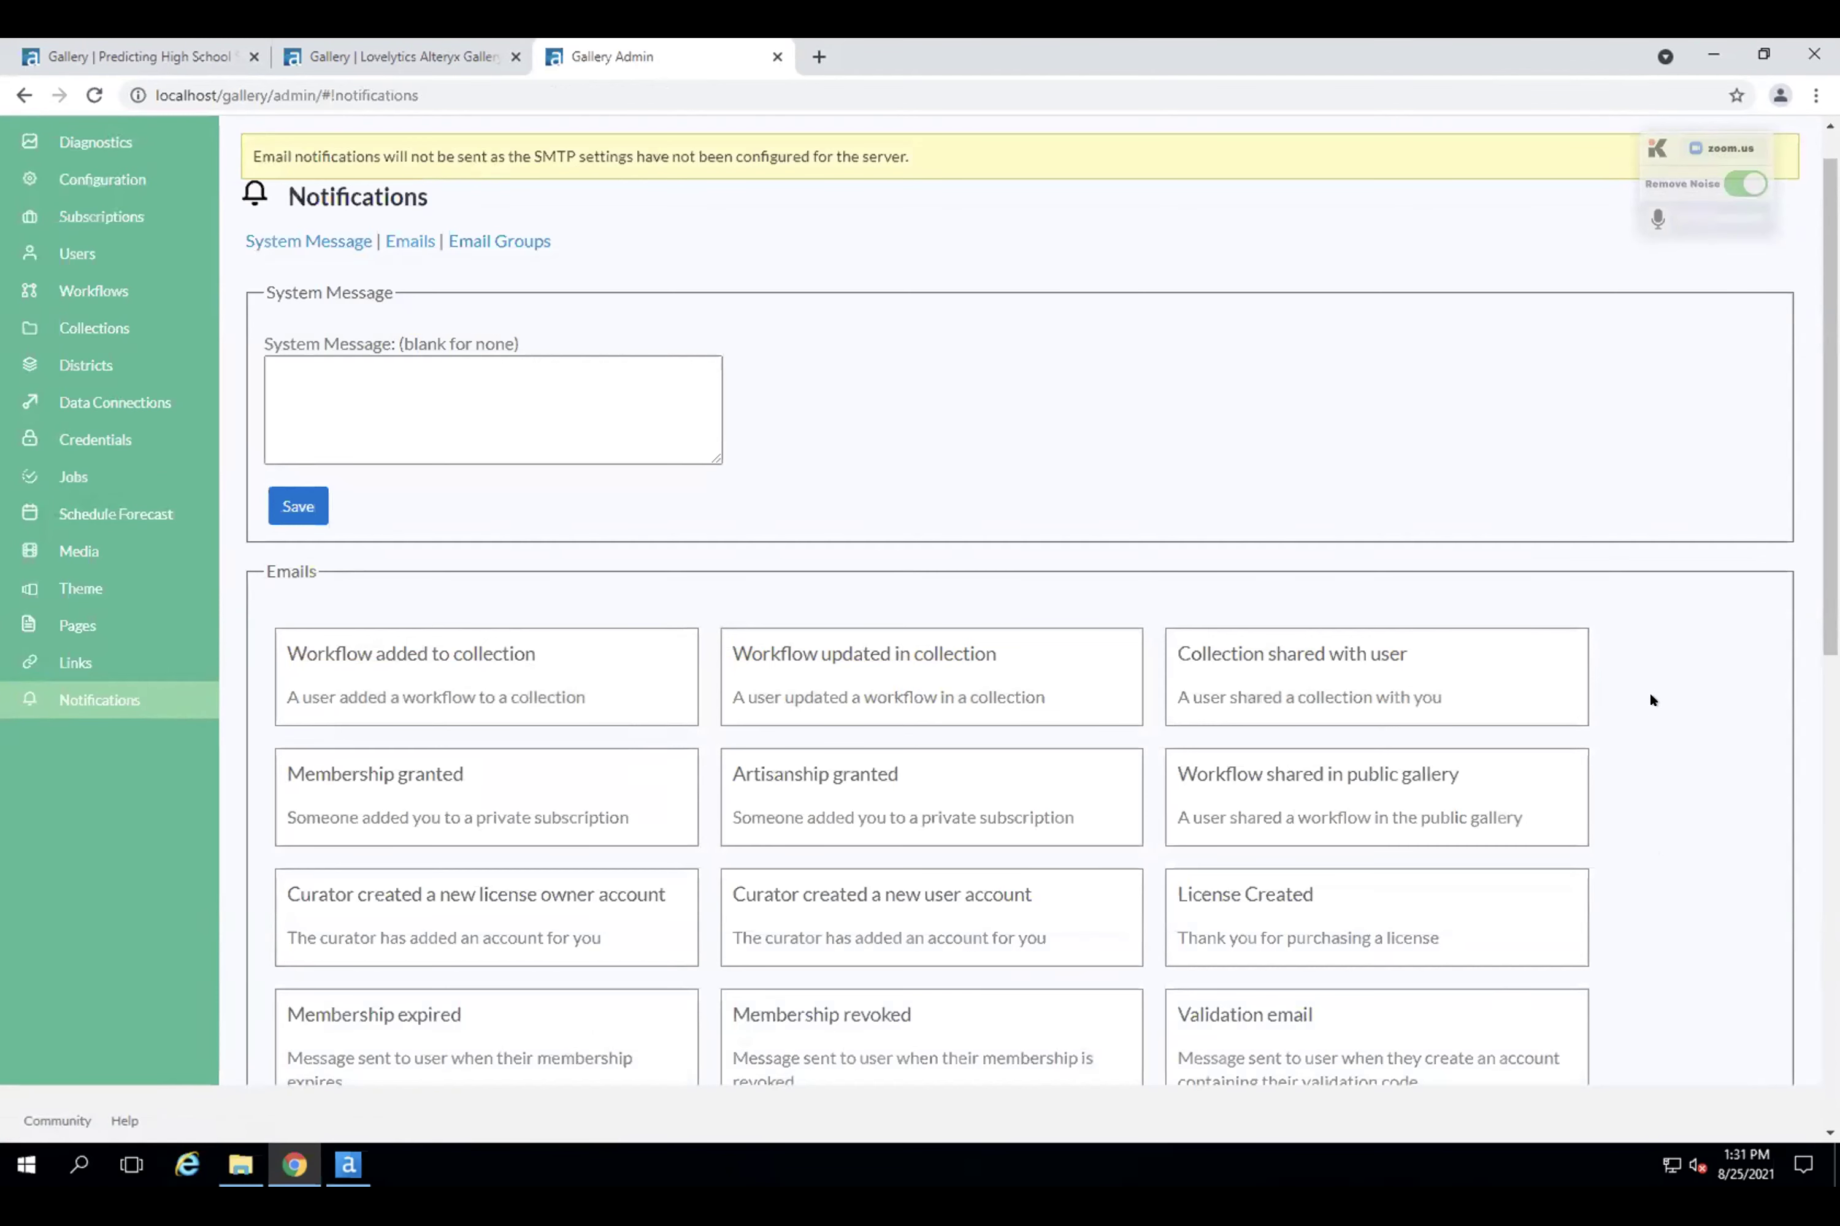
pyautogui.scroll(1, 460, 335)
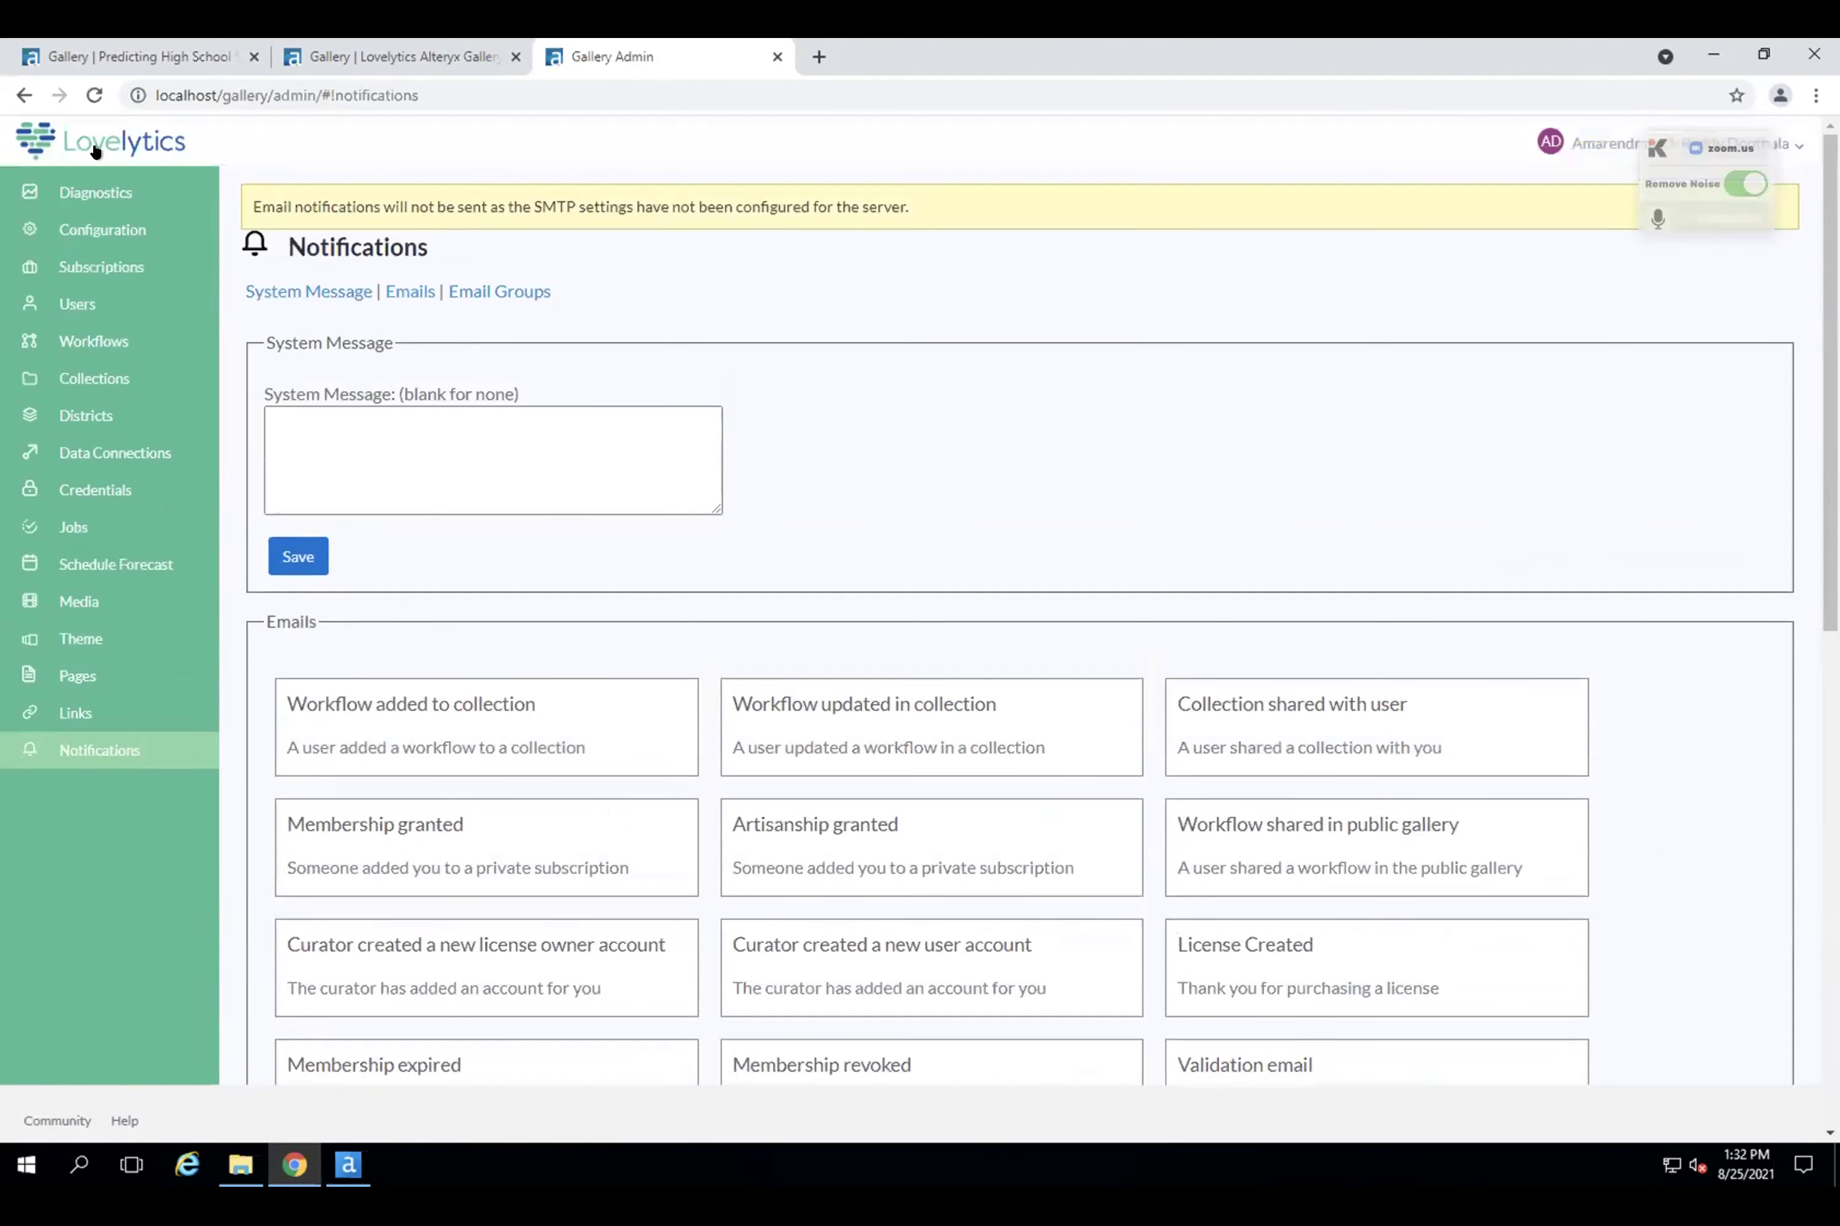
pyautogui.click(93, 144)
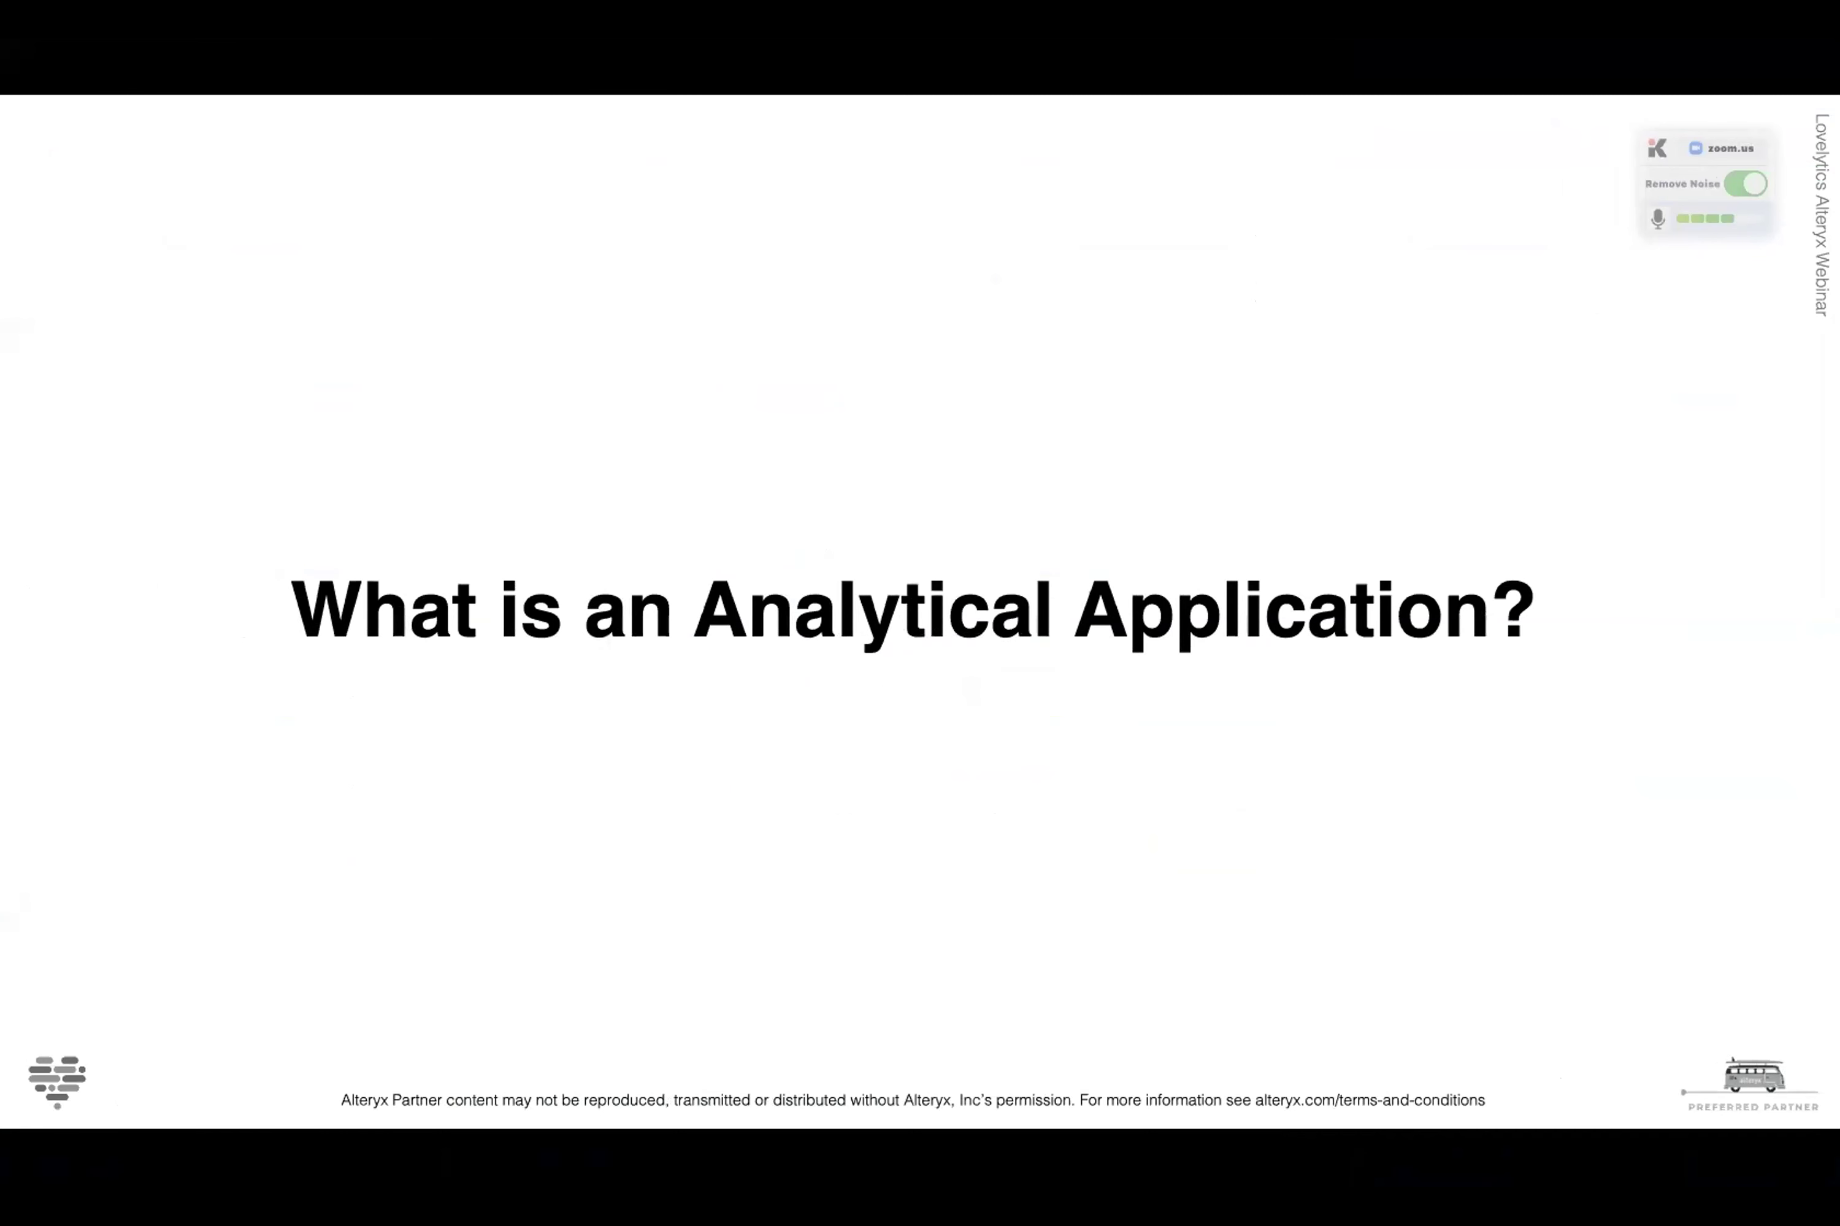
pyautogui.press('Right')
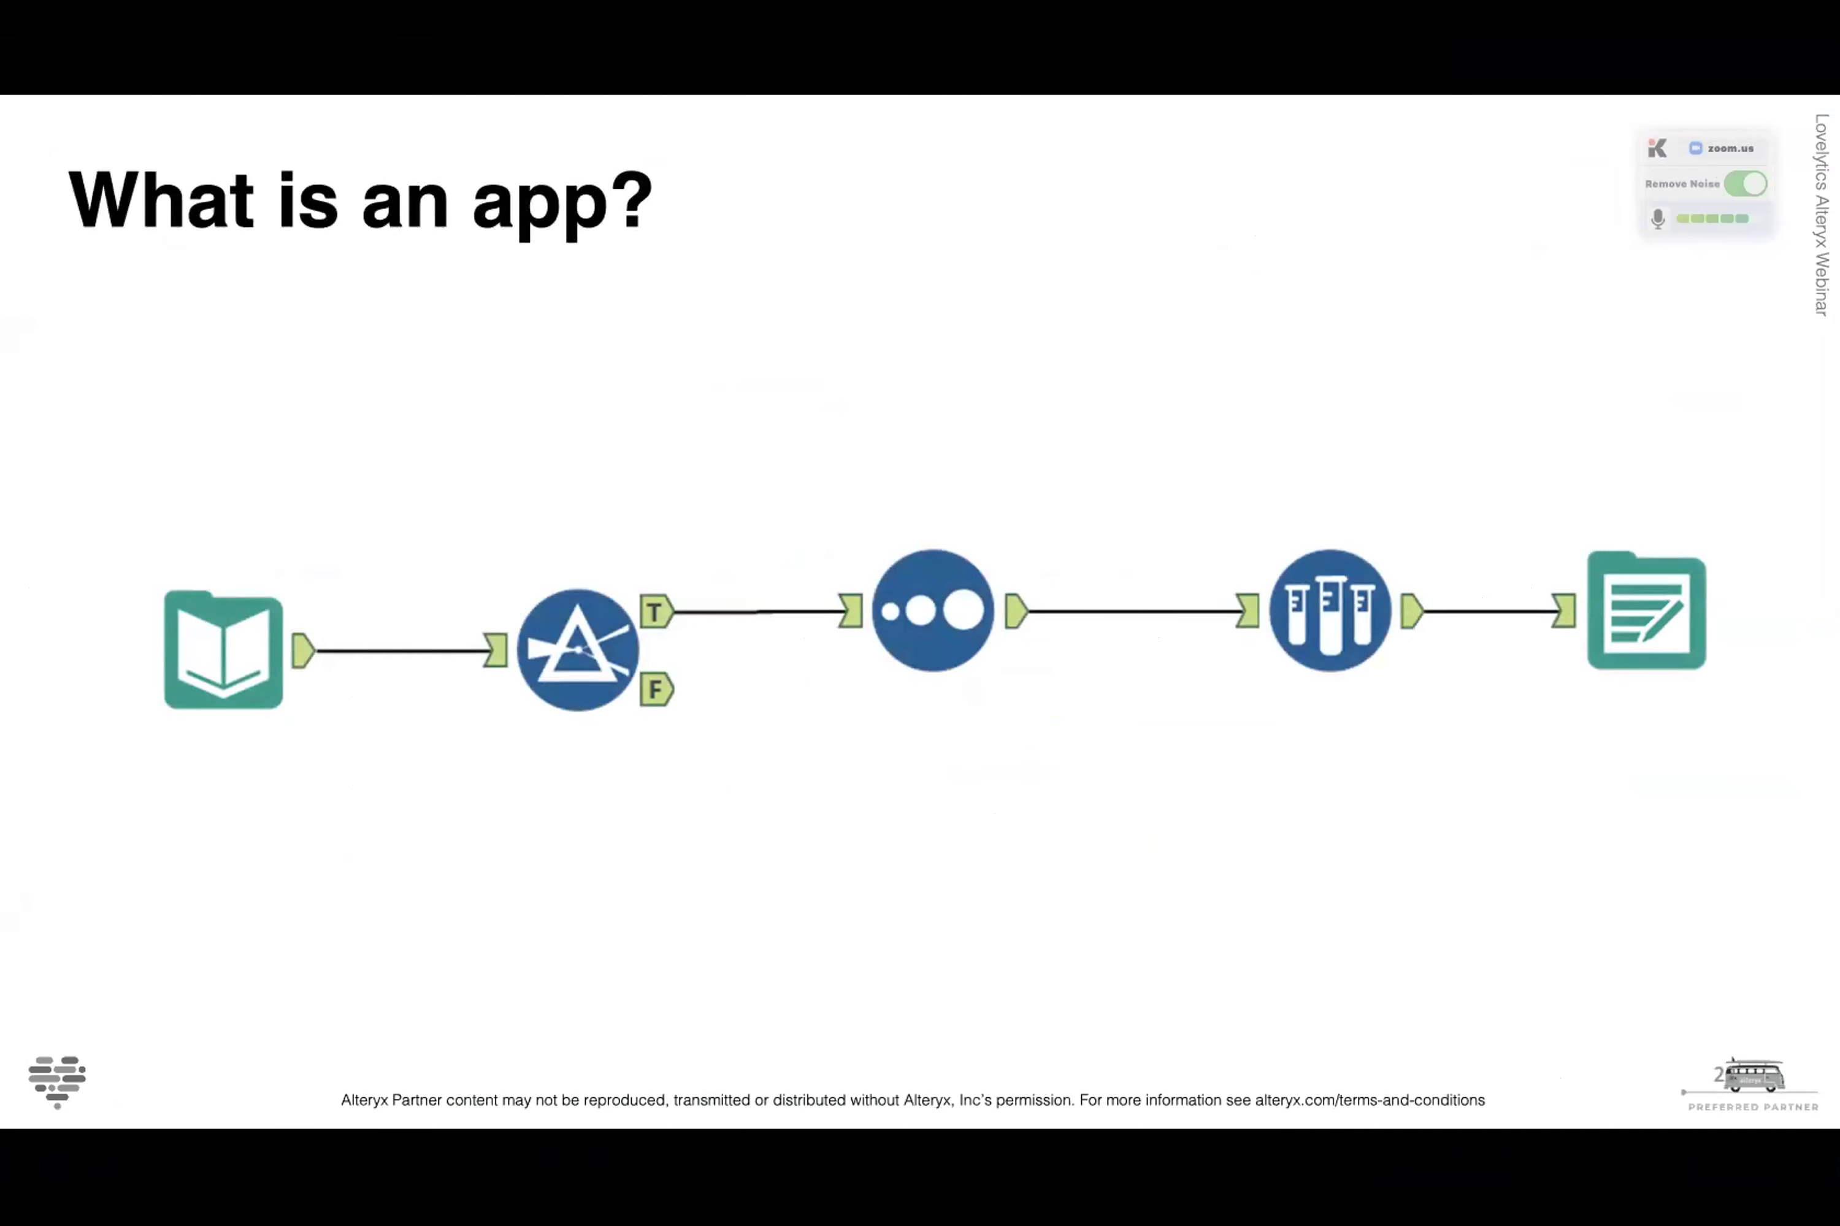
pyautogui.press('Right')
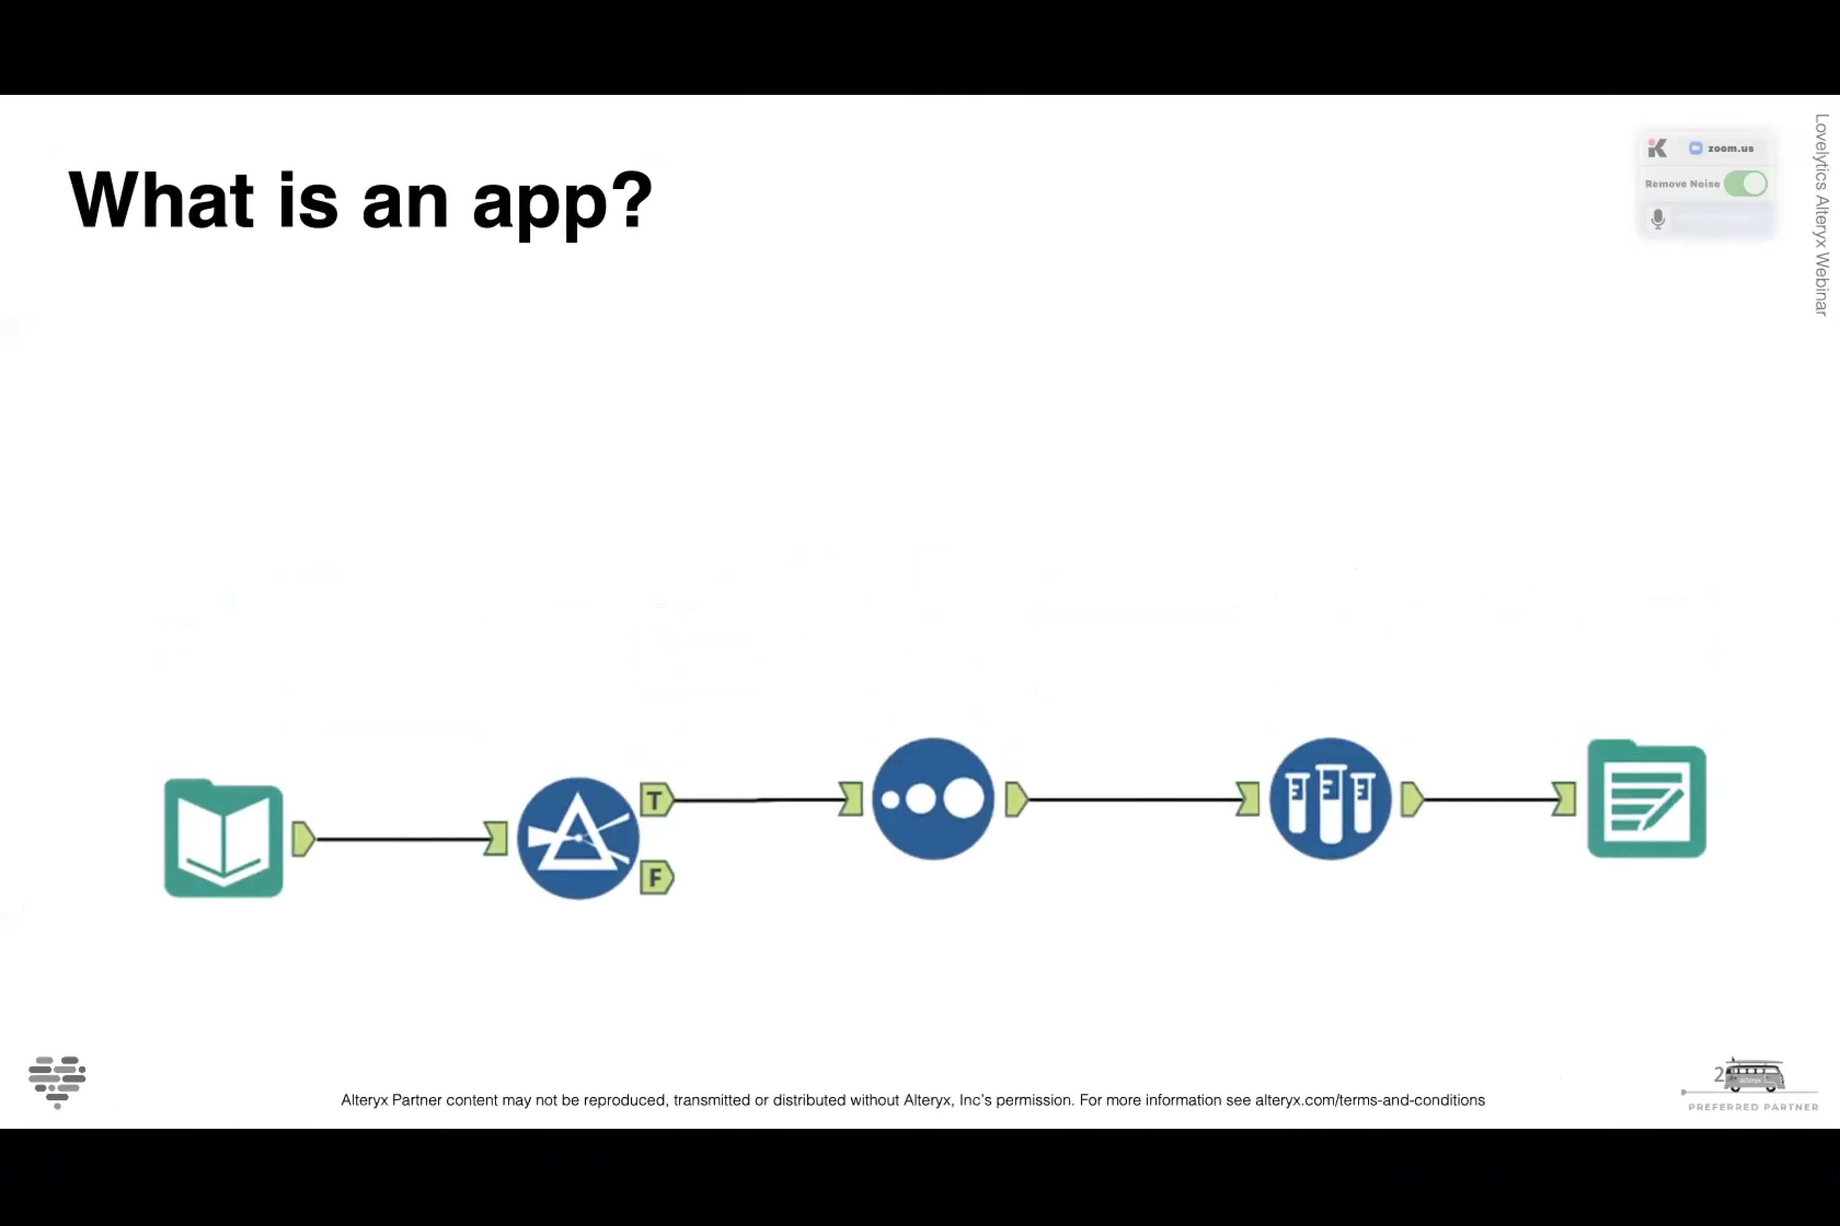